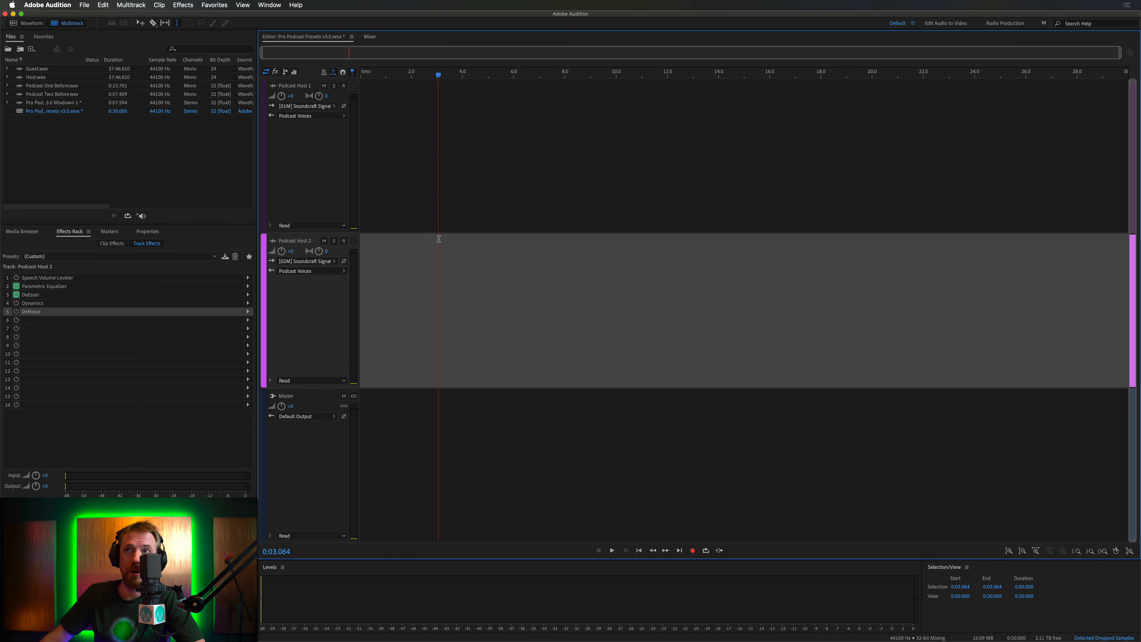
Select the Podcast Host 1 track and return the playhead to the start of the timeline.
{"action": "left_click", "coordinate": [410, 151]}
{"action": "left_click", "coordinate": [421, 255]}
{"action": "left_click", "coordinate": [405, 153]}
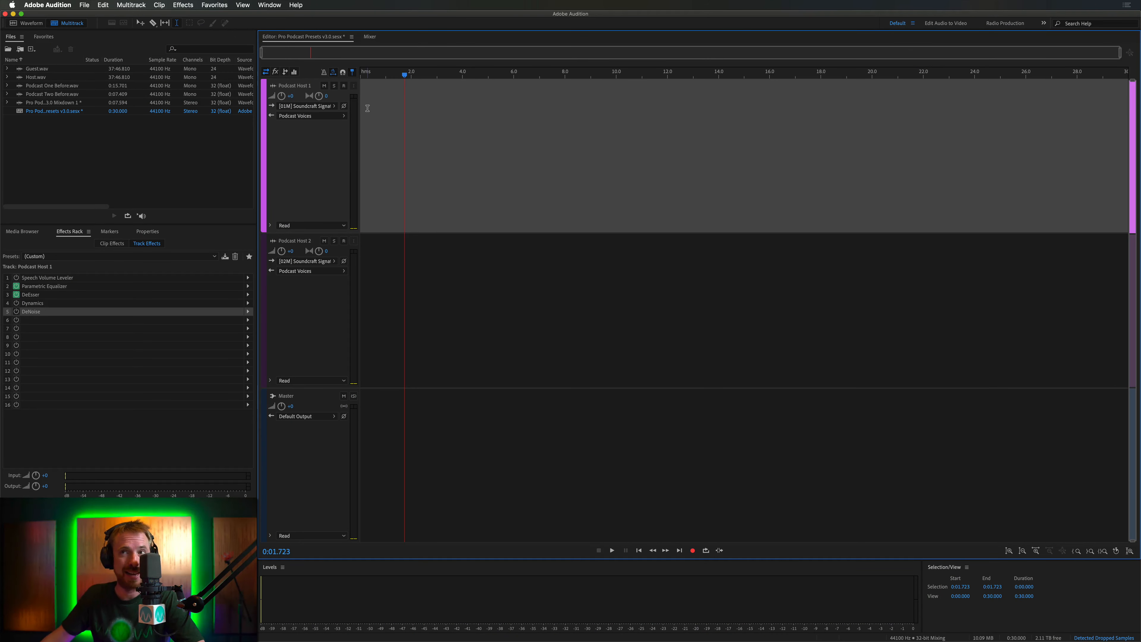
{"action": "left_click", "coordinate": [359, 74]}
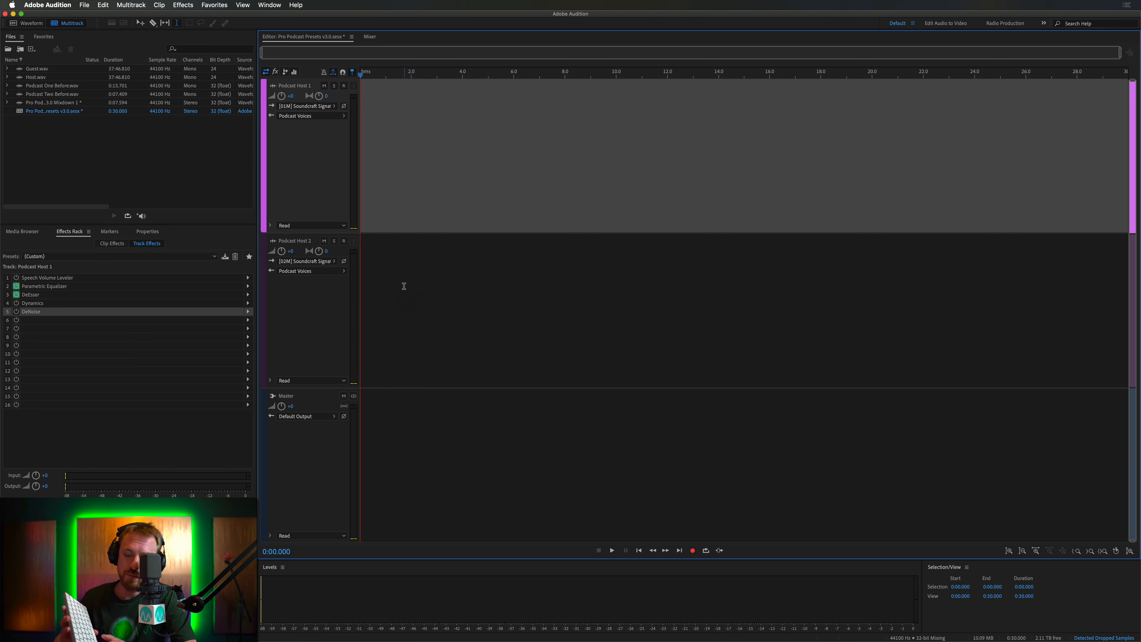
Try adding two more voice tracks, Podcast Host 3 and Podcast Host 4, and undo both additions.
{"action": "key", "text": "shift+i"}
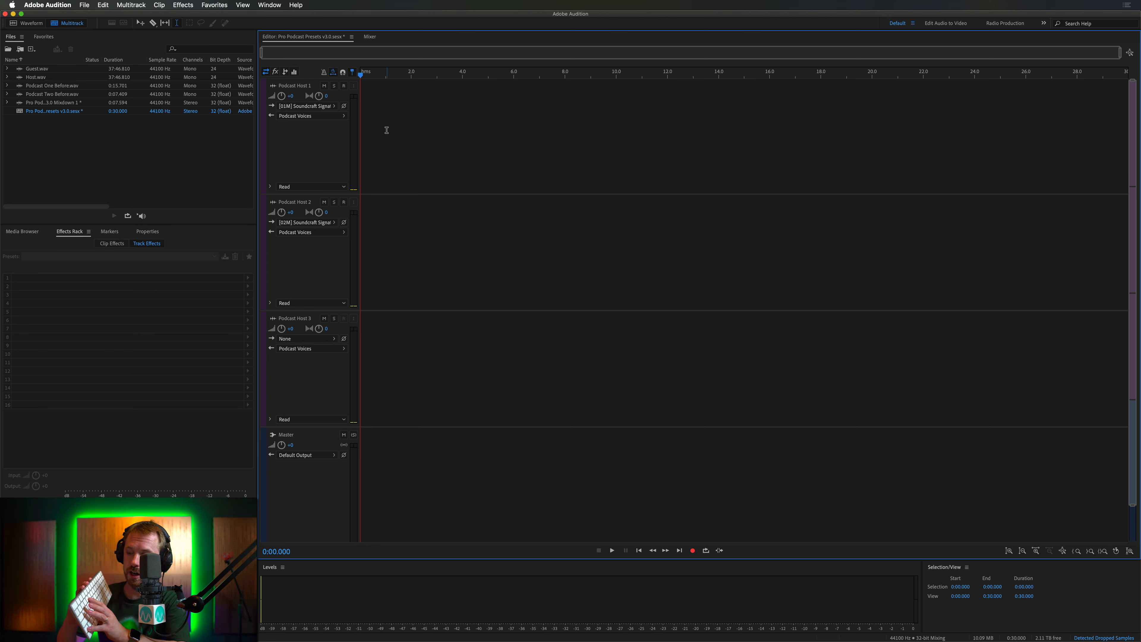
{"action": "key", "text": "super+z"}
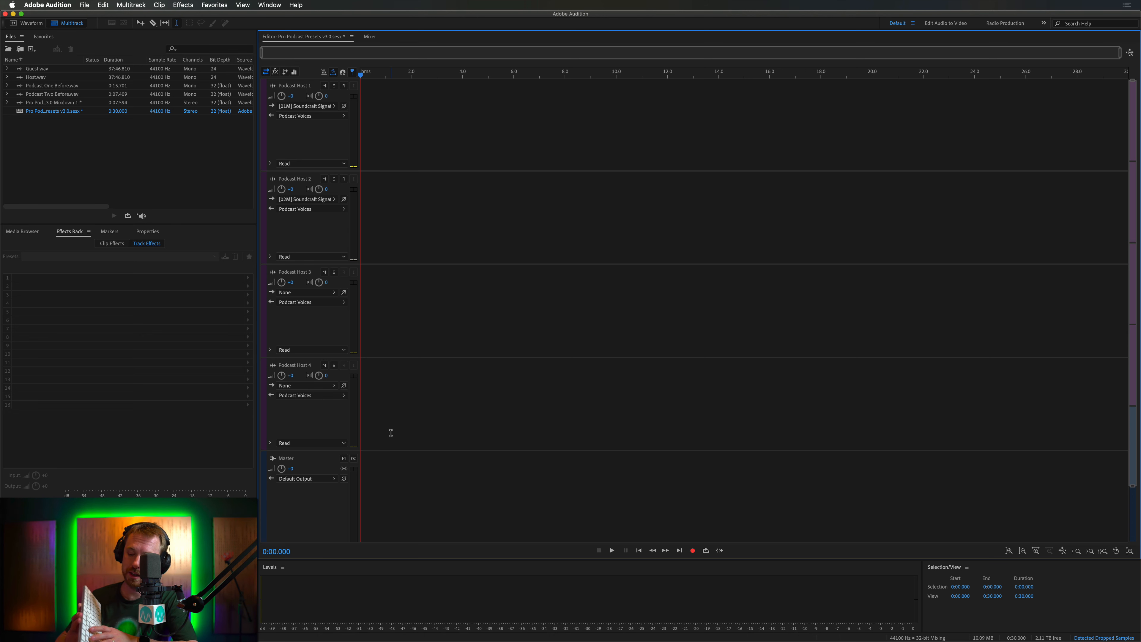
{"action": "key", "text": "super+z"}
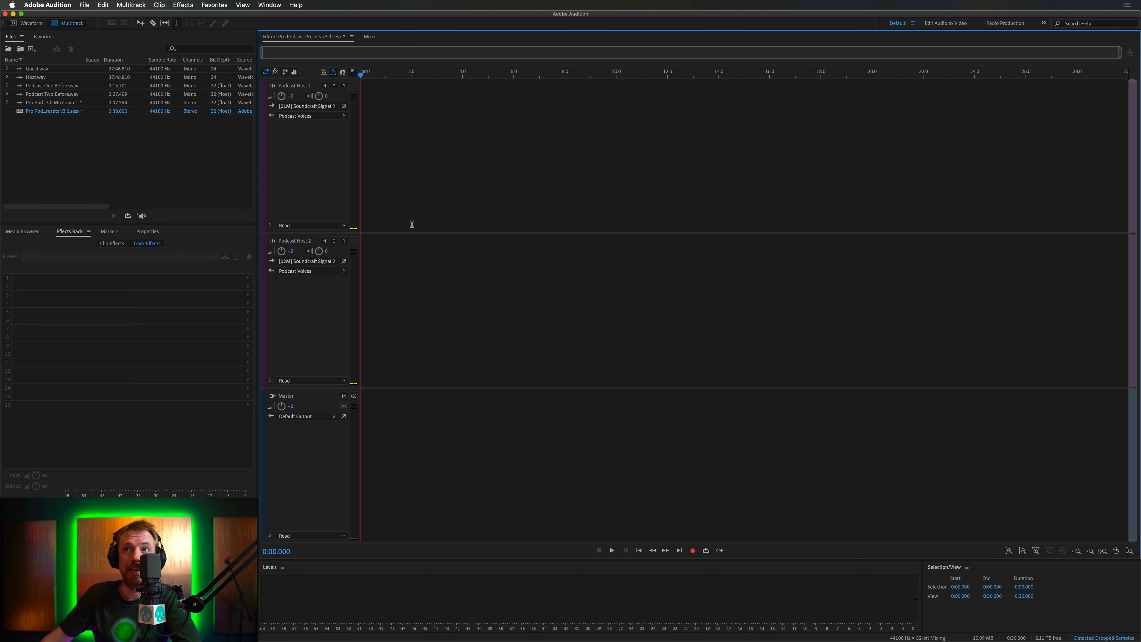
Assign the mono inputs [01M] Soundcraft to Podcast Host 1 and [02M] Soundcraft to Podcast Host 2.
{"action": "left_click", "coordinate": [329, 107]}
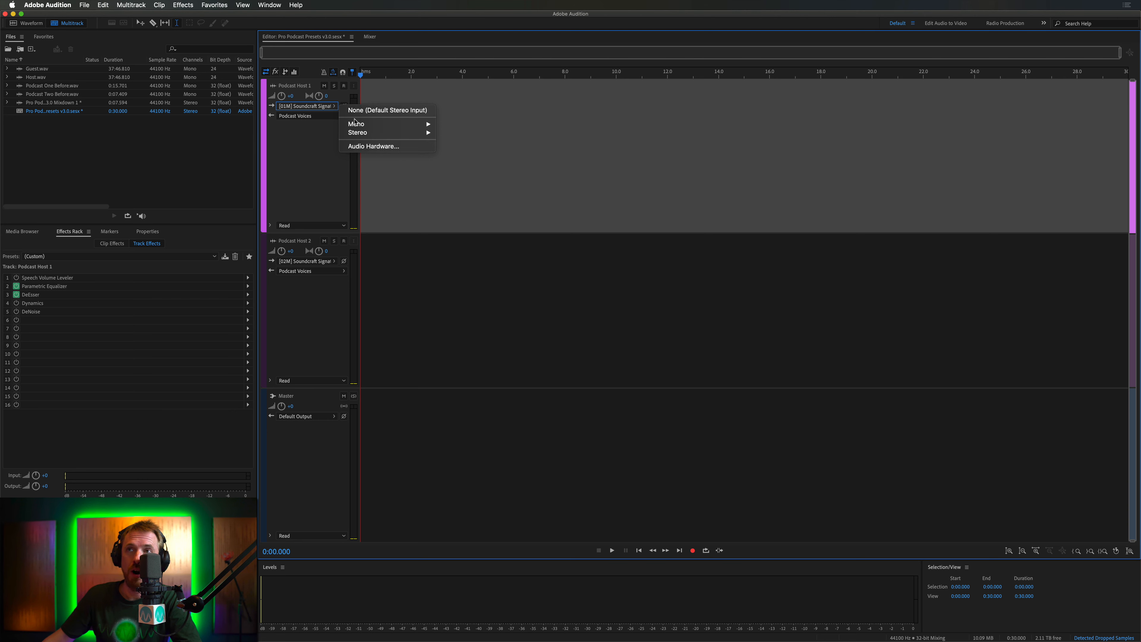
{"action": "mouse_move", "coordinate": [404, 124]}
{"action": "left_click", "coordinate": [470, 128]}
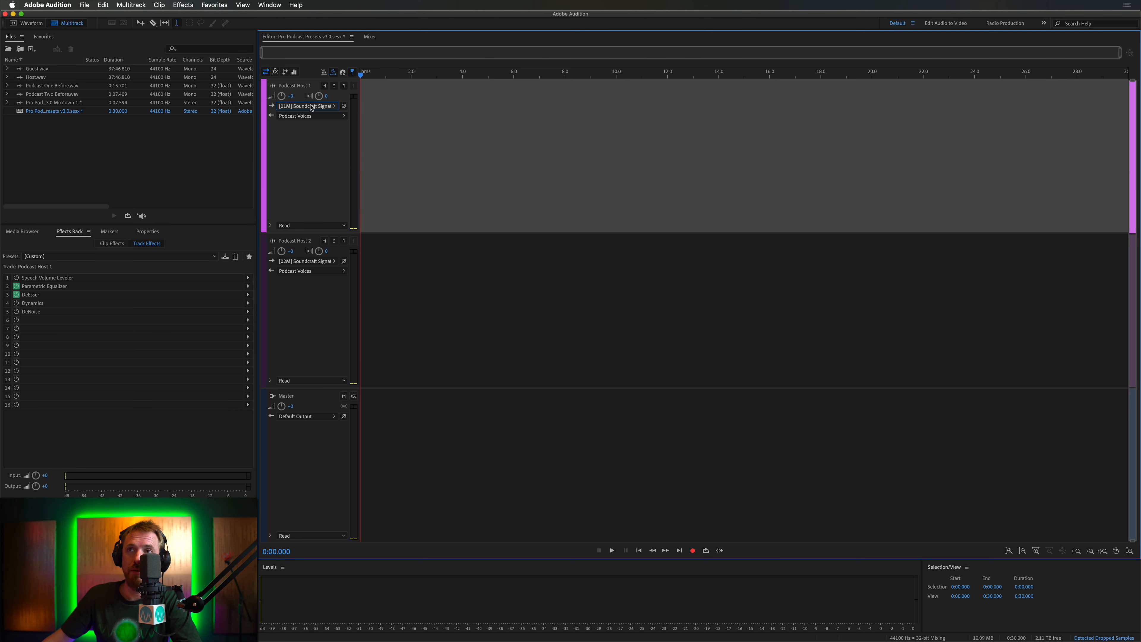
{"action": "left_click", "coordinate": [308, 260]}
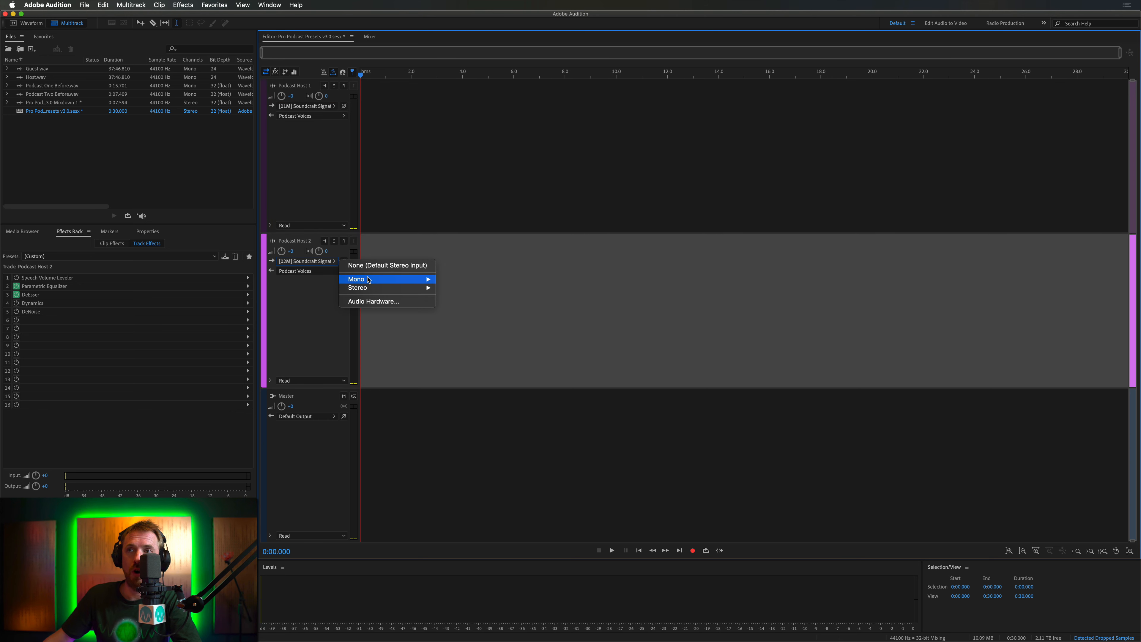
{"action": "mouse_move", "coordinate": [366, 278]}
{"action": "left_click", "coordinate": [463, 286]}
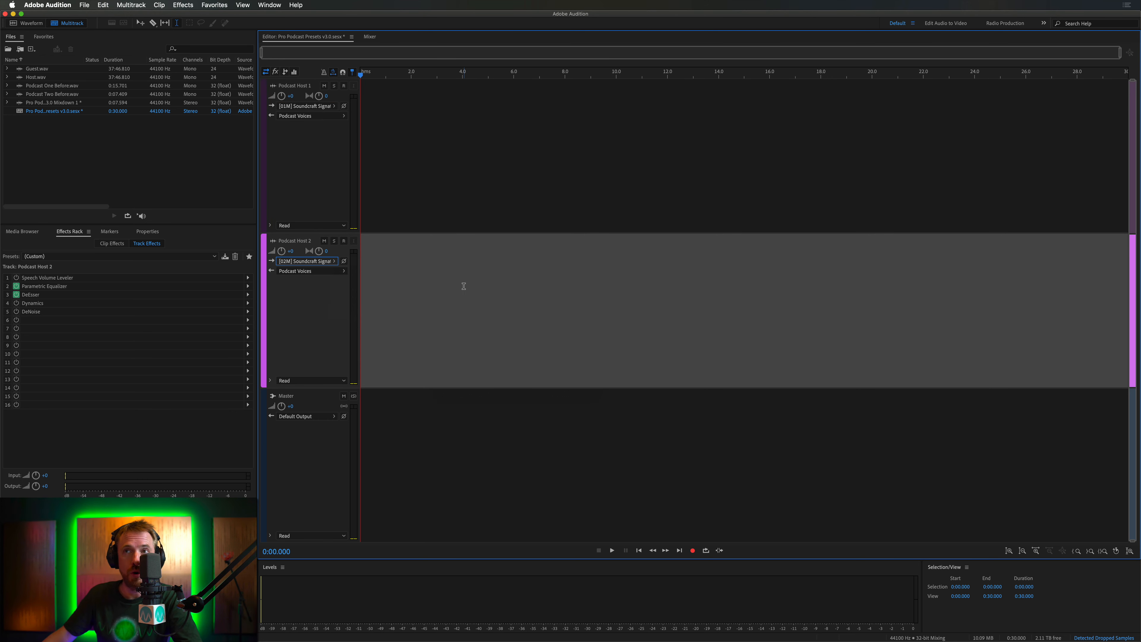
Arm Podcast Host 1 and Podcast Host 2 for recording and record a test take of about 7 seconds.
{"action": "left_click", "coordinate": [344, 86]}
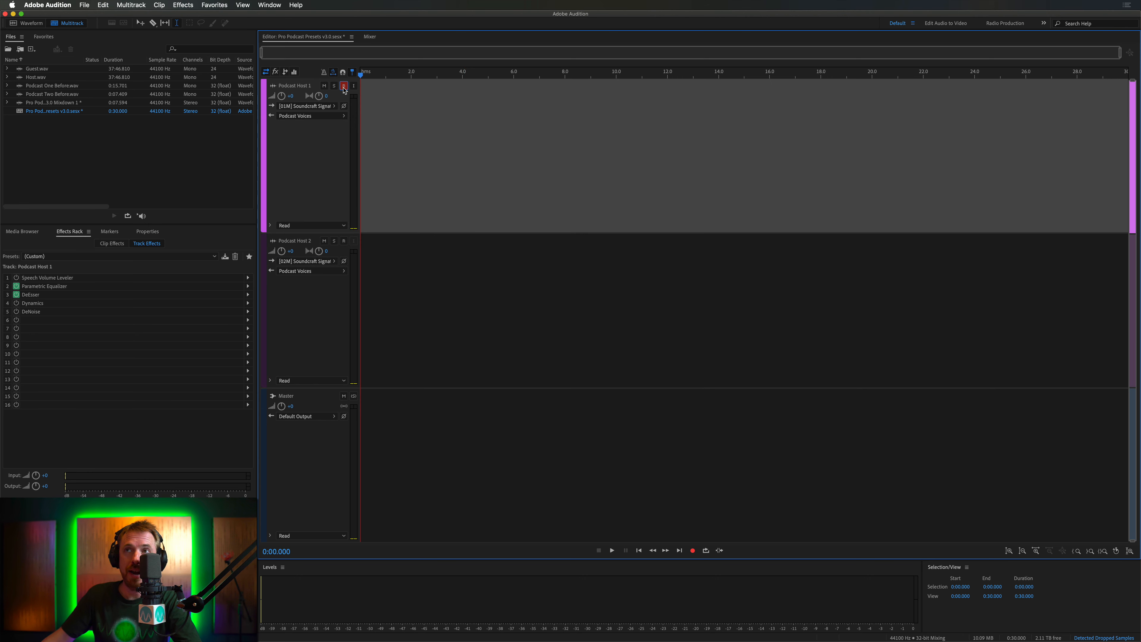
{"action": "left_click", "coordinate": [345, 242]}
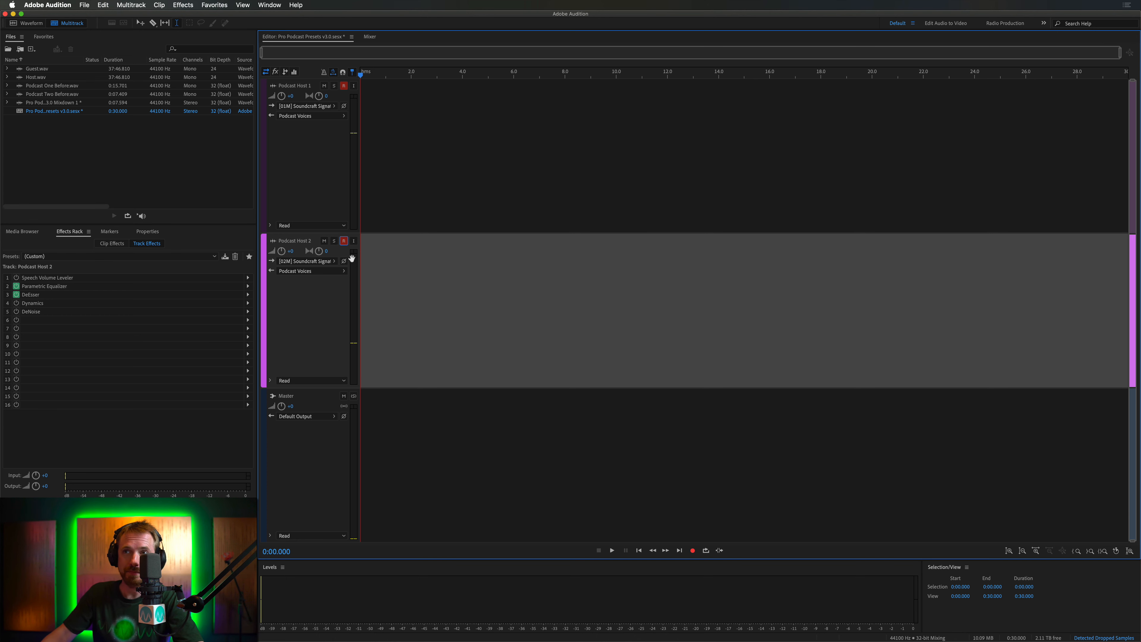
{"action": "left_click", "coordinate": [696, 553]}
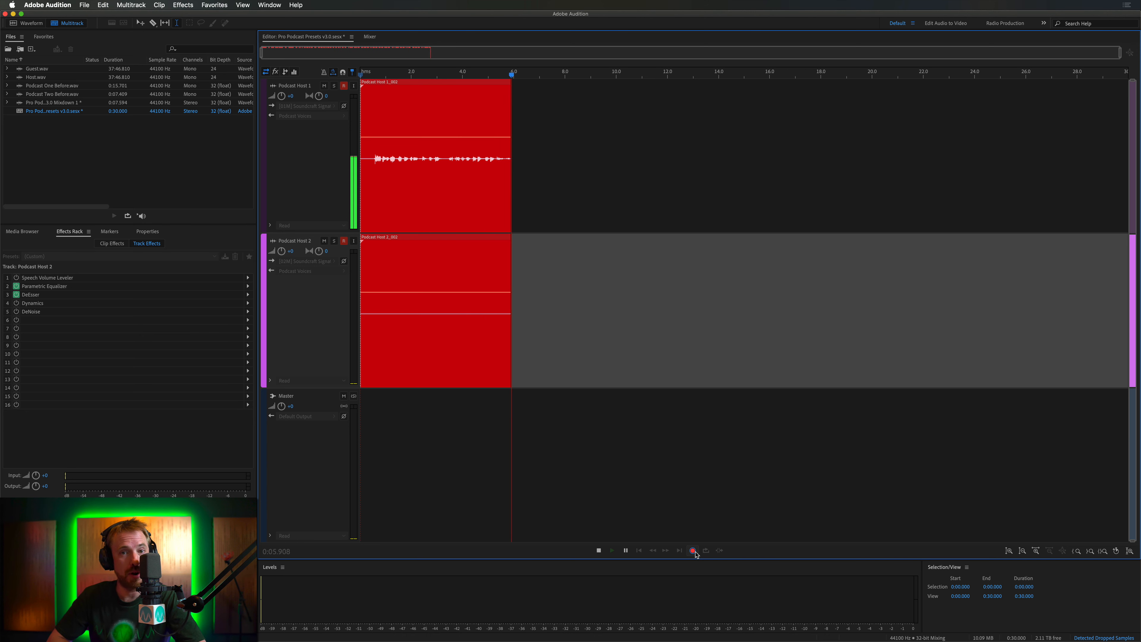
{"action": "left_click", "coordinate": [695, 554]}
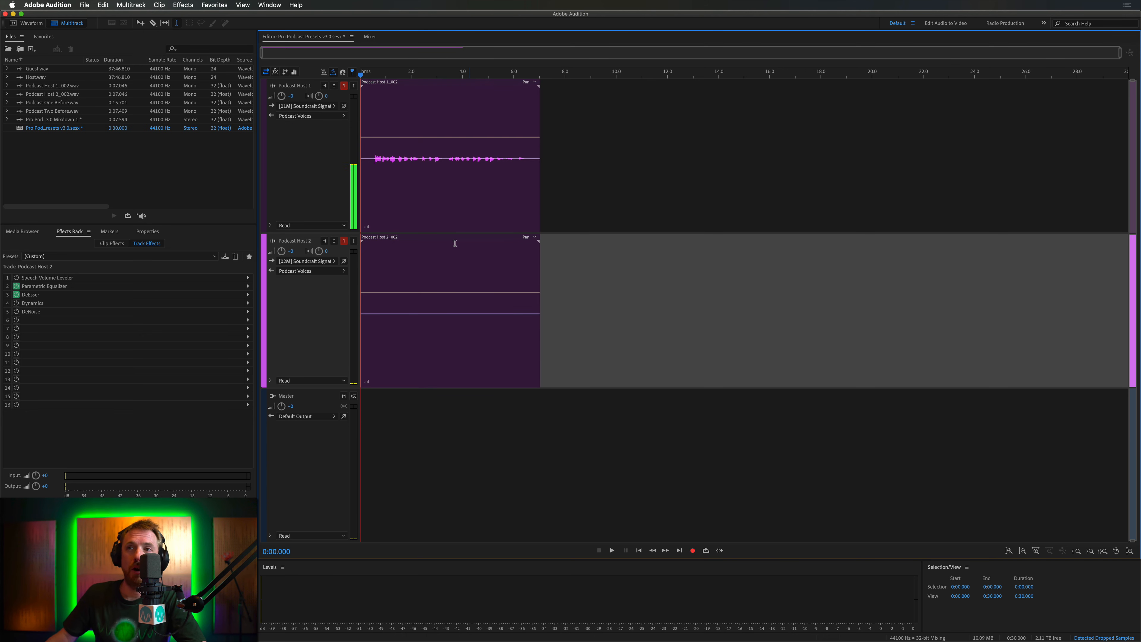
Delete the recorded clip from Podcast Host 2 and disarm both host tracks.
{"action": "left_click", "coordinate": [367, 163]}
{"action": "left_click", "coordinate": [385, 266]}
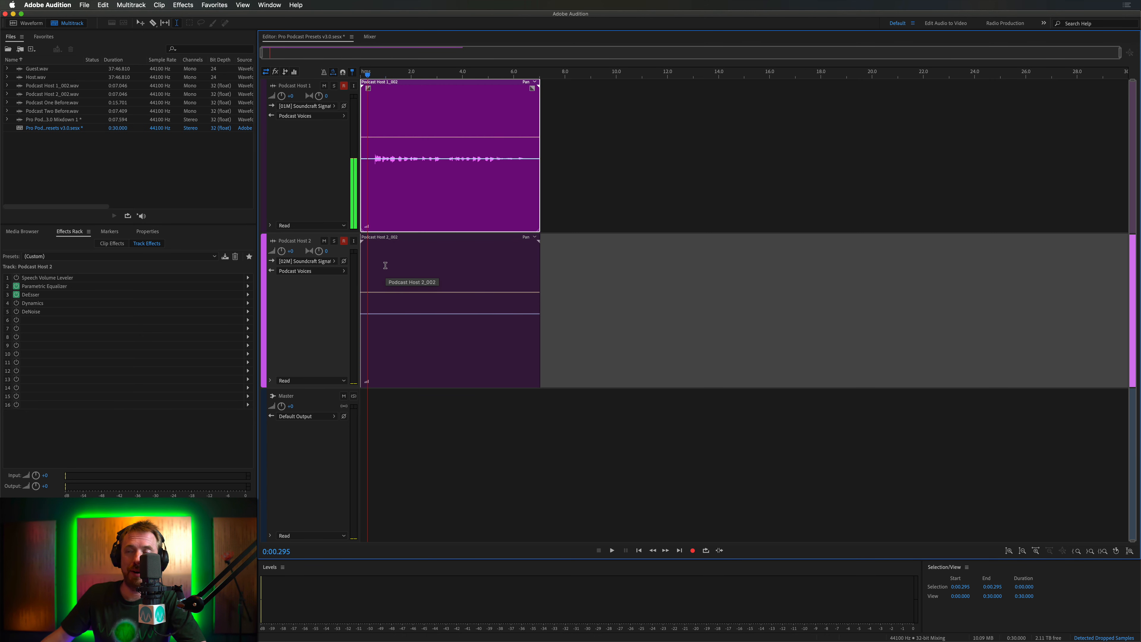
{"action": "left_click", "coordinate": [385, 266]}
{"action": "key", "text": "Delete"}
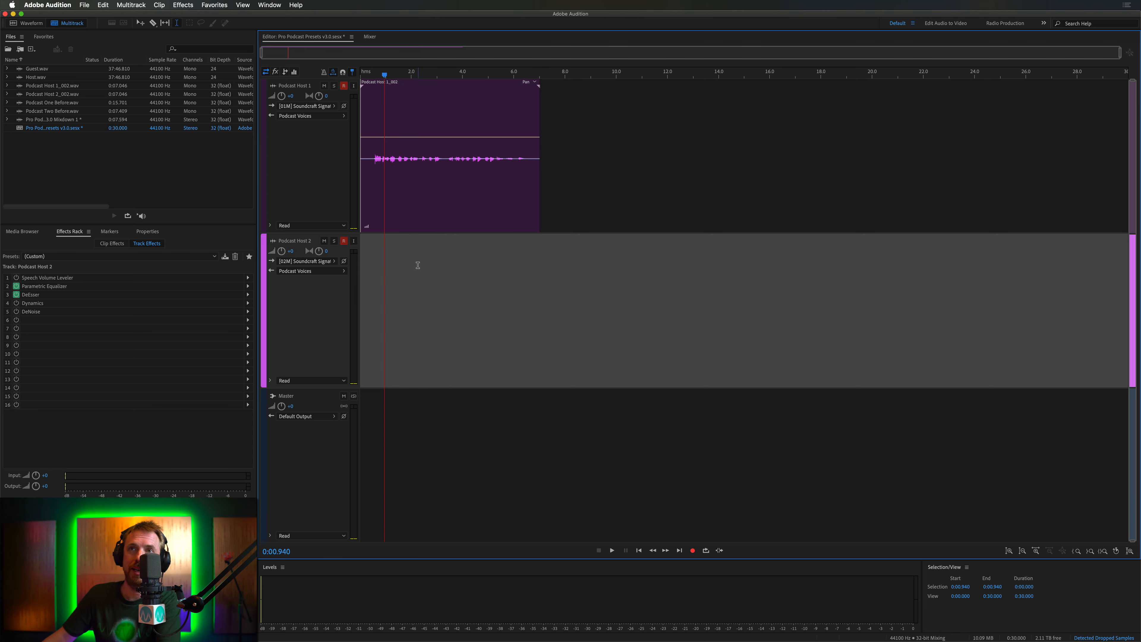
{"action": "left_click", "coordinate": [344, 243]}
{"action": "left_click", "coordinate": [461, 224]}
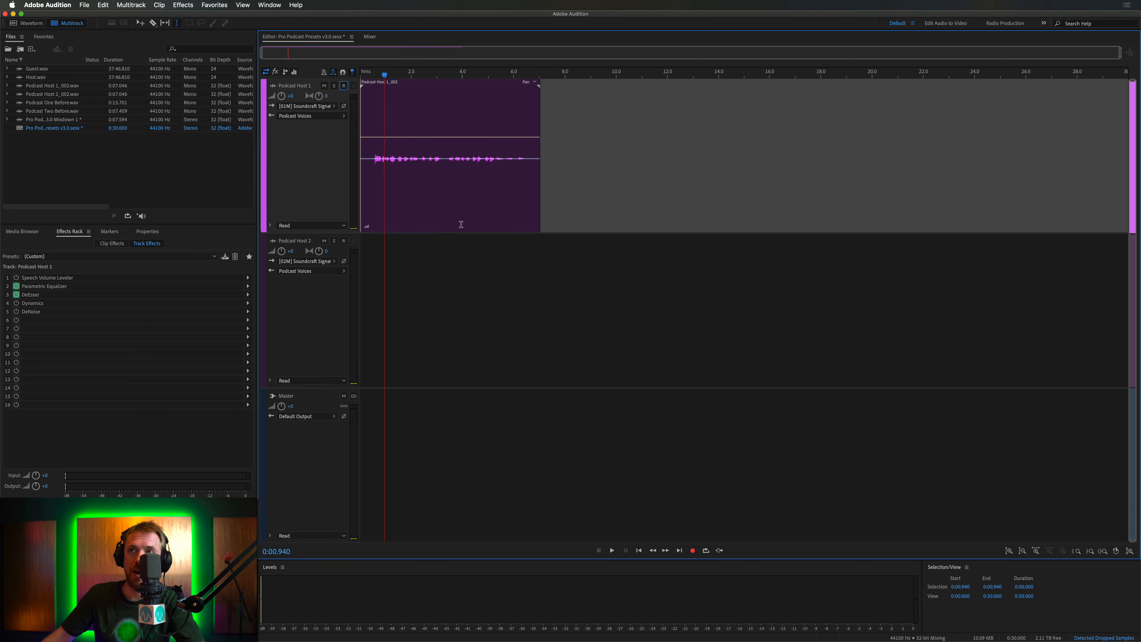
Open the Podcast Host 1 recording in the waveform editor and normalize the whole file to -0.1 dB.
{"action": "double_click", "coordinate": [398, 174]}
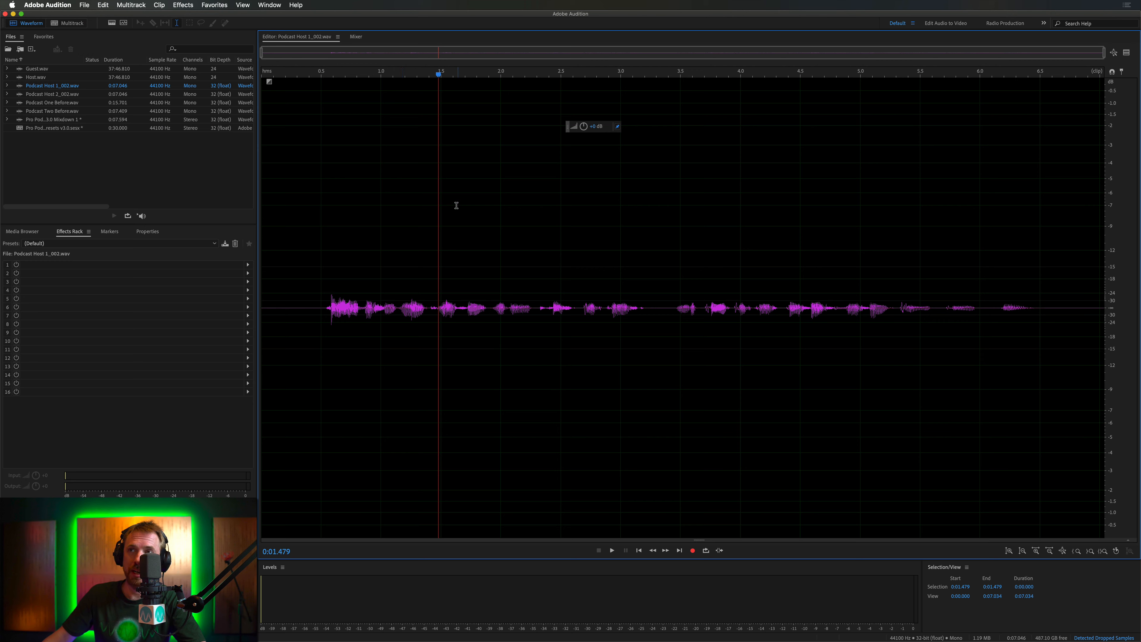
{"action": "double_click", "coordinate": [436, 195]}
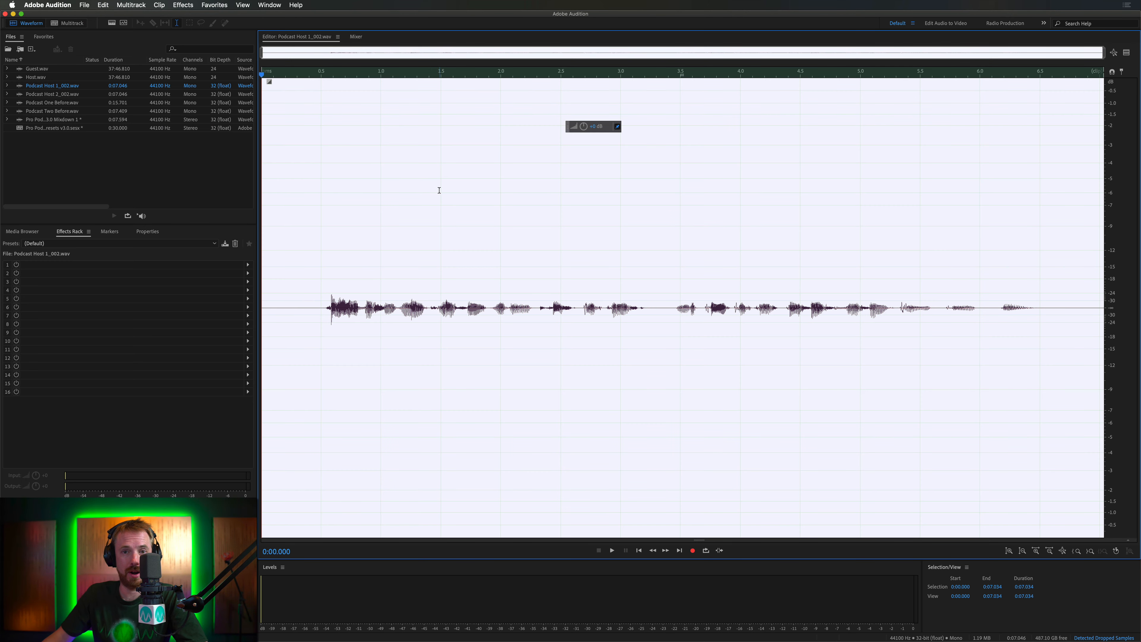
{"action": "left_click", "coordinate": [217, 7]}
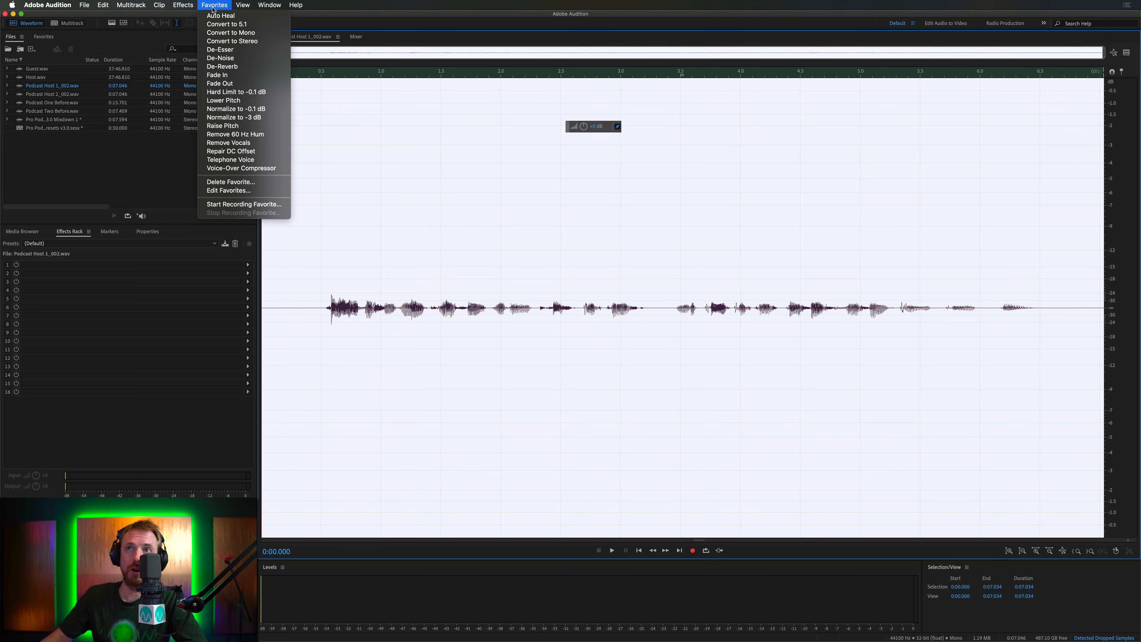
{"action": "left_click", "coordinate": [253, 109]}
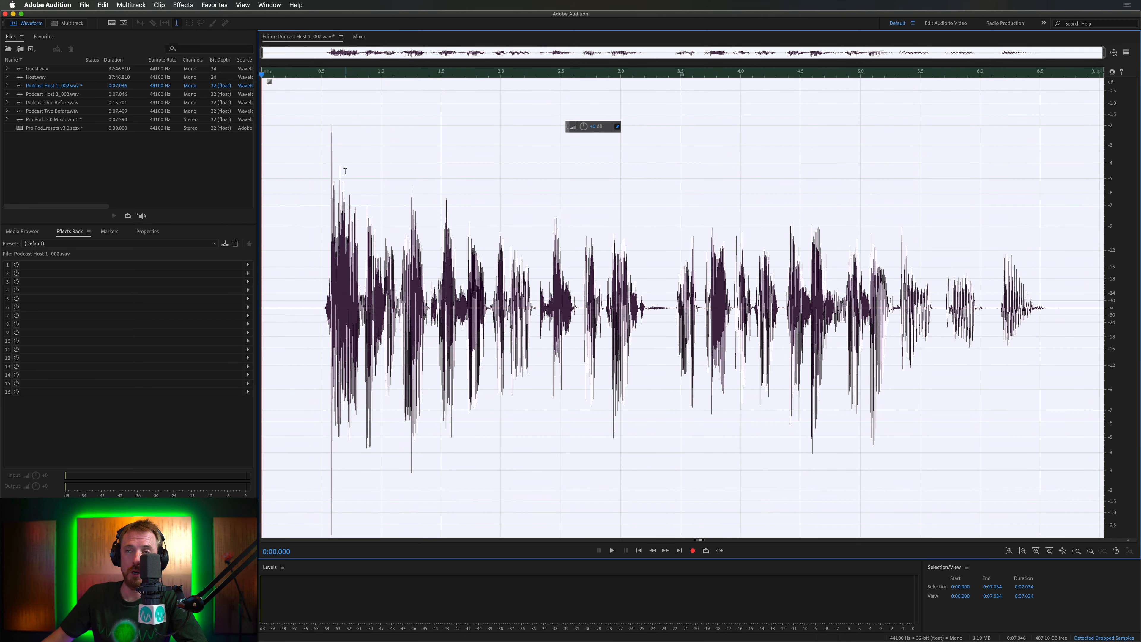
Play the normalized clip in the multitrack session and compare it with playback of the same file in the waveform editor.
{"action": "key", "text": "0"}
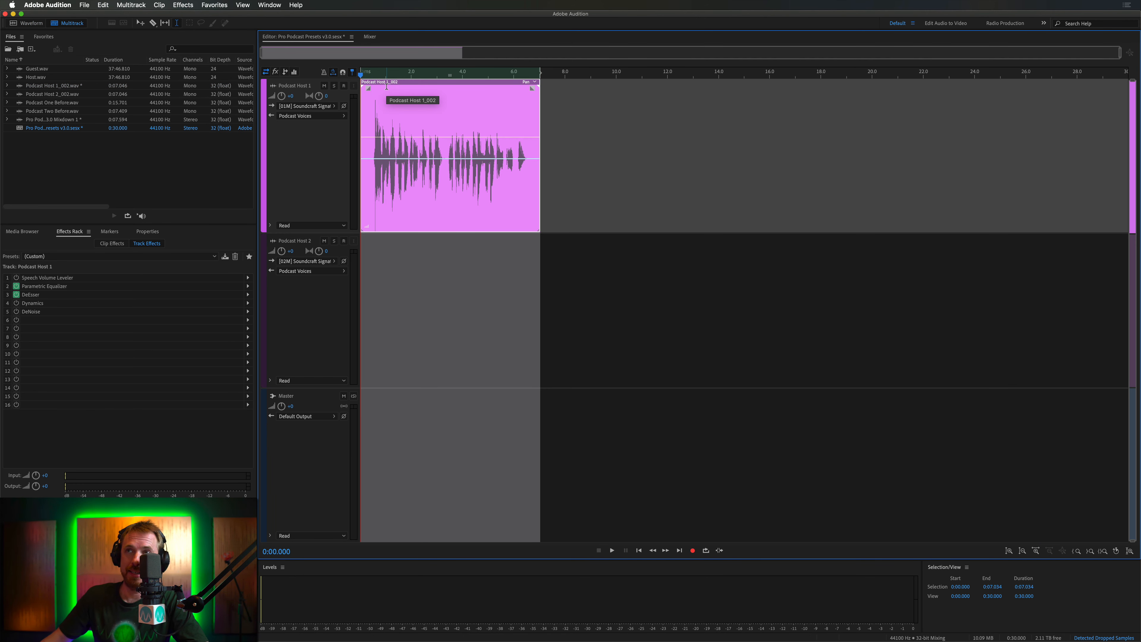
{"action": "key", "text": "space"}
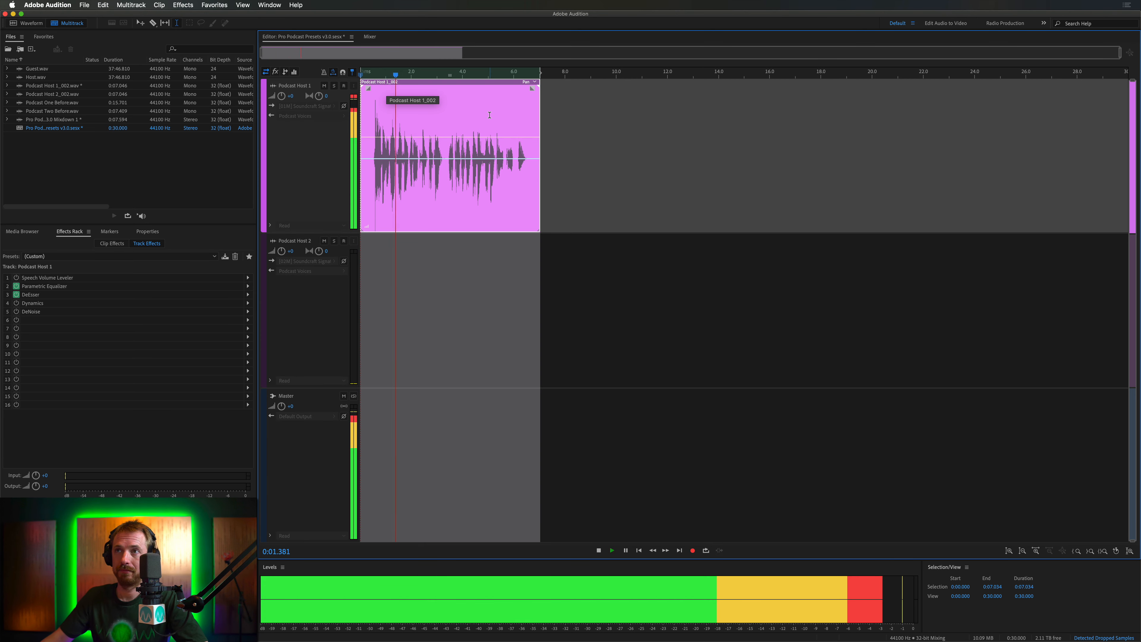
{"action": "key", "text": "space"}
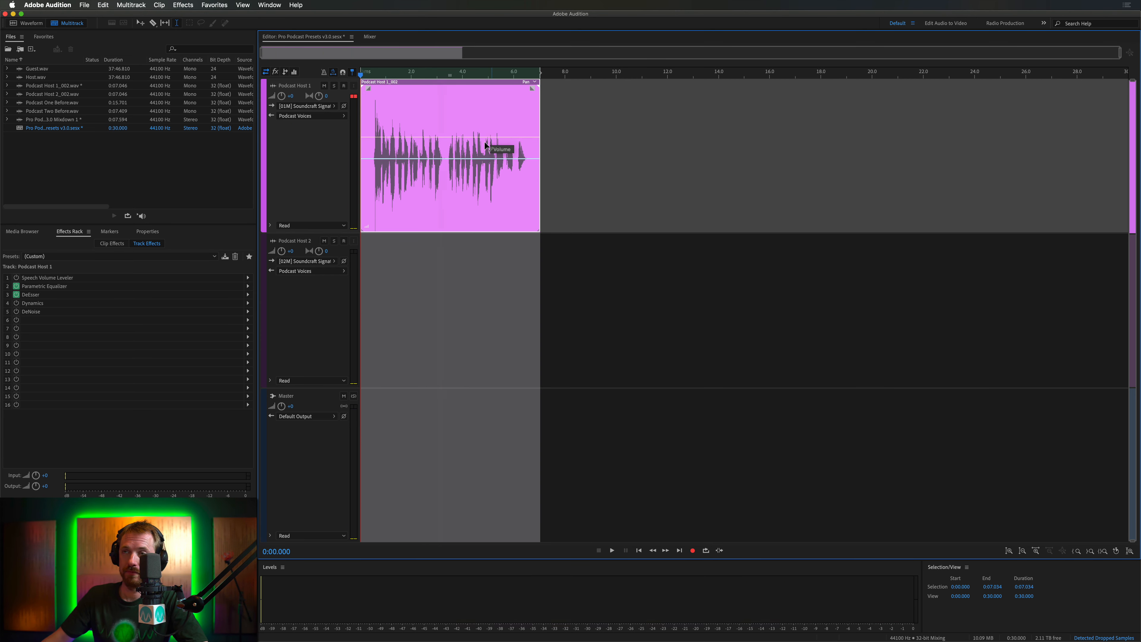
{"action": "double_click", "coordinate": [372, 177]}
{"action": "key", "text": "space"}
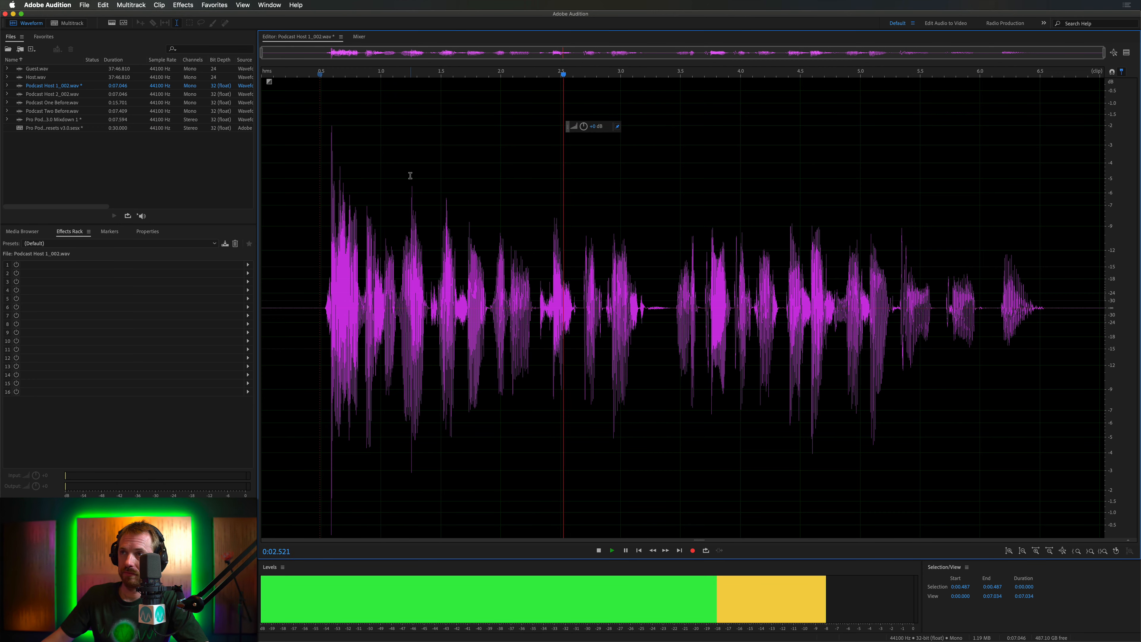
{"action": "key", "text": "space"}
{"action": "left_click", "coordinate": [67, 23]}
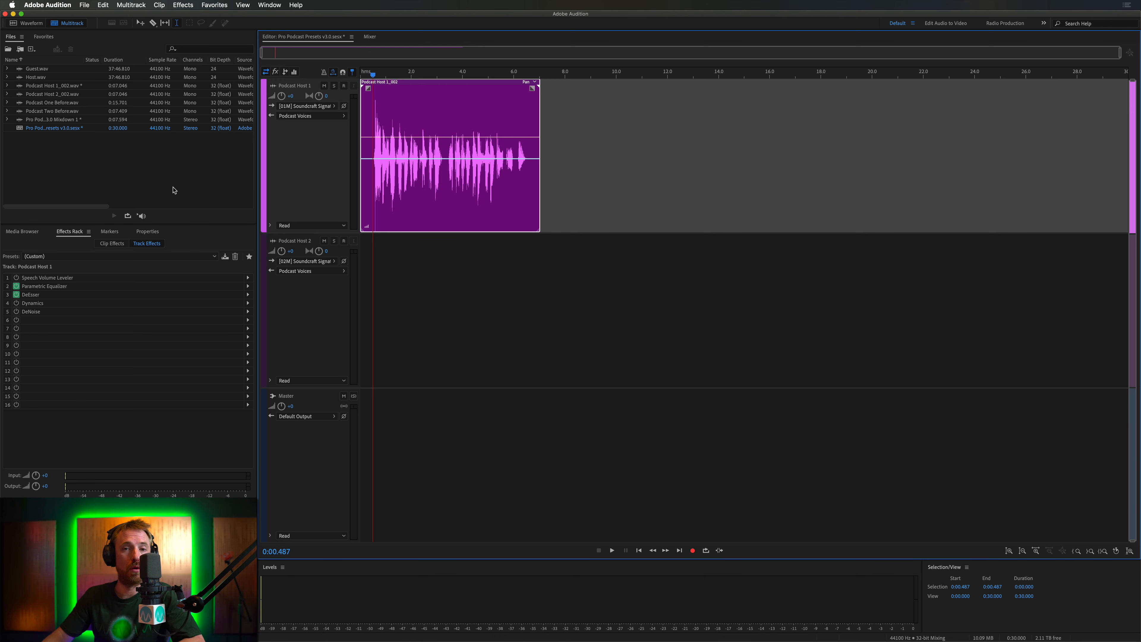
Replace the recorded clip on Podcast Host 1 with Podcast Two Before.wav, placed at the start of the track.
{"action": "left_click", "coordinate": [392, 193]}
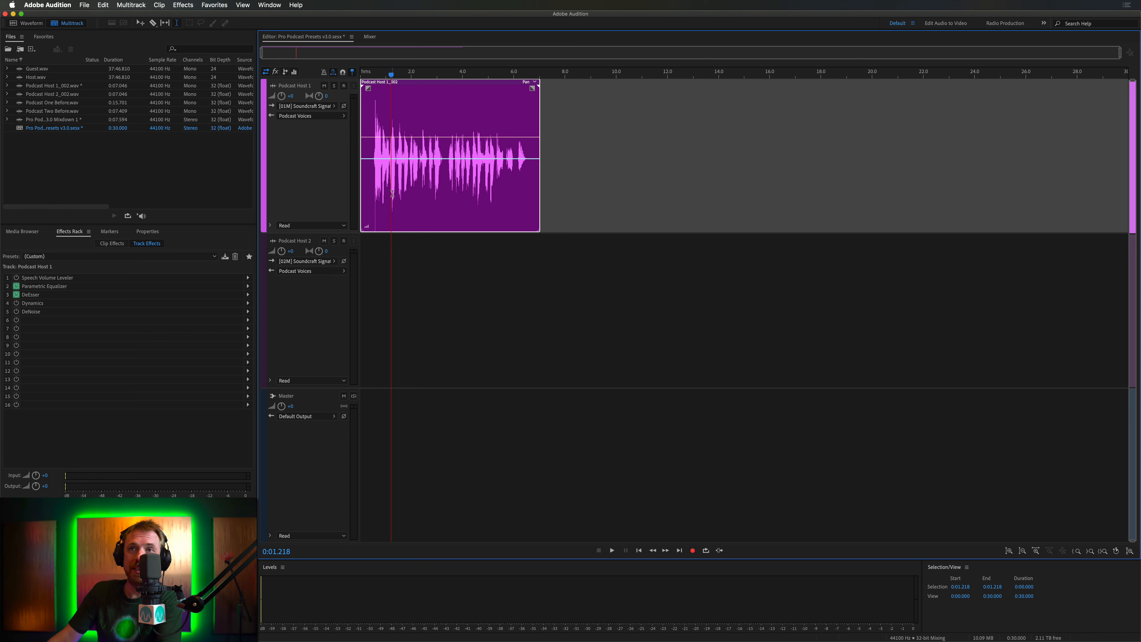
{"action": "key", "text": "Delete"}
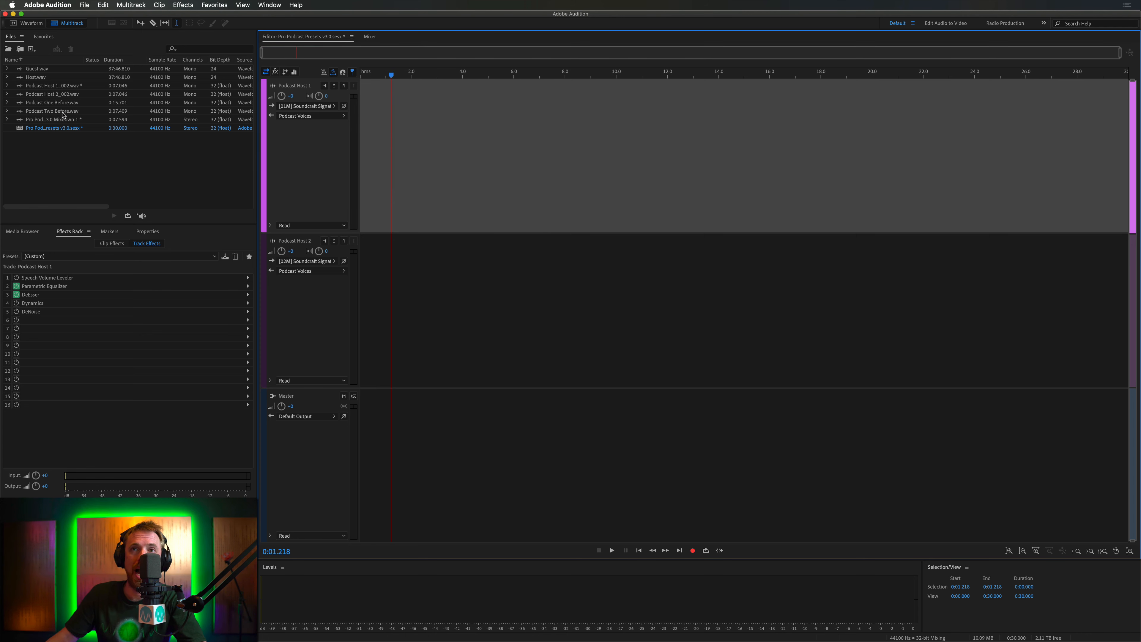
{"action": "left_click_drag", "start_coordinate": [61, 111], "coordinate": [352, 157]}
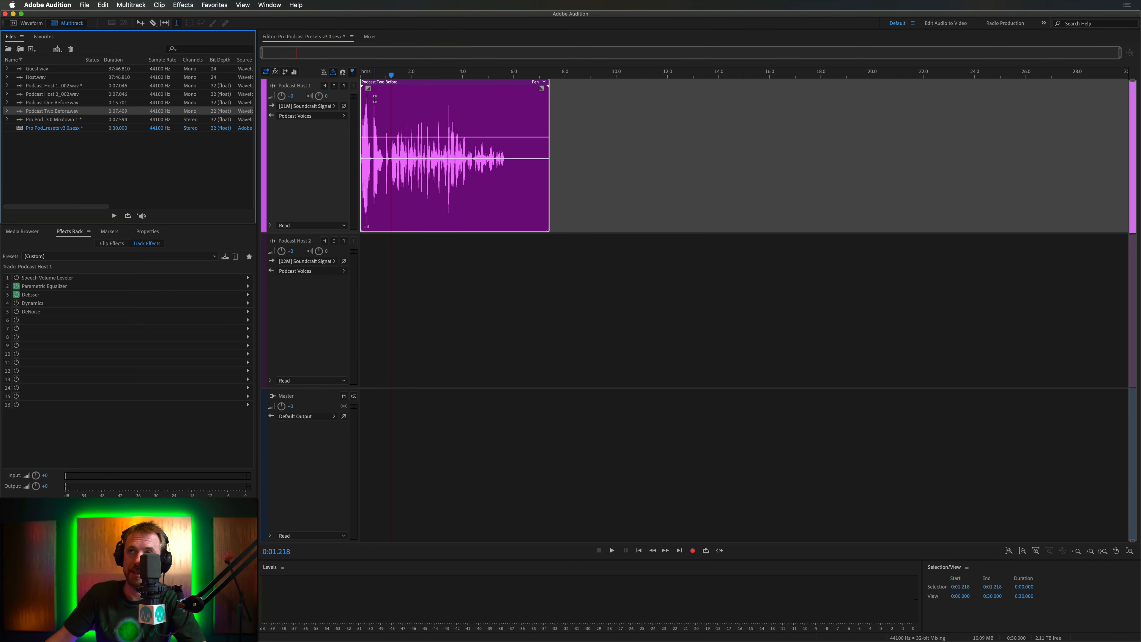
Audition the Podcast Two Before clip and mix the session down to a new stereo file, returning to the multitrack session.
{"action": "left_click", "coordinate": [372, 111]}
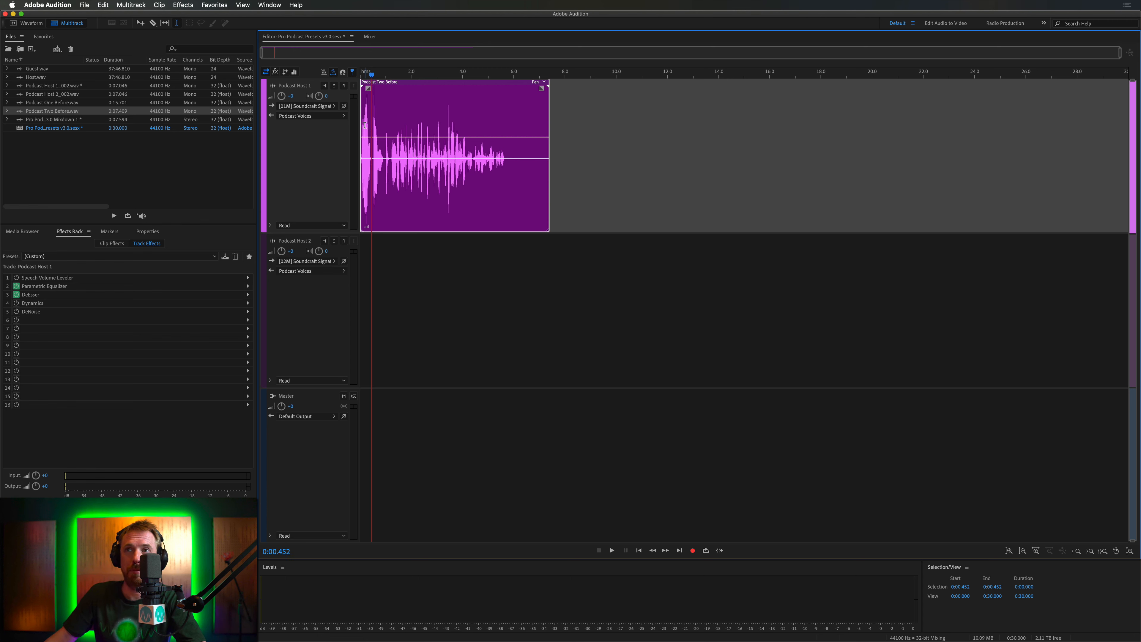
{"action": "left_click", "coordinate": [430, 129]}
{"action": "left_click", "coordinate": [481, 134]}
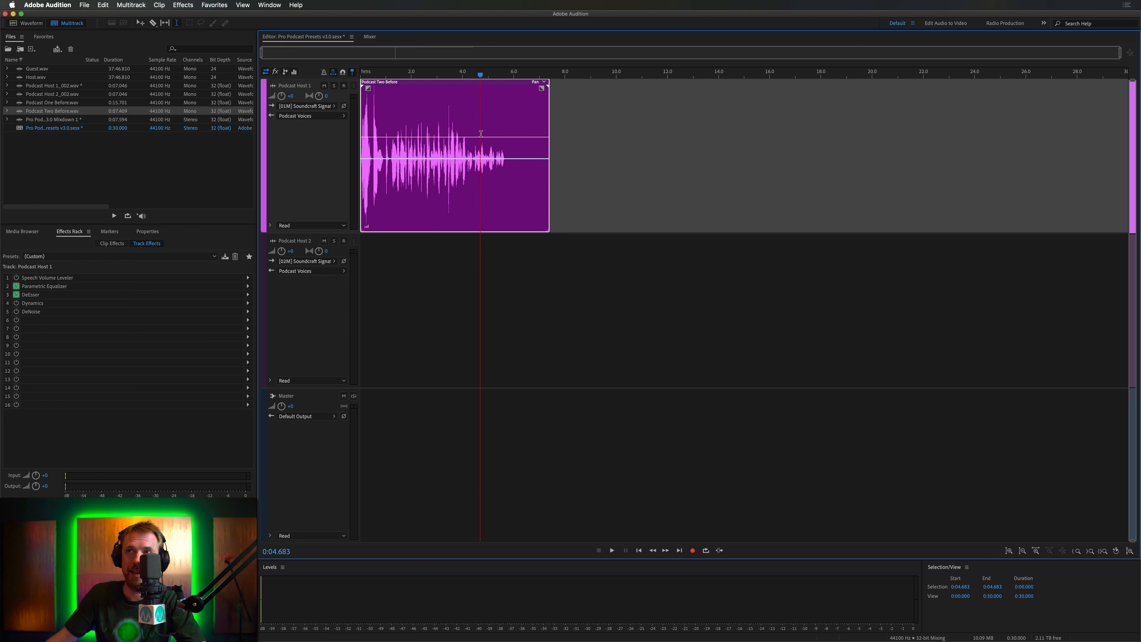
{"action": "left_click", "coordinate": [390, 118]}
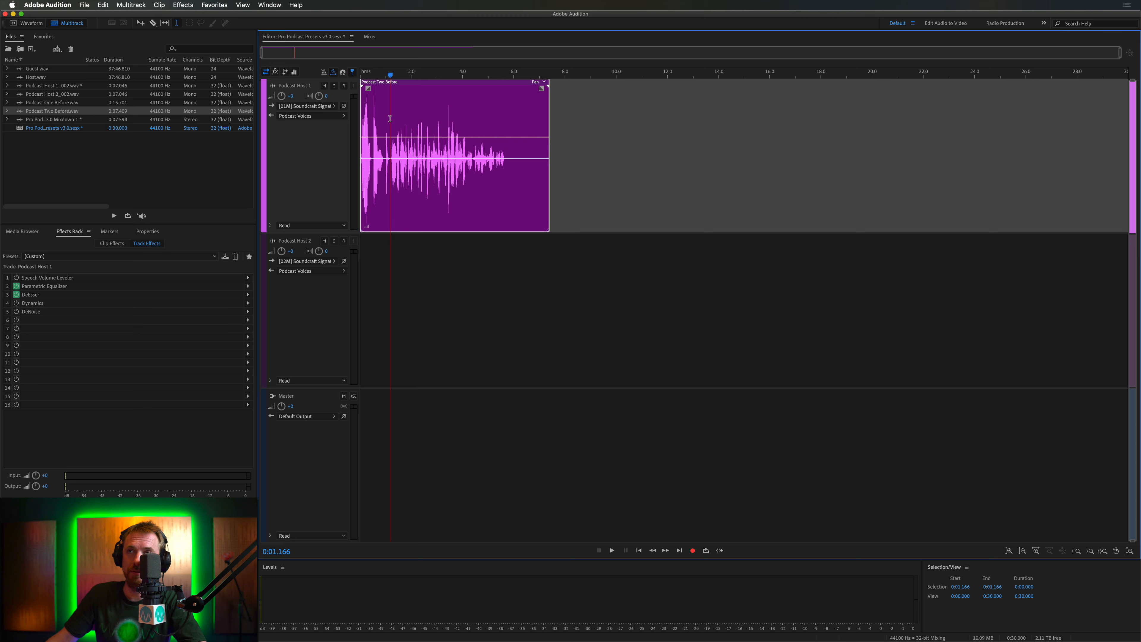
{"action": "key", "text": "space"}
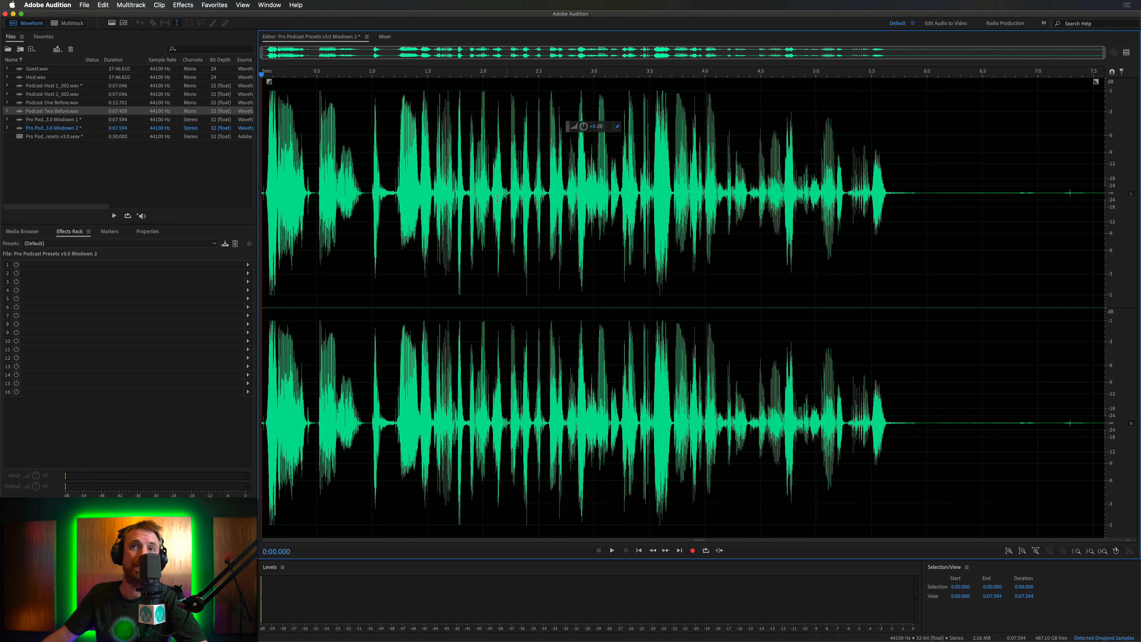
{"action": "left_click", "coordinate": [67, 23]}
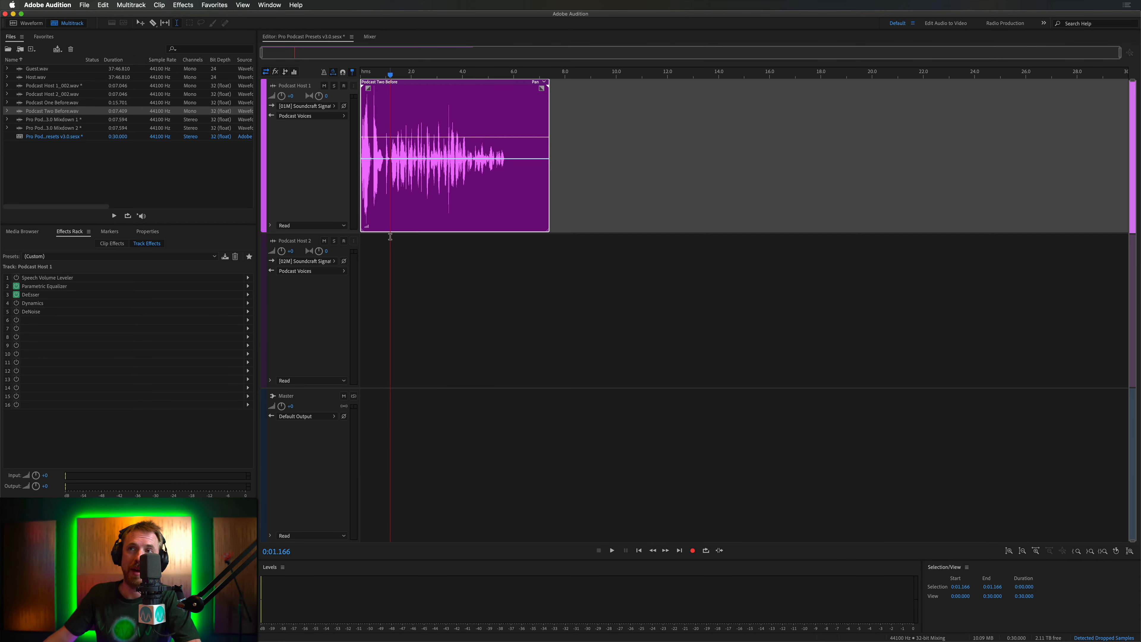
Replace the Podcast Two Before clip on Podcast Host 1 with Host.wav, placed at the start of the track.
{"action": "left_click", "coordinate": [392, 202]}
{"action": "key", "text": "Delete"}
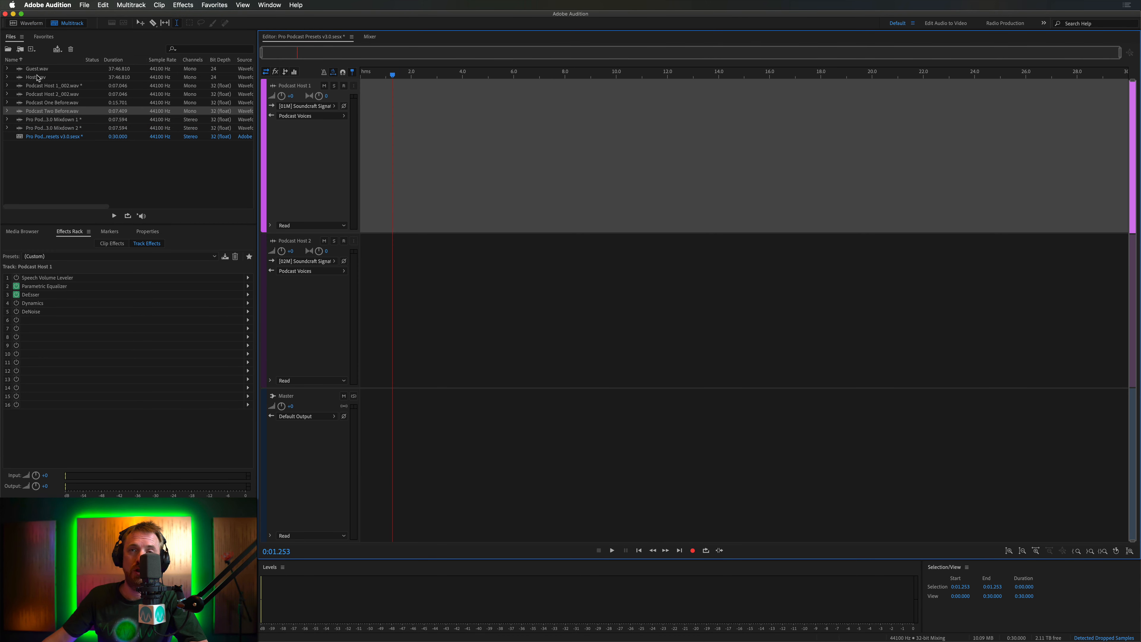
{"action": "left_click_drag", "start_coordinate": [39, 78], "coordinate": [366, 135]}
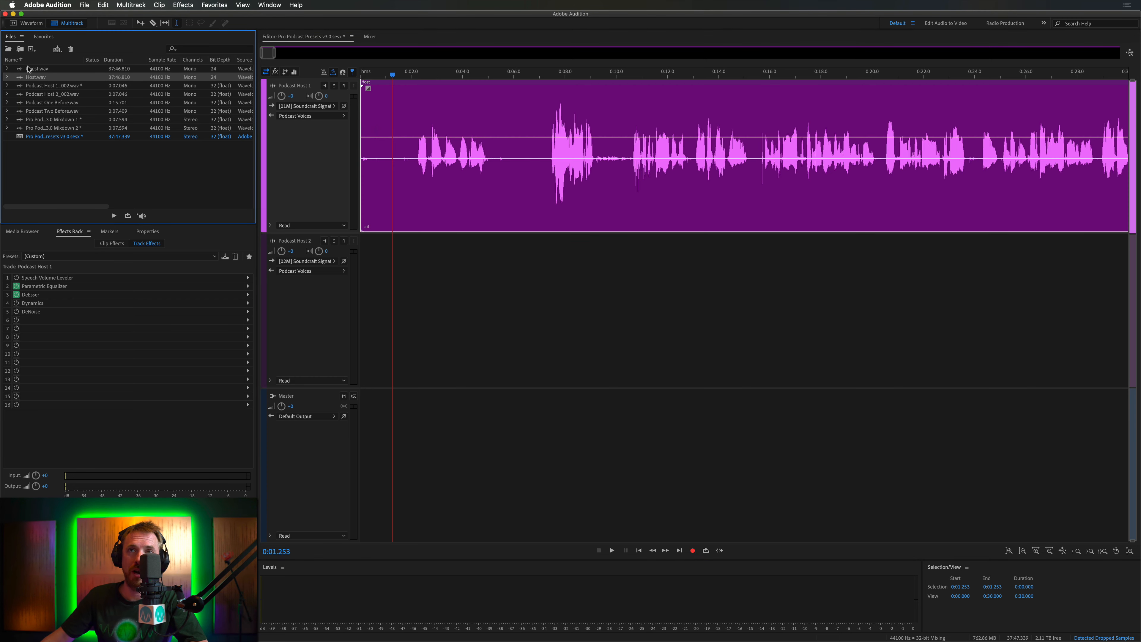
Place Guest.wav at the start of the Podcast Host 2 track.
{"action": "left_click_drag", "start_coordinate": [29, 69], "coordinate": [387, 229]}
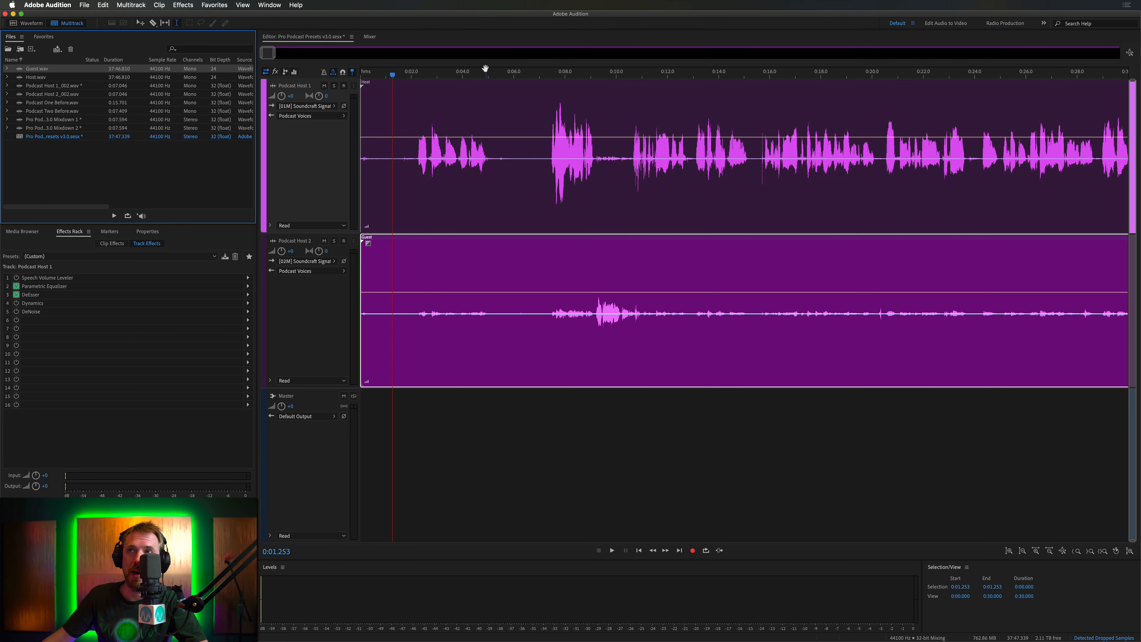
{"action": "scroll", "coordinate": [485, 68], "scroll_direction": "down", "scroll_amount": 10}
{"action": "scroll", "coordinate": [488, 74], "scroll_direction": "down", "scroll_amount": 3}
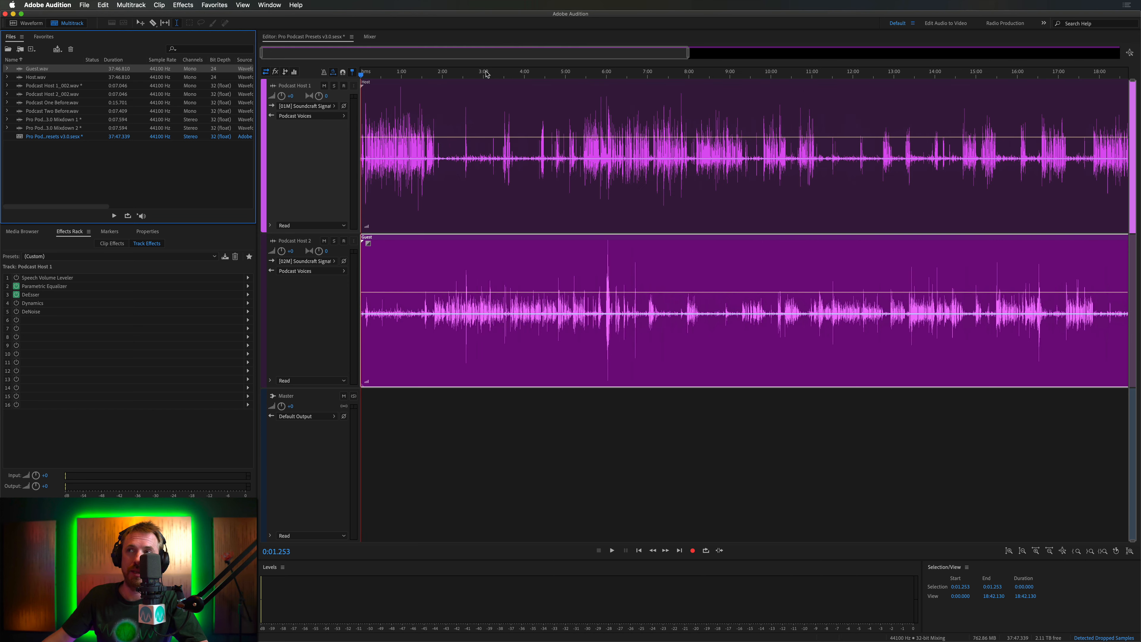
Audition both tracks from about 5:21, including the roughly 0.6-second gap between the guest's phrases.
{"action": "left_click", "coordinate": [581, 77]}
{"action": "scroll", "coordinate": [581, 75], "scroll_direction": "up", "scroll_amount": 9}
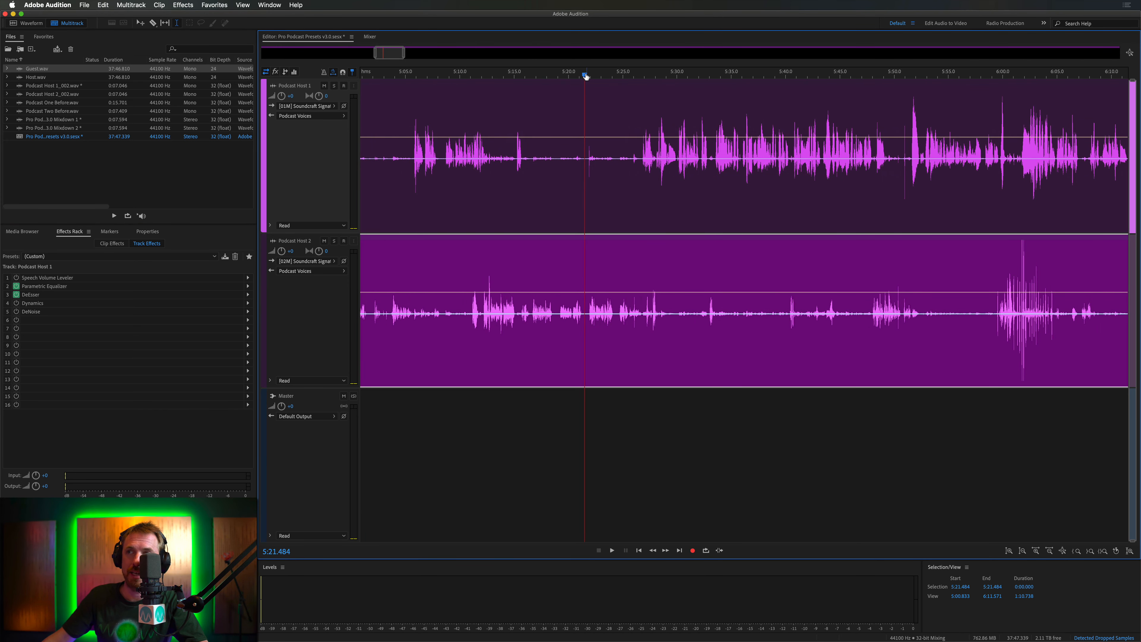
{"action": "key", "text": "space"}
{"action": "scroll", "coordinate": [591, 77], "scroll_direction": "up", "scroll_amount": 4}
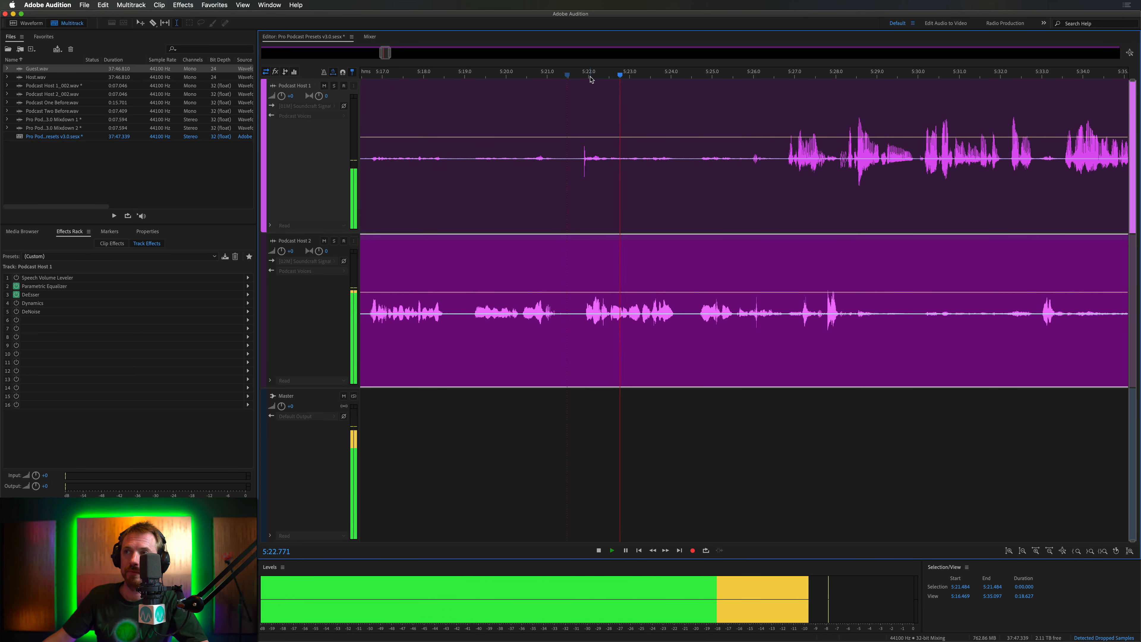
{"action": "key", "text": "space"}
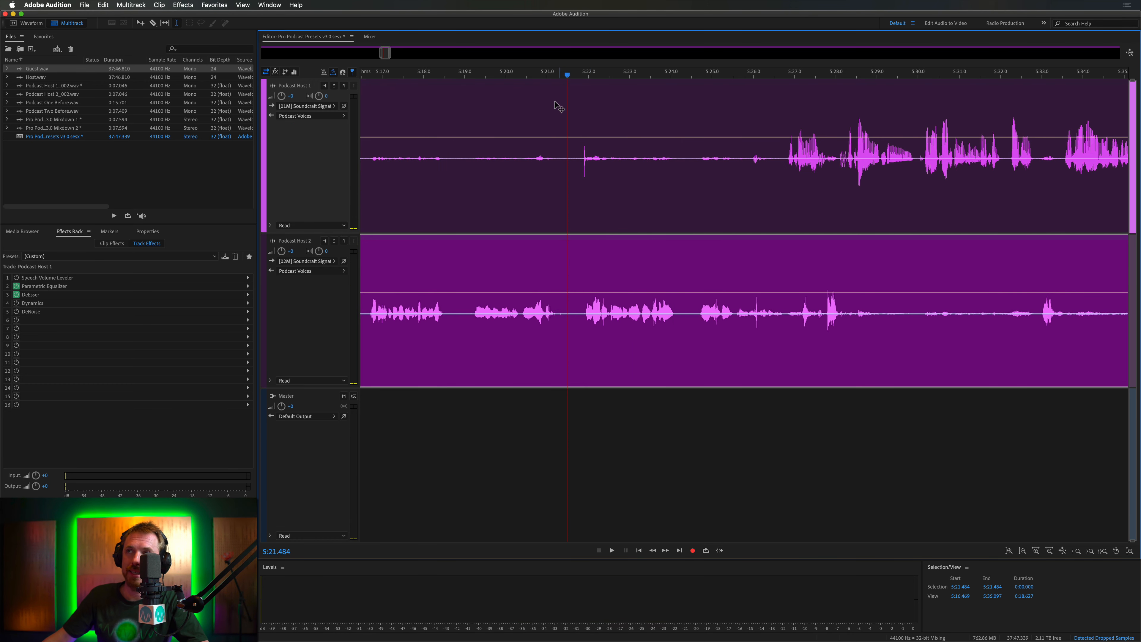
{"action": "left_click_drag", "start_coordinate": [554, 165], "coordinate": [581, 164]}
{"action": "key", "text": "space"}
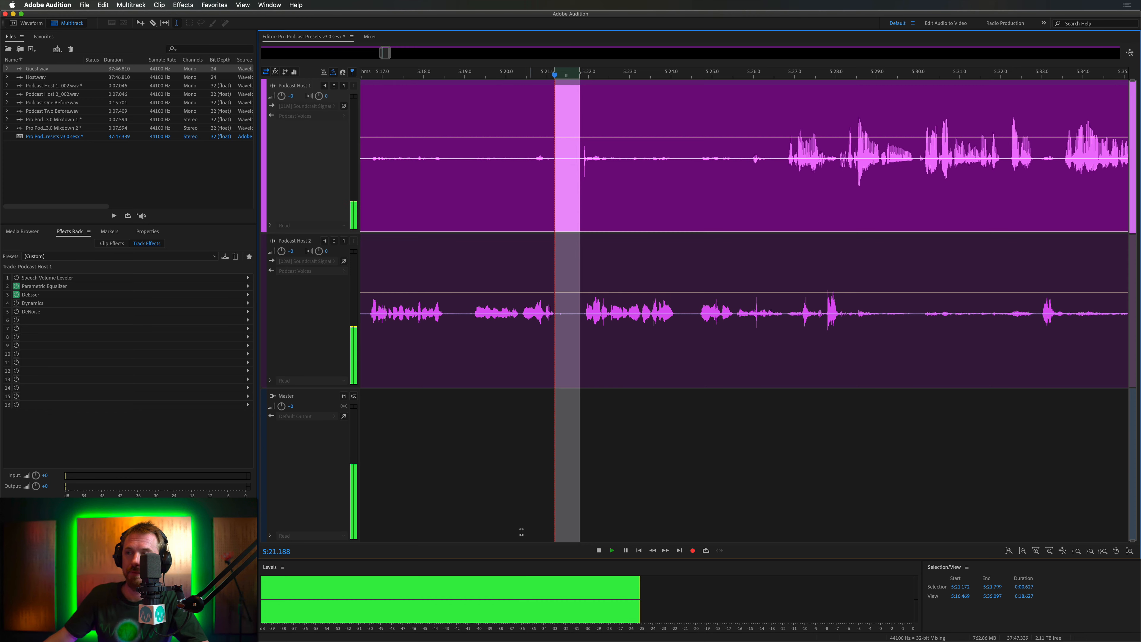
{"action": "key", "text": "space"}
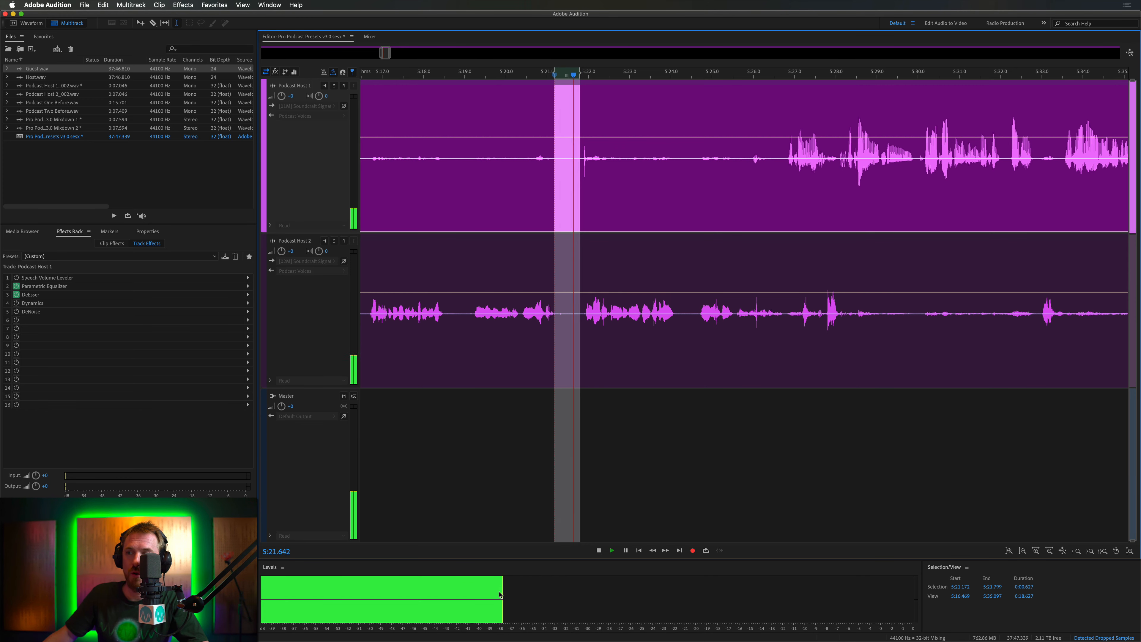
Play both tracks from about 5:26 and again from about 5:22 to compare the host and guest levels.
{"action": "left_click", "coordinate": [773, 307]}
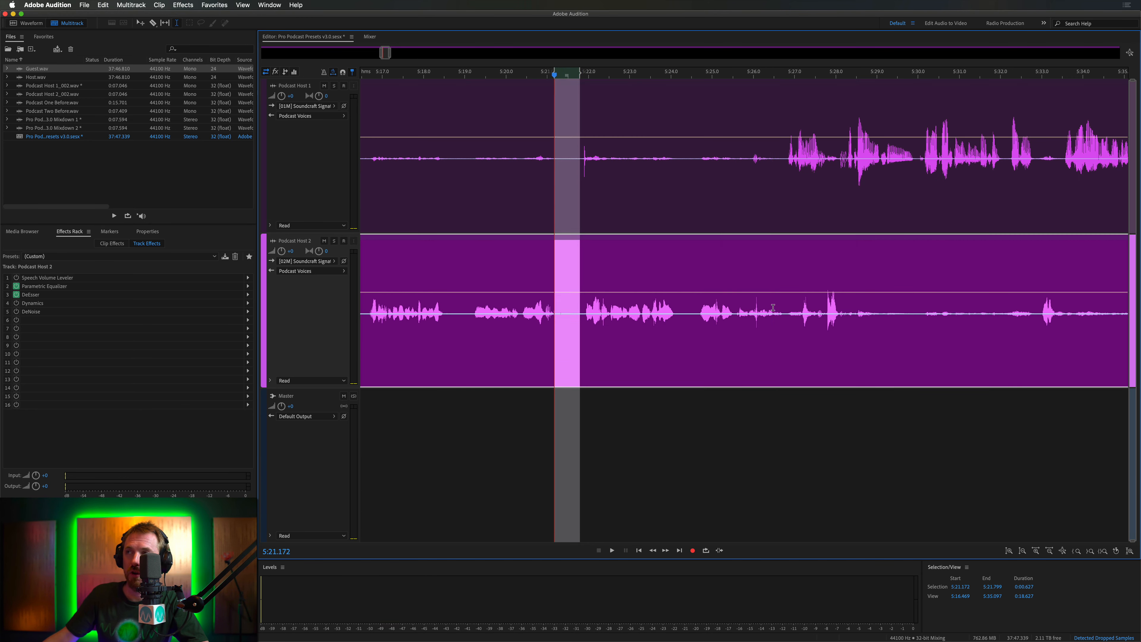
{"action": "key", "text": "space"}
{"action": "key", "text": "space"}
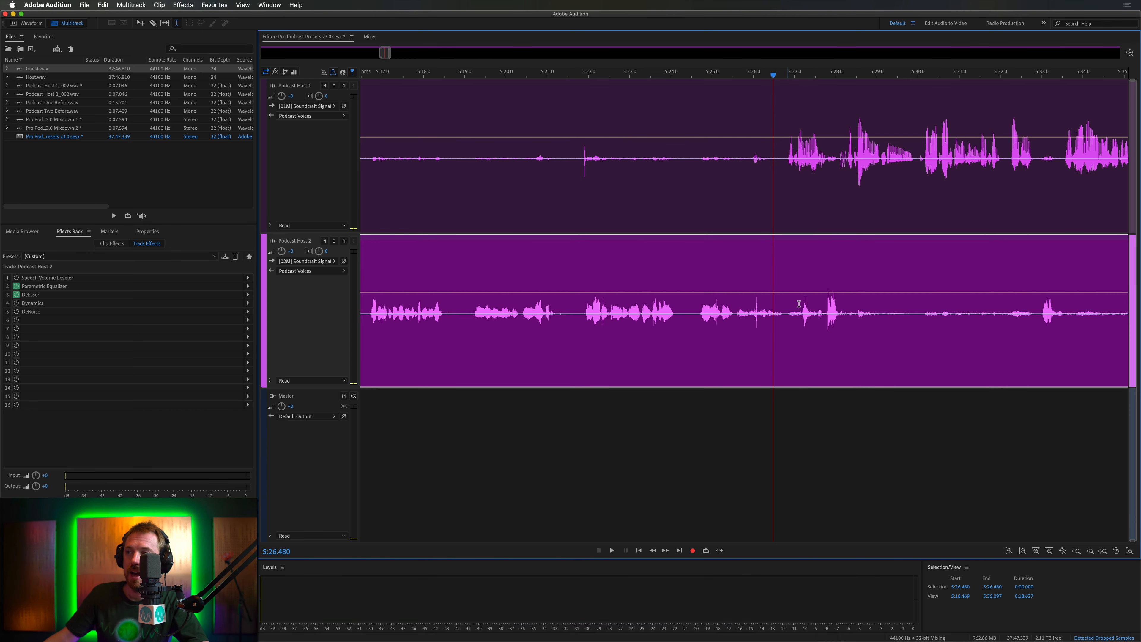
{"action": "key", "text": "space"}
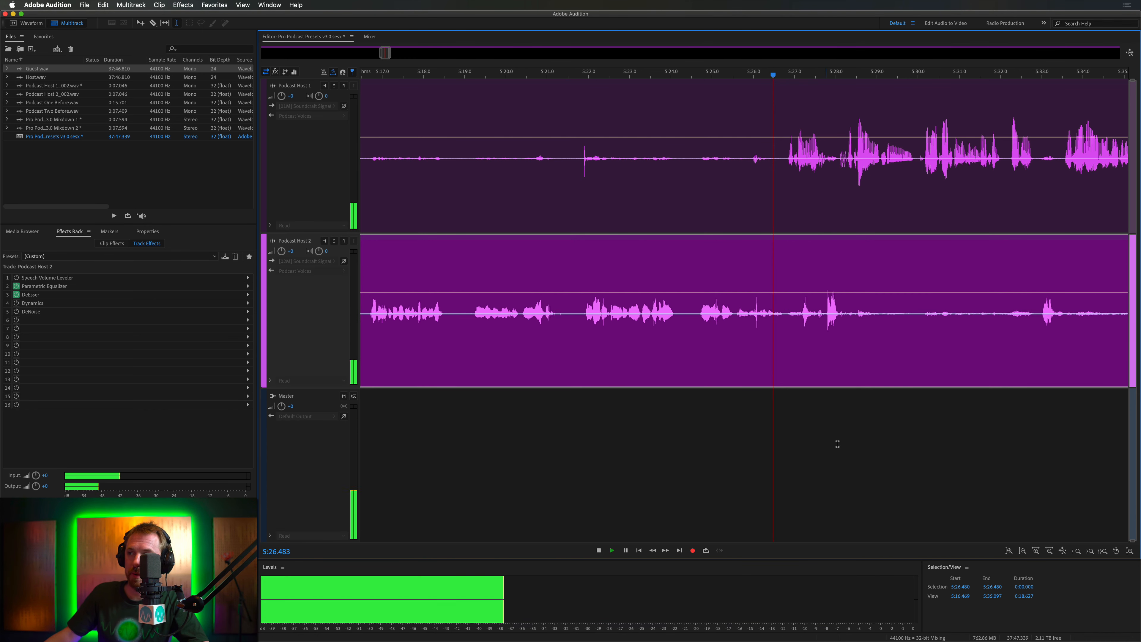
{"action": "key", "text": "space"}
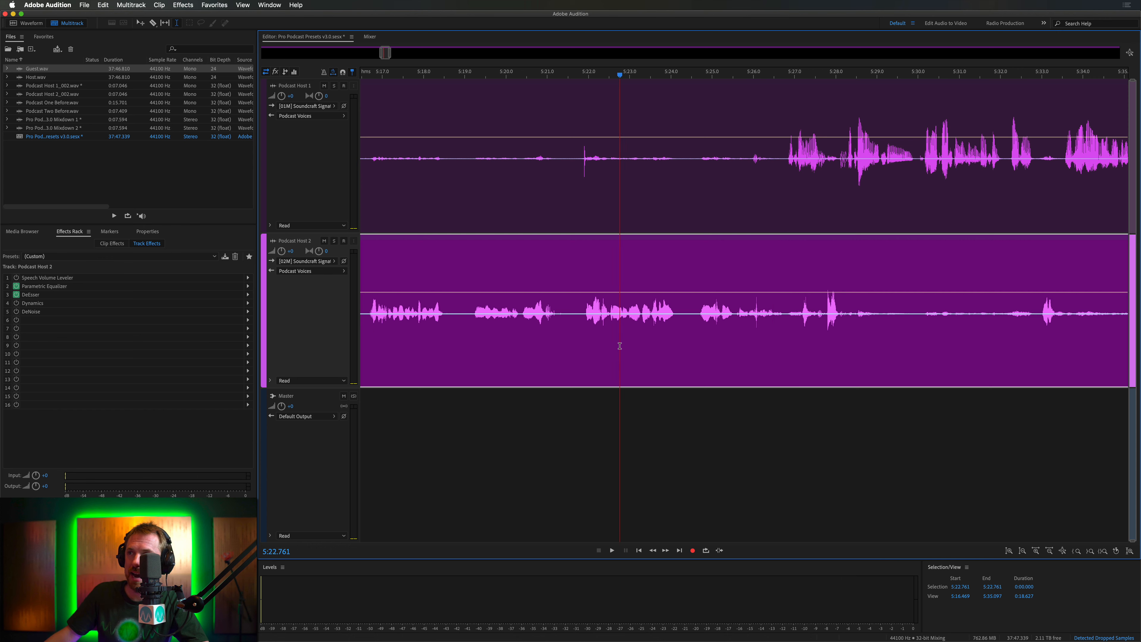
{"action": "key", "text": "space"}
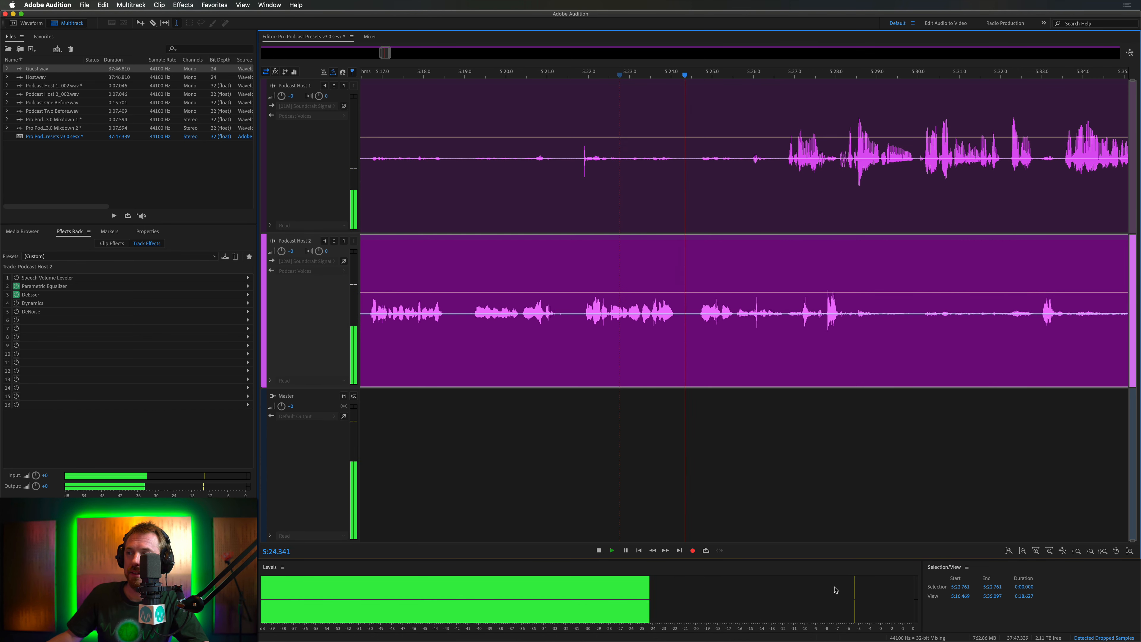
{"action": "key", "text": "space"}
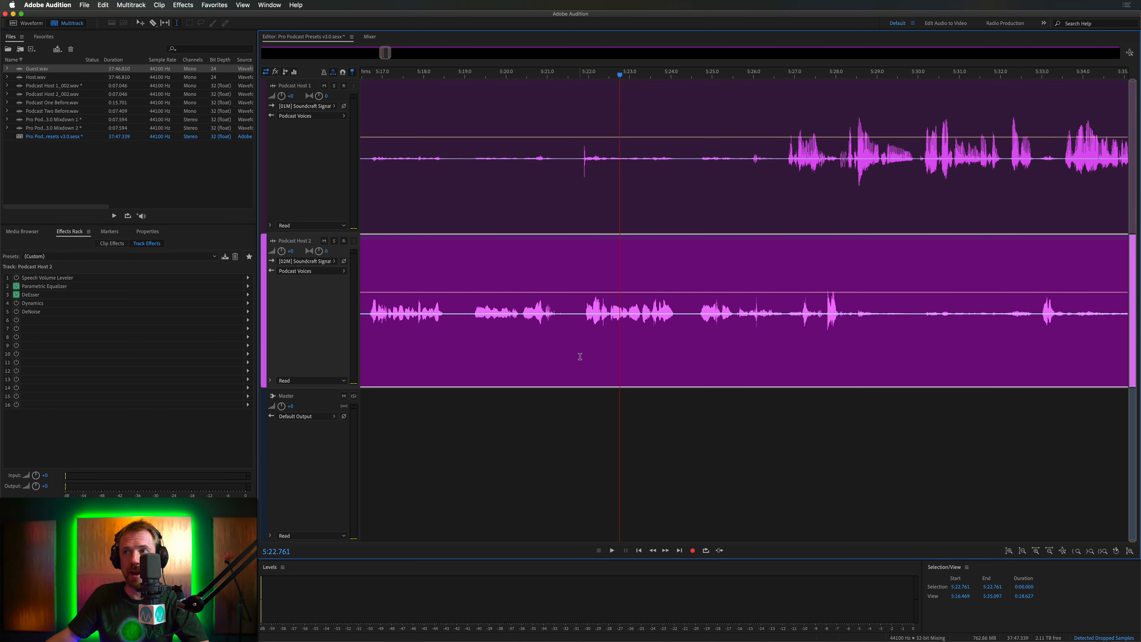
Enable the Speech Volume Leveler track effect on Podcast Host 2 and Podcast Host 1.
{"action": "left_click", "coordinate": [581, 347]}
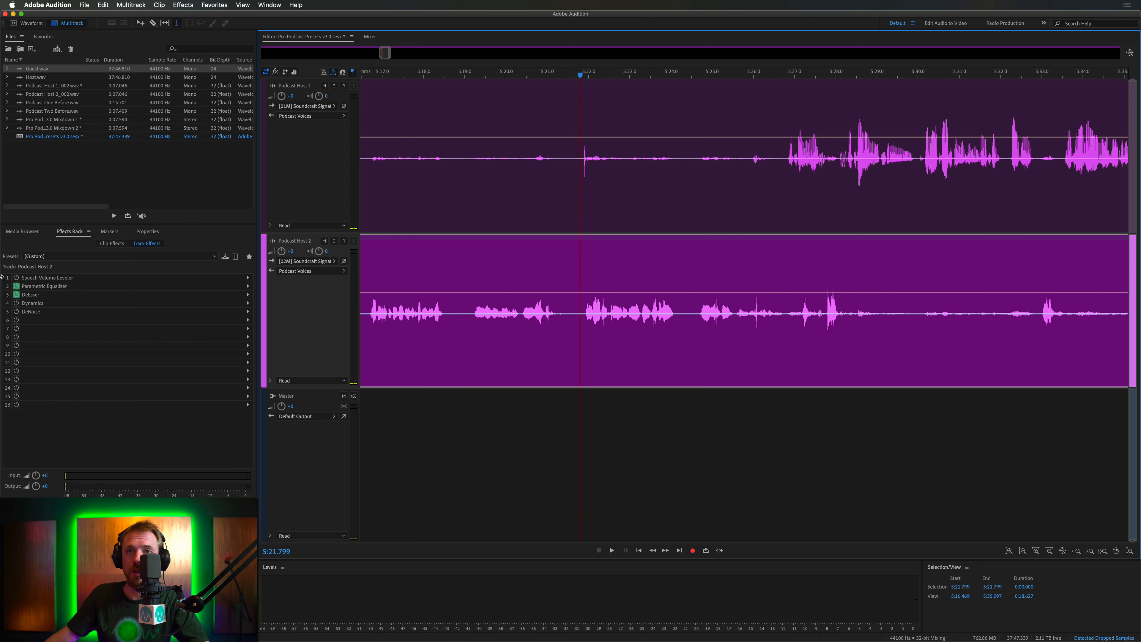
{"action": "left_click", "coordinate": [16, 278]}
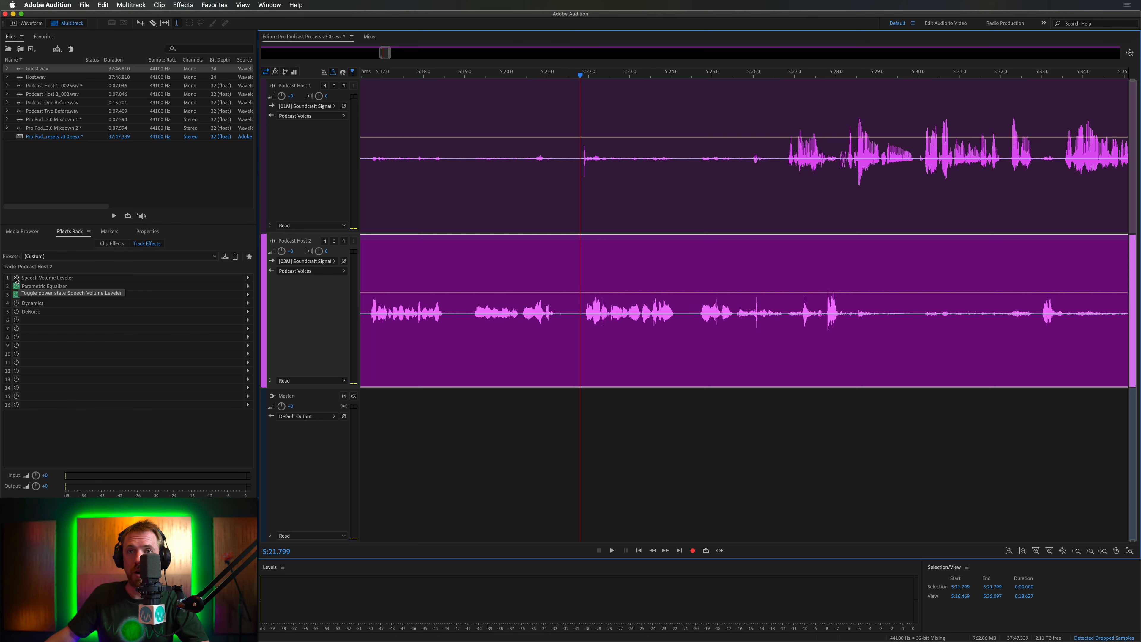
{"action": "left_click", "coordinate": [696, 203]}
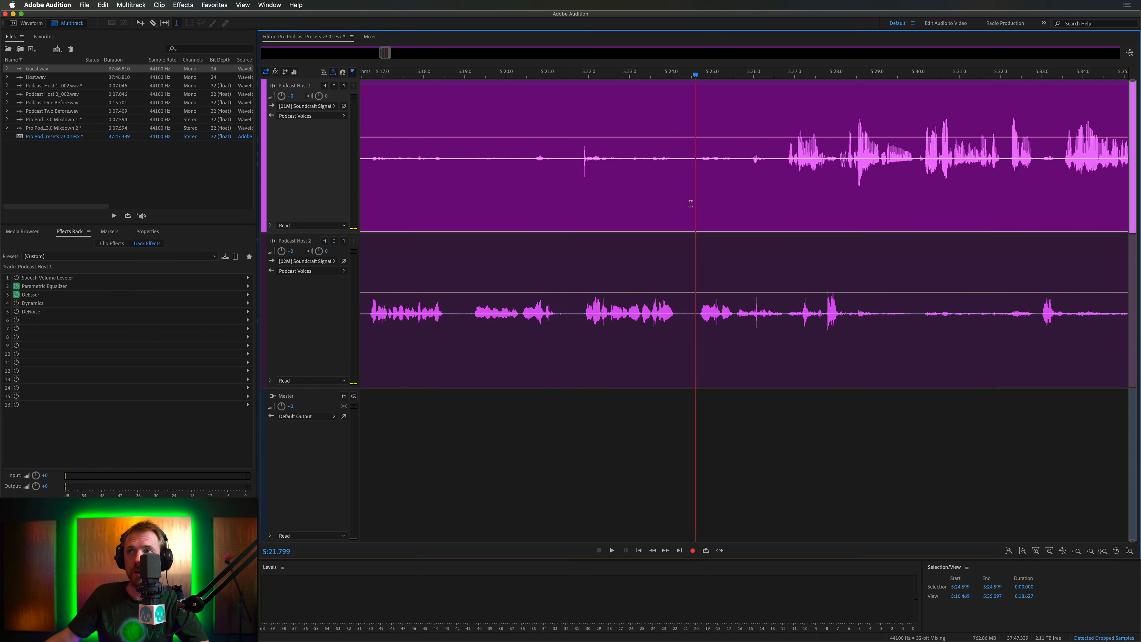
{"action": "left_click", "coordinate": [17, 278]}
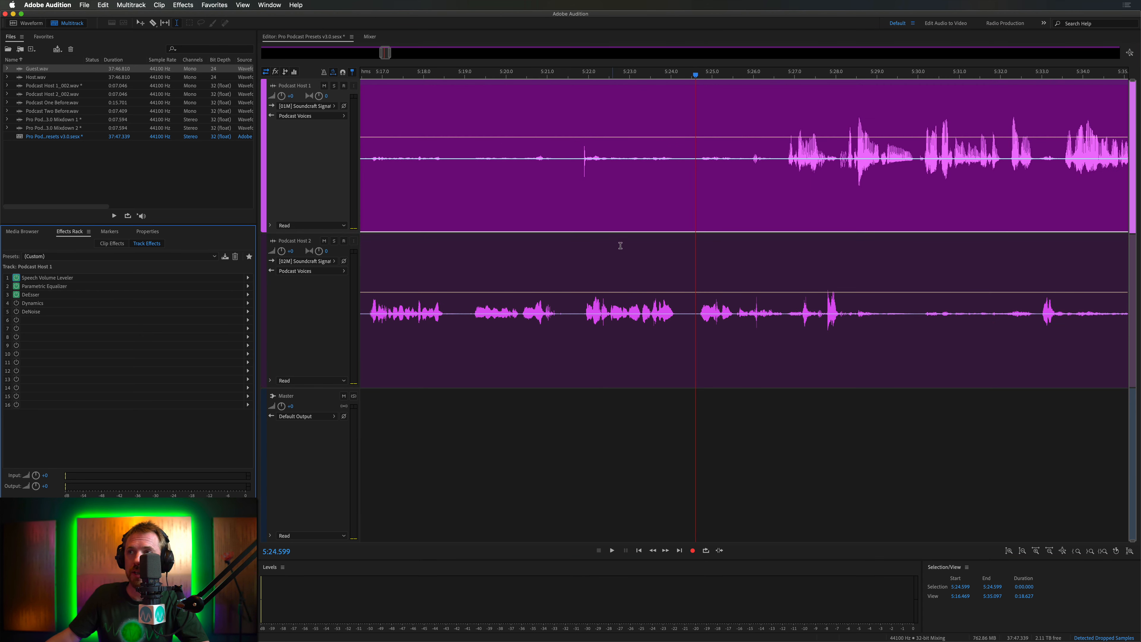
Audition the leveled guest speech from about 5:21 and the leveled host speech from about 5:26.
{"action": "left_click", "coordinate": [578, 214]}
{"action": "key", "text": "space"}
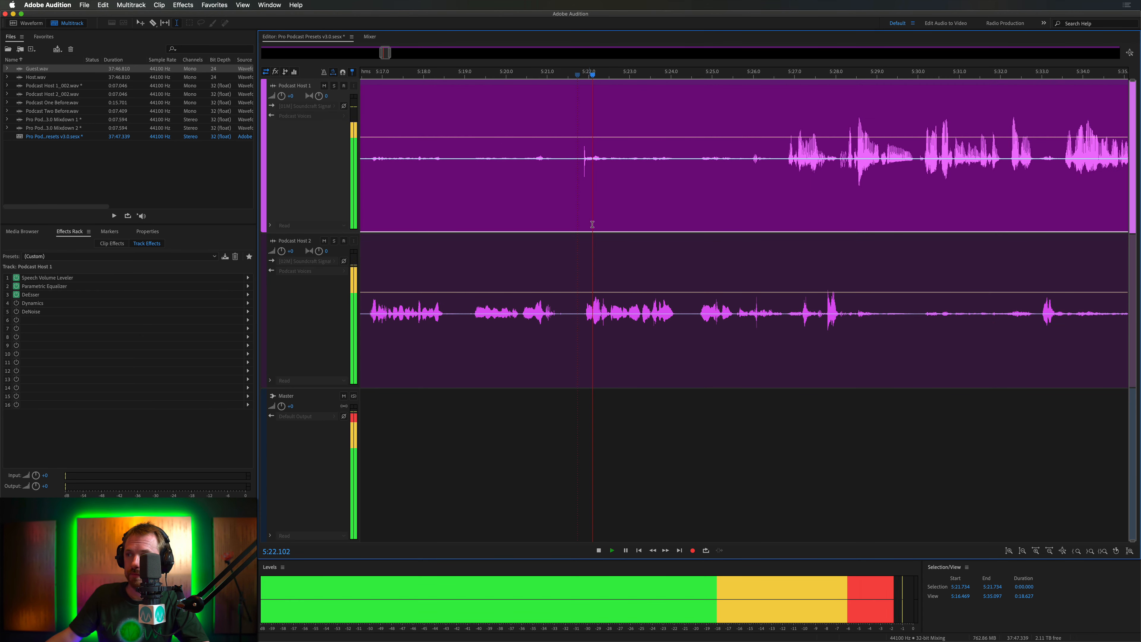
{"action": "key", "text": "space"}
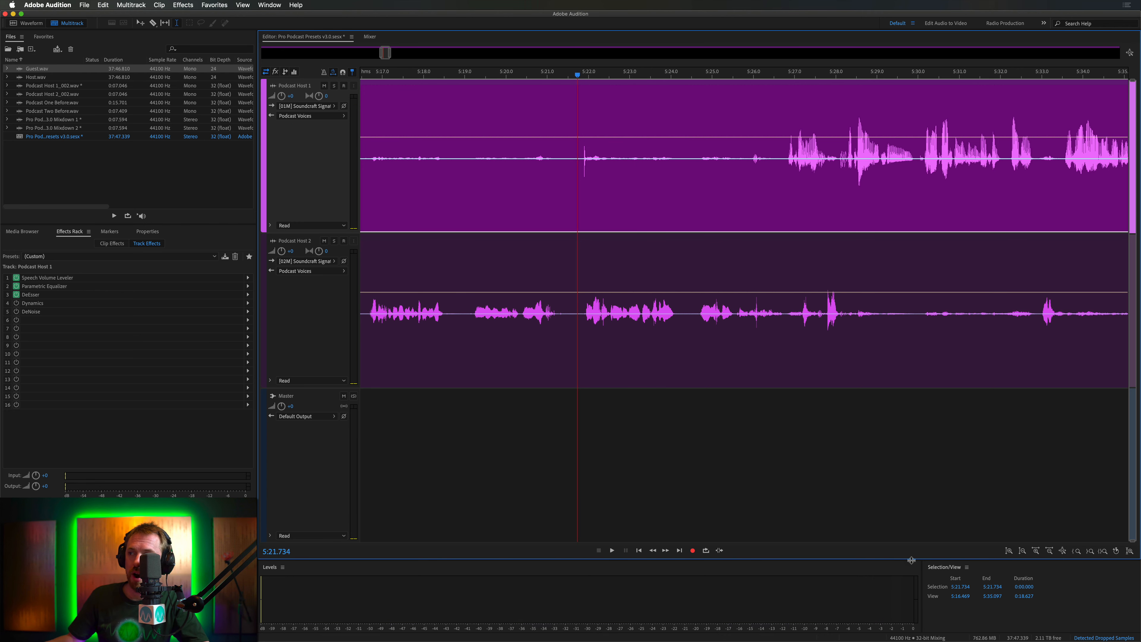
{"action": "key", "text": "space"}
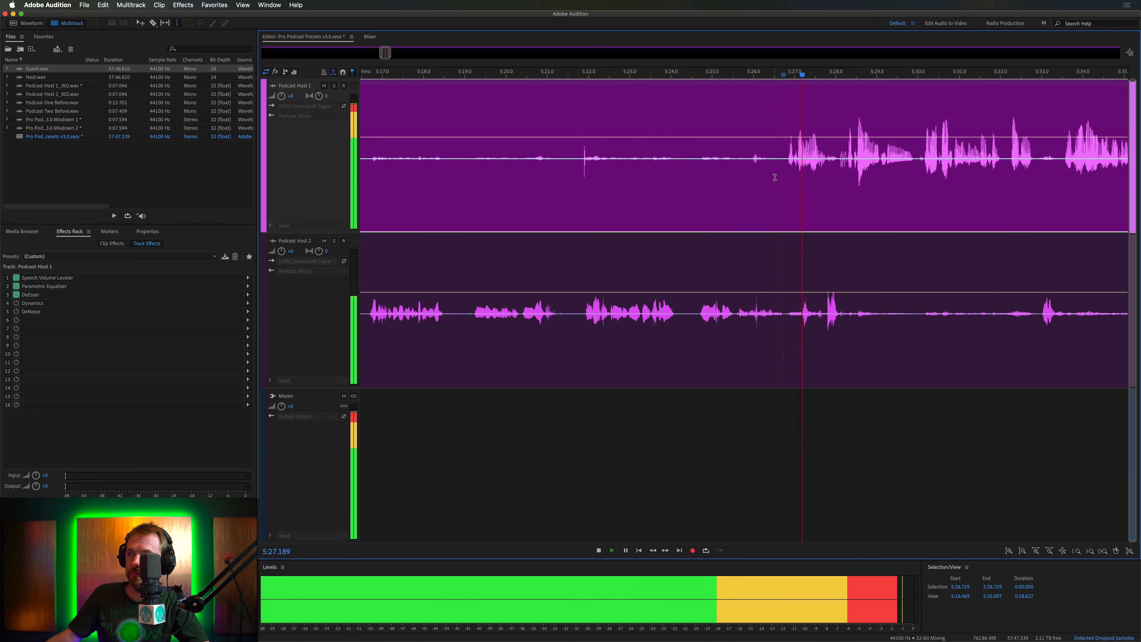
{"action": "key", "text": "space"}
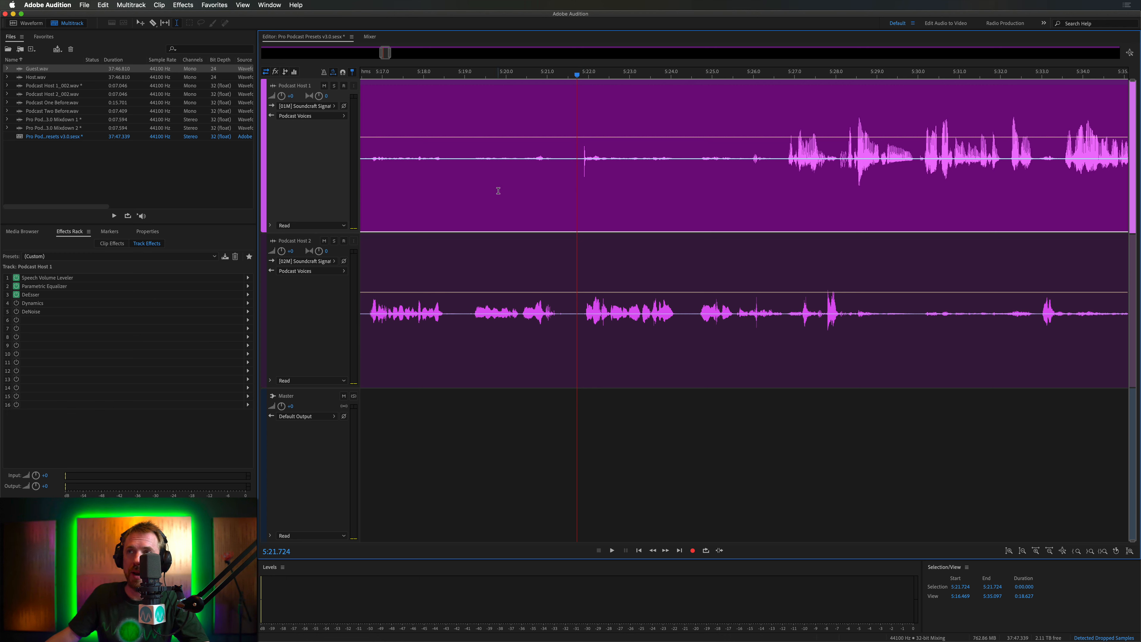
Select the roughly 0.6-second speech gap near 5:21 on Podcast Host 1 and listen to its background noise.
{"action": "left_click_drag", "start_coordinate": [553, 194], "coordinate": [579, 186]}
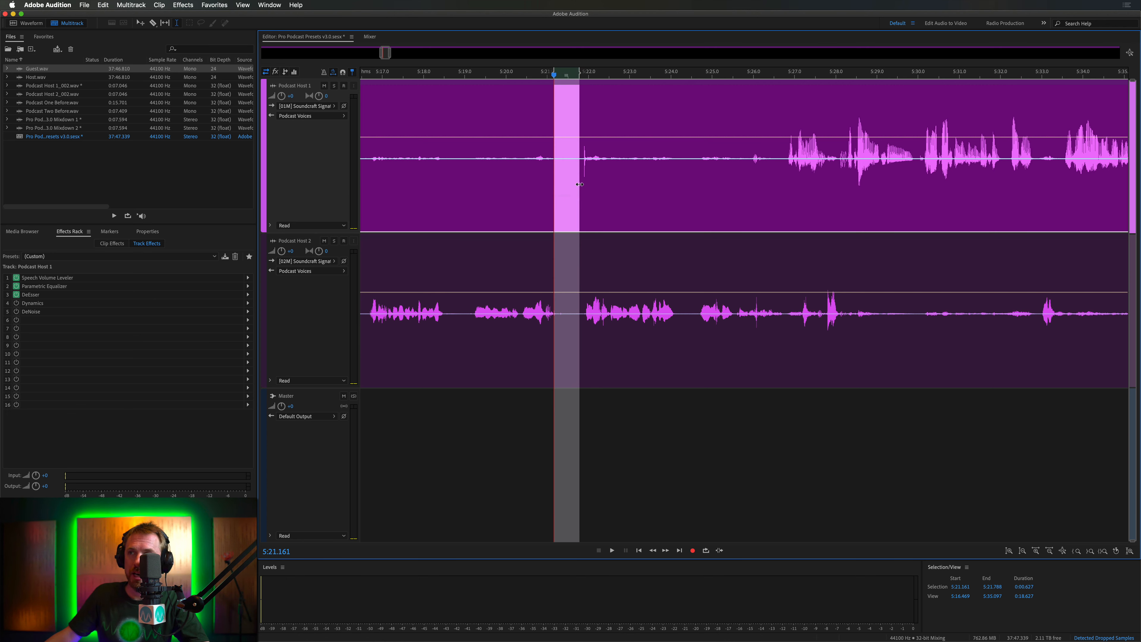
{"action": "key", "text": "space"}
{"action": "key", "text": "space"}
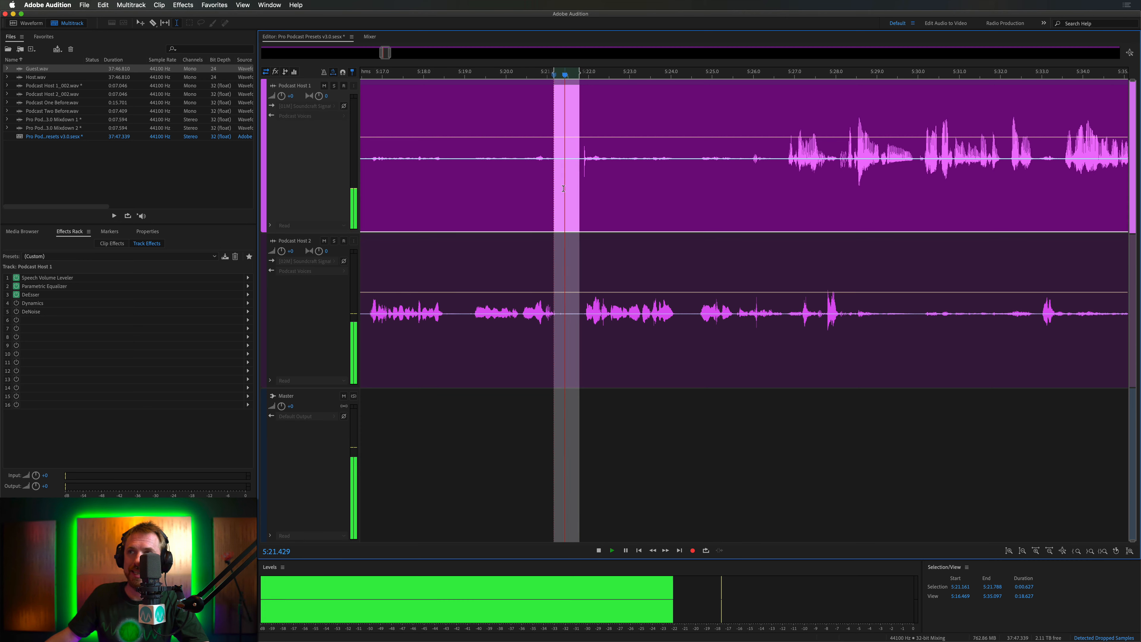
{"action": "left_click", "coordinate": [559, 187]}
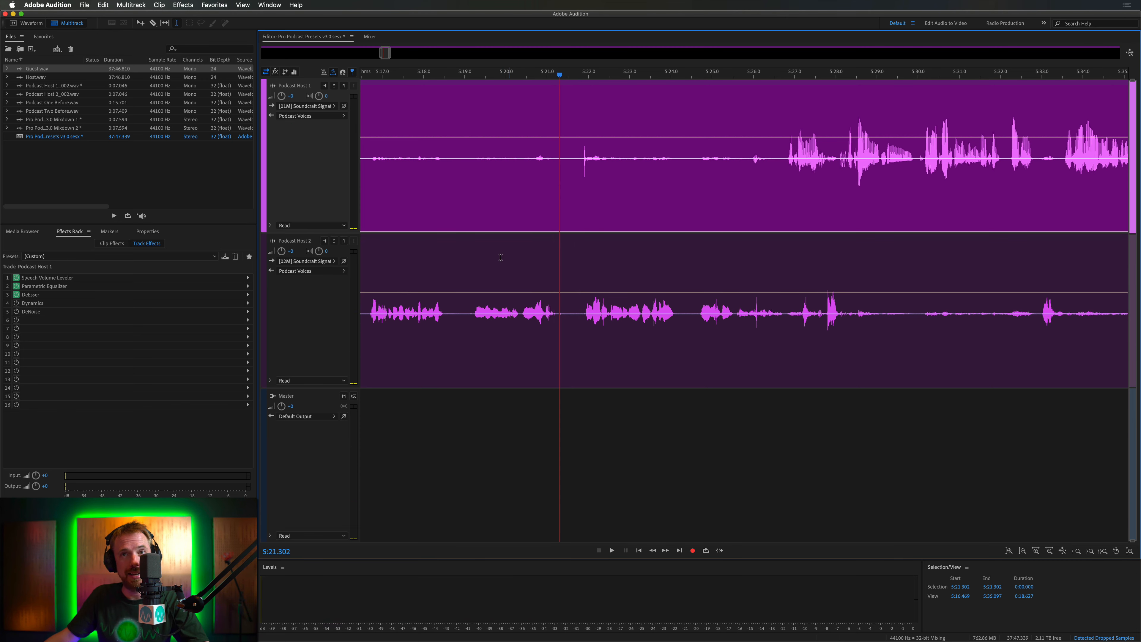
Enable the Dynamics and DeNoise track effects on both Podcast Host 1 and Podcast Host 2.
{"action": "left_click", "coordinate": [16, 303]}
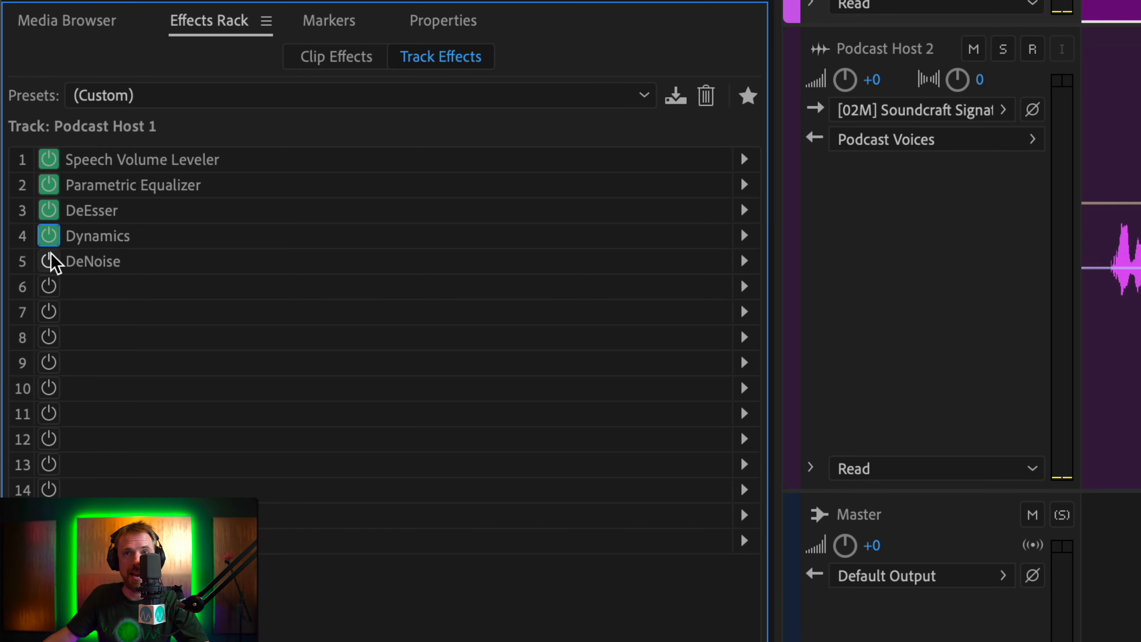
{"action": "left_click", "coordinate": [49, 258]}
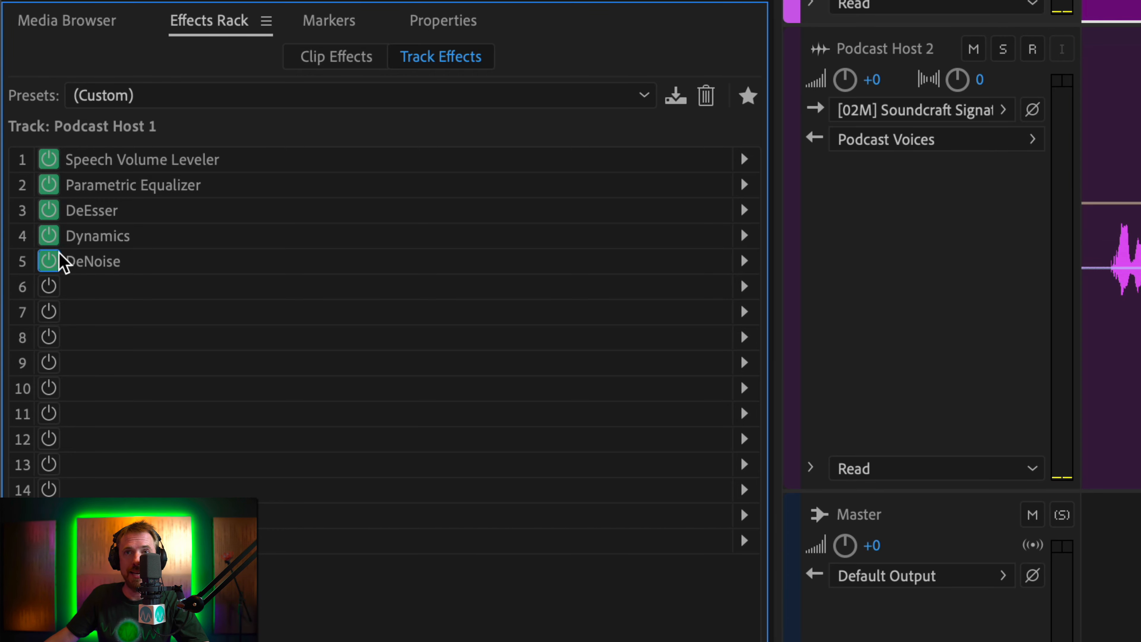
{"action": "left_click", "coordinate": [560, 331]}
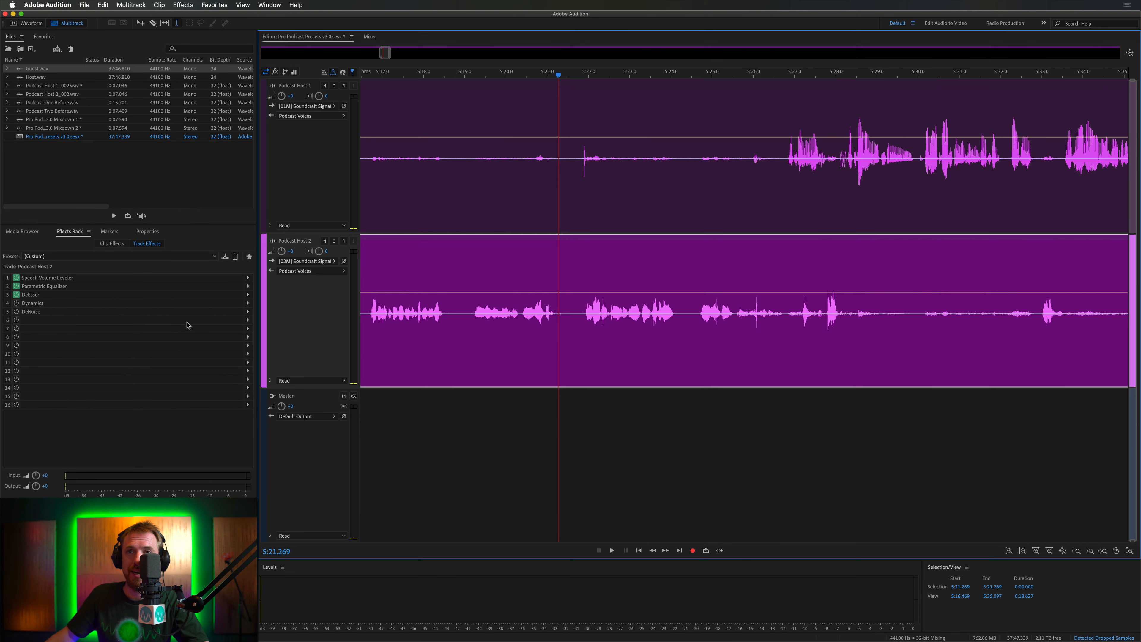
{"action": "left_click", "coordinate": [16, 312]}
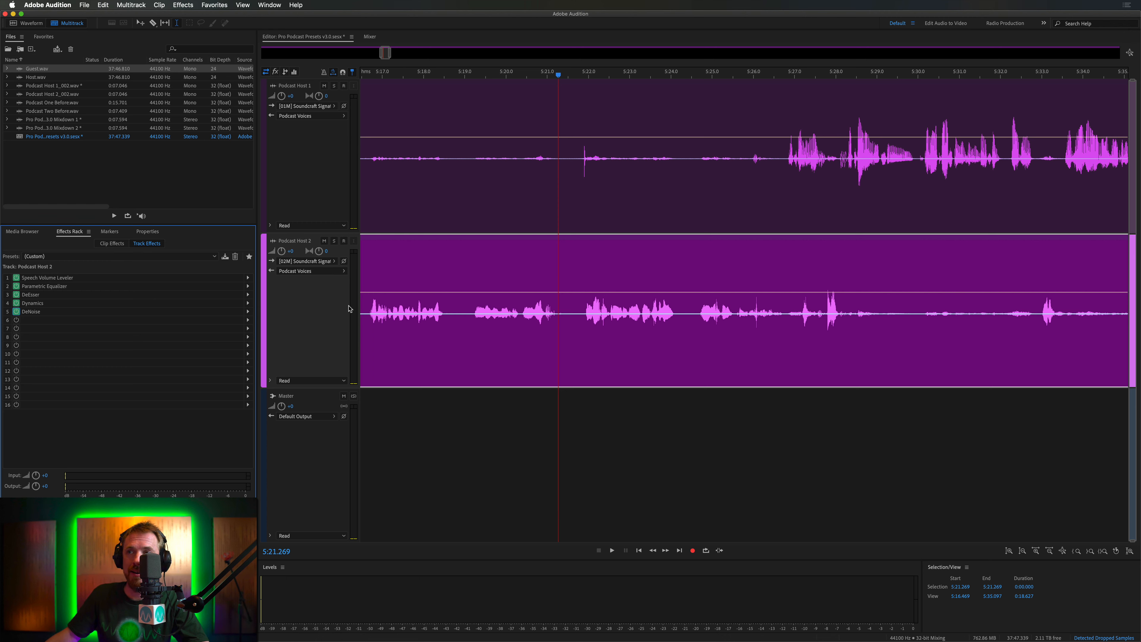
Audition the fully processed guest speech and quiet gap near 5:21, plus the host speech from about 5:26.
{"action": "key", "text": "space"}
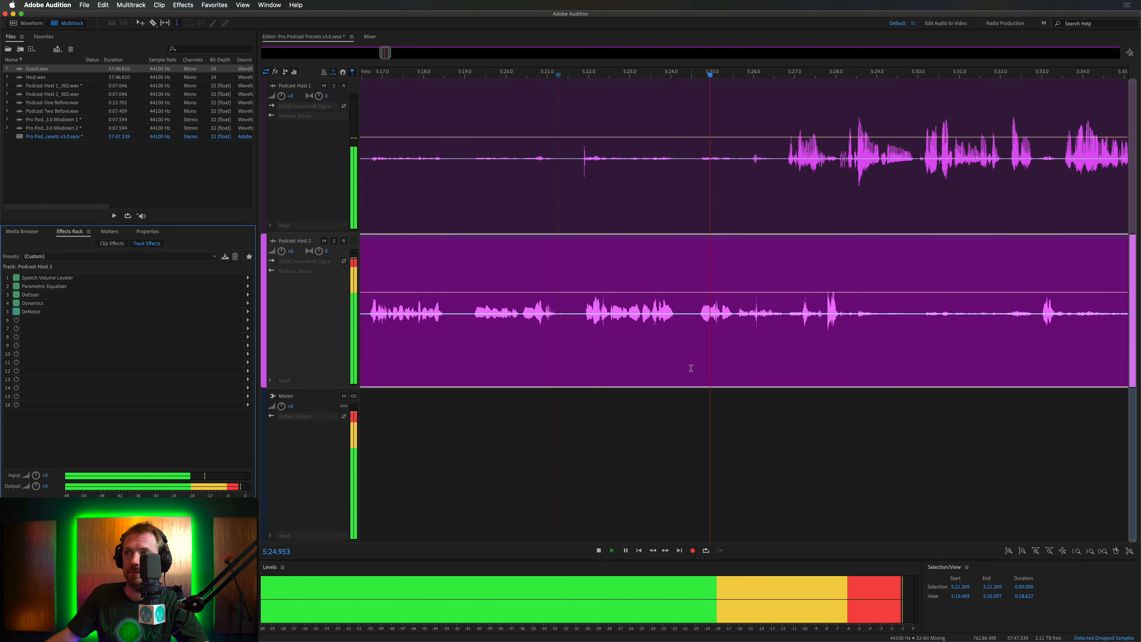
{"action": "key", "text": "space"}
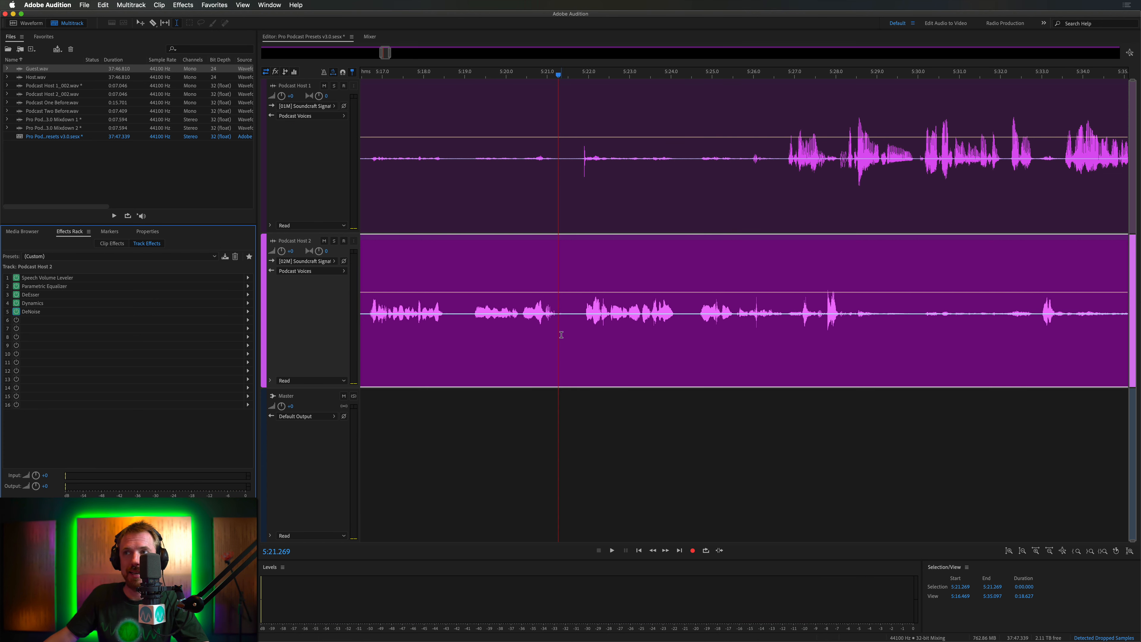
{"action": "left_click_drag", "start_coordinate": [561, 335], "coordinate": [575, 336]}
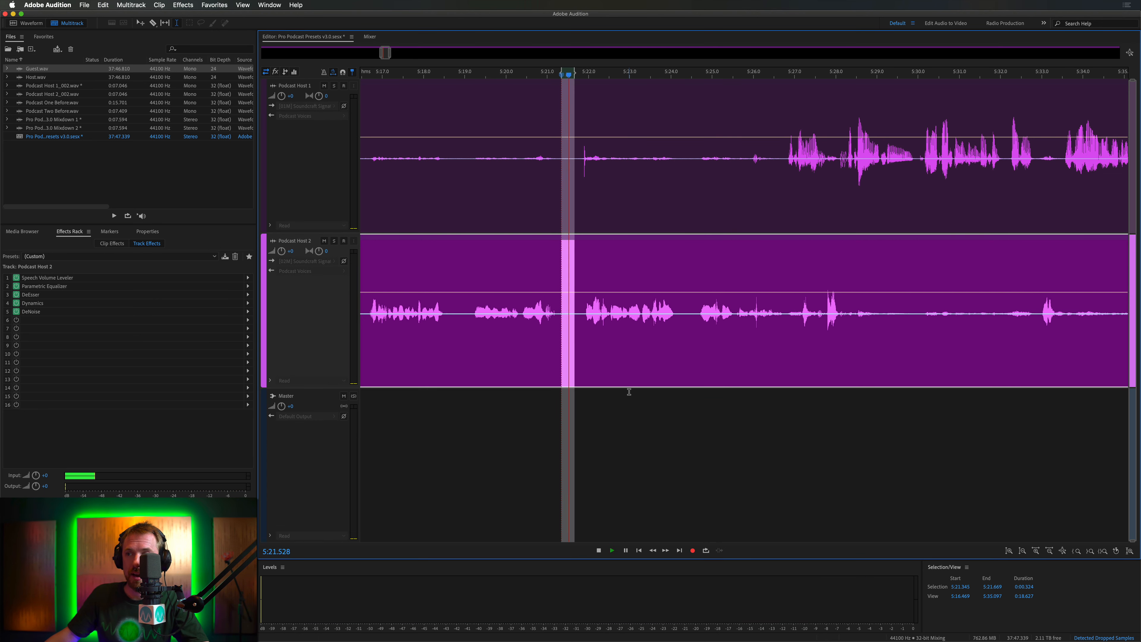
{"action": "left_click", "coordinate": [779, 205]}
{"action": "key", "text": "space"}
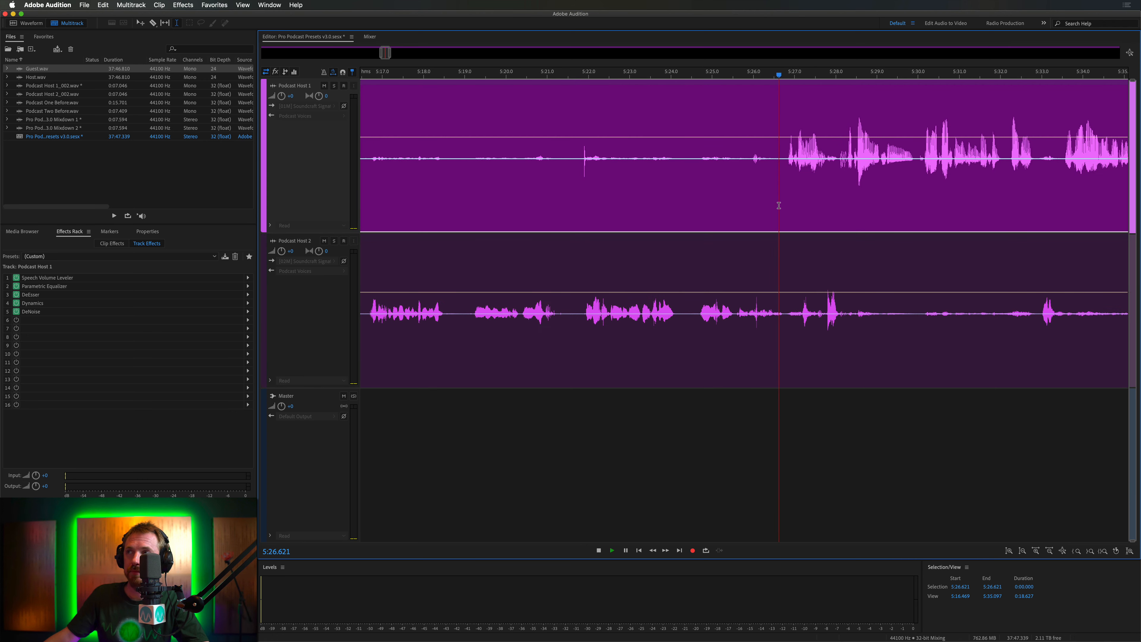
{"action": "key", "text": "space"}
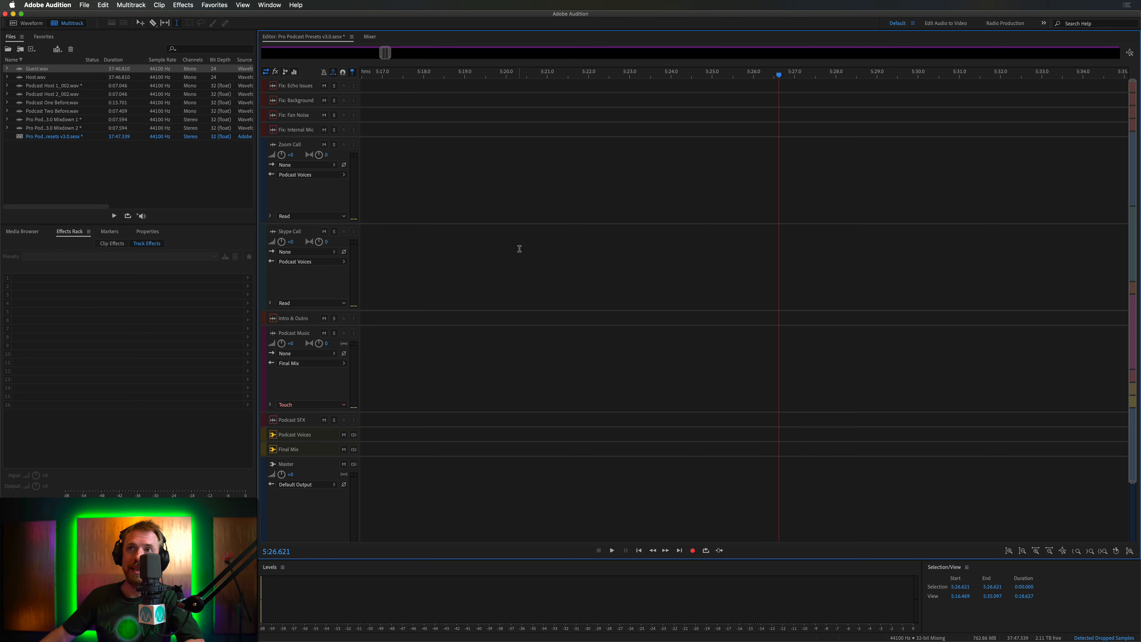
Examine the Fix: Echo Issues and Fix: Background repair tracks in the session.
{"action": "left_click", "coordinate": [367, 88]}
{"action": "left_click", "coordinate": [379, 101]}
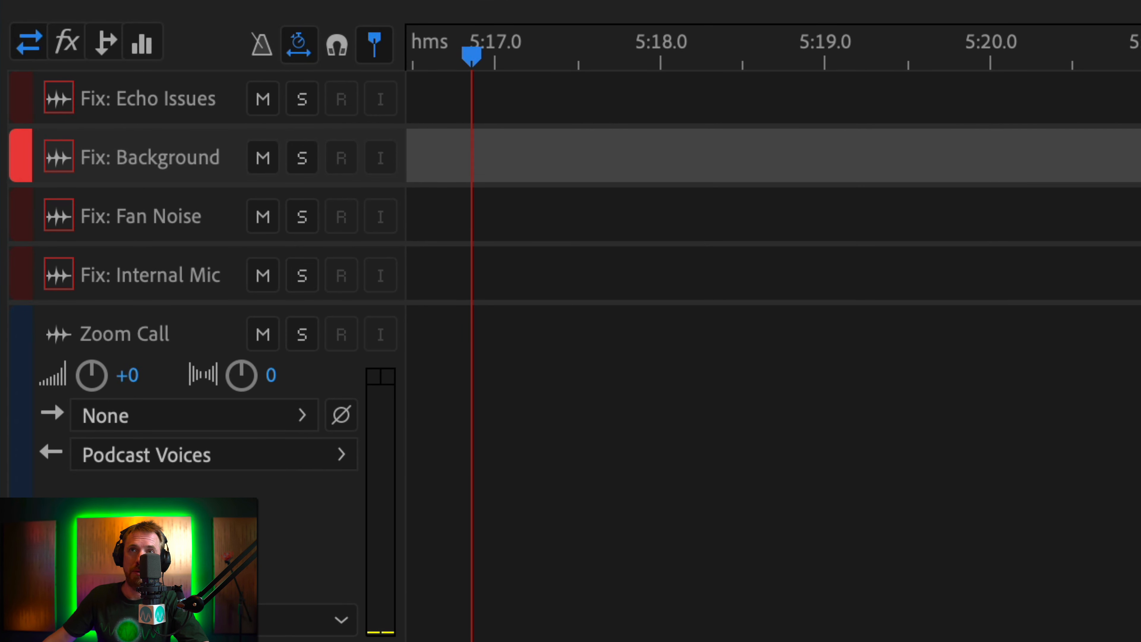
{"action": "left_click_drag", "start_coordinate": [254, 235], "coordinate": [543, 209]}
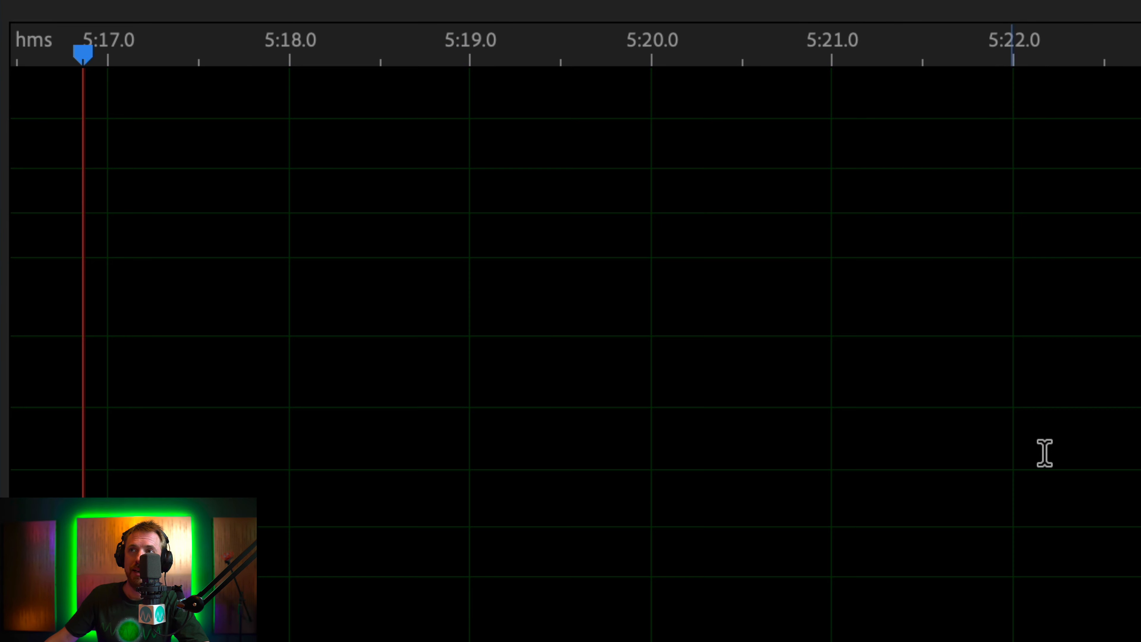
Select the roughly 1.8-second quiet gap near 5:21 in Guest.wav and hear it there and on the expanded Fix: Fan Noise track.
{"action": "left_click_drag", "start_coordinate": [468, 280], "coordinate": [552, 277]}
{"action": "key", "text": "space"}
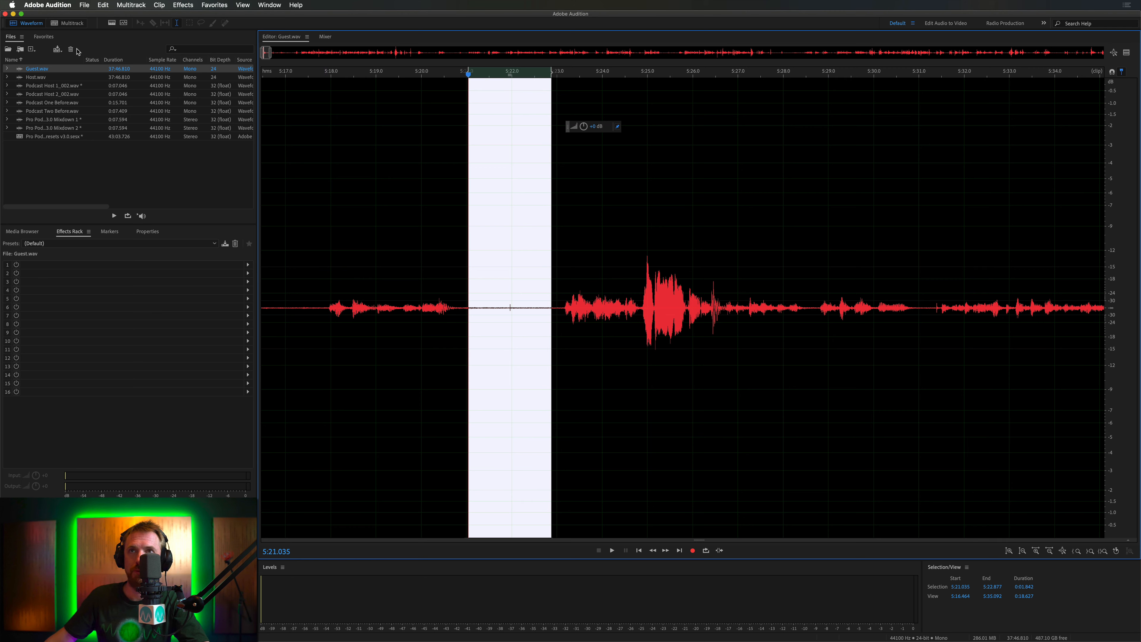
{"action": "left_click", "coordinate": [67, 23]}
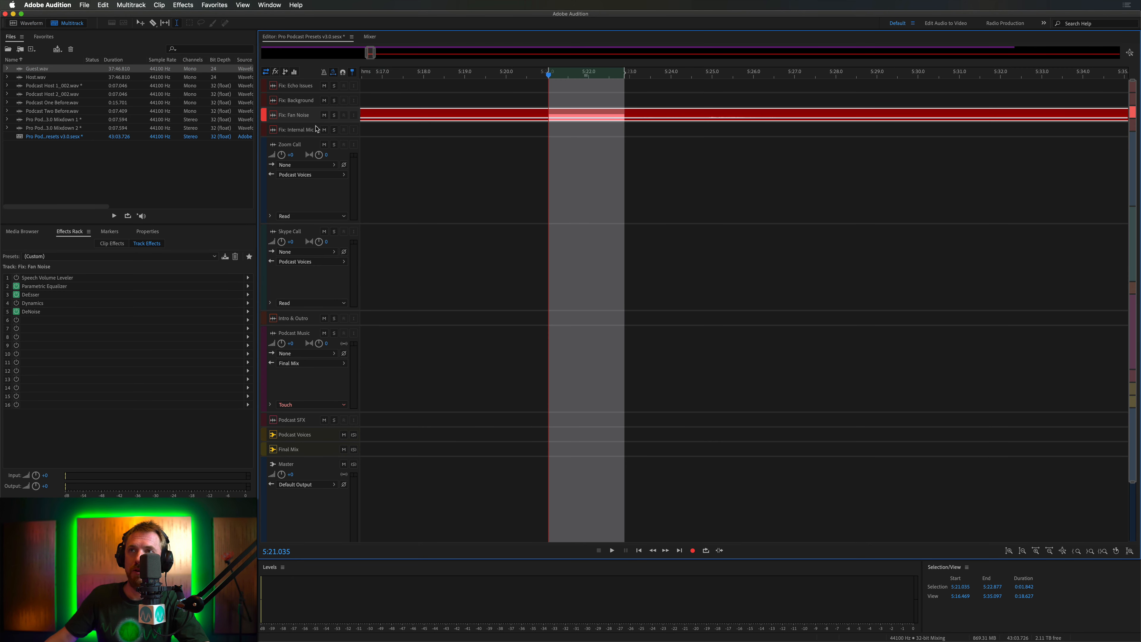
{"action": "left_click", "coordinate": [276, 115]}
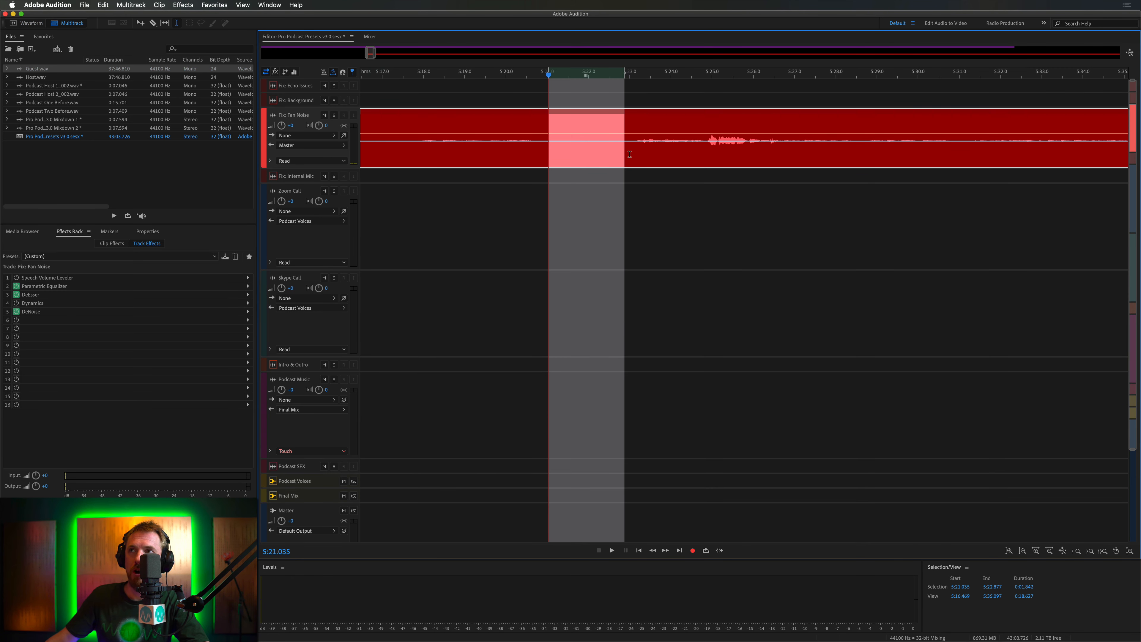
{"action": "key", "text": "space"}
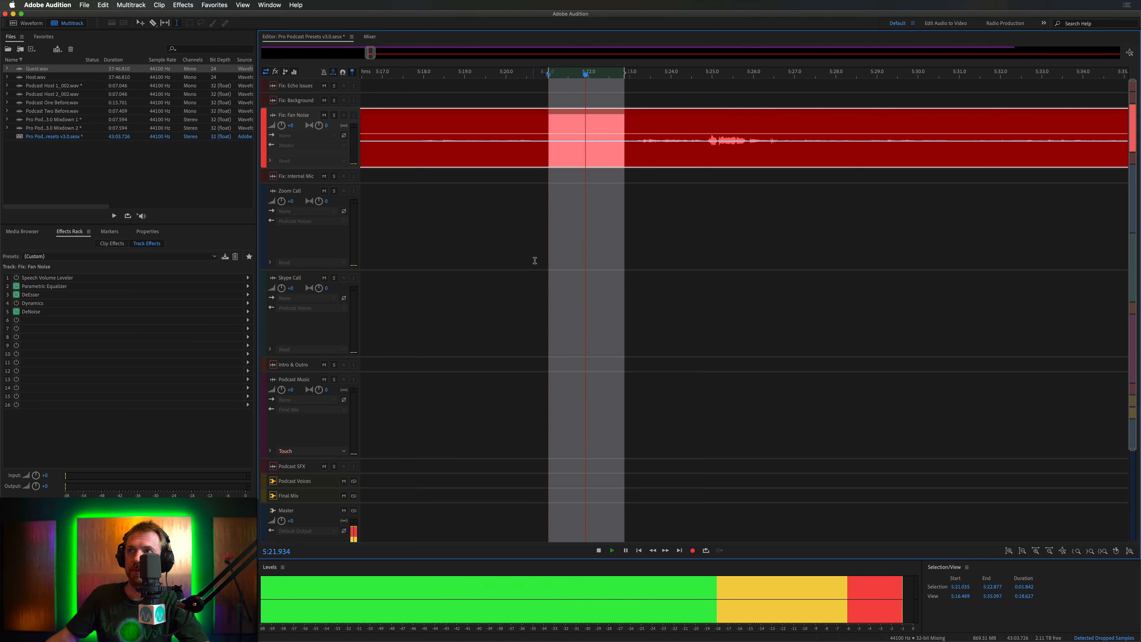
Audition the guest speech on the Fix: Fan Noise track from about 5:28, 6:50 and 6:57.
{"action": "scroll", "coordinate": [481, 72], "scroll_direction": "down", "scroll_amount": 5}
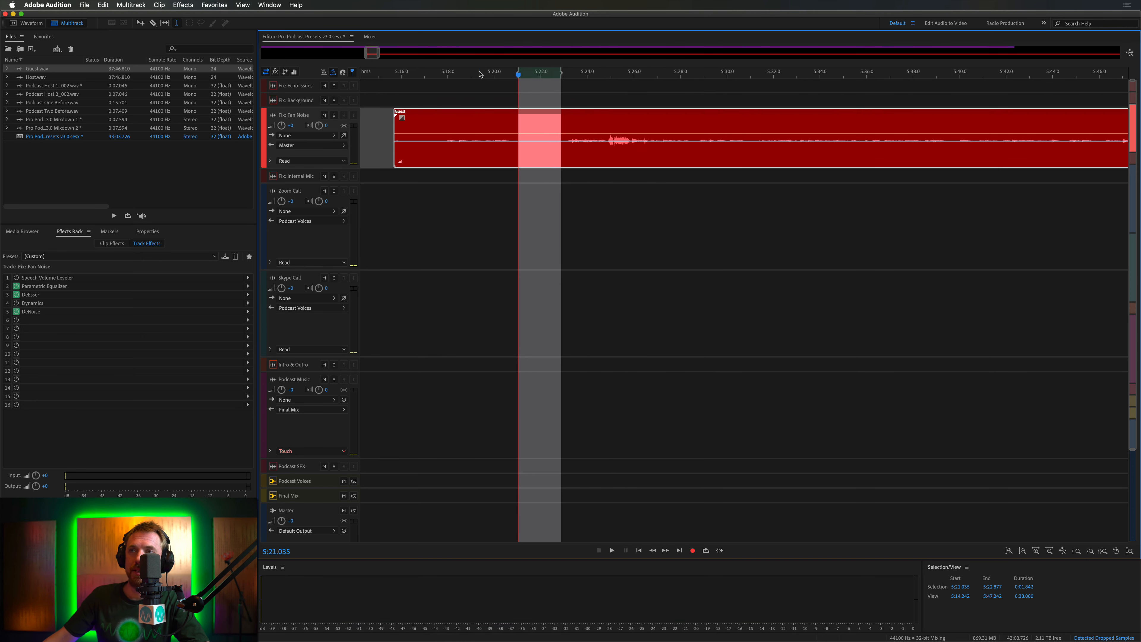
{"action": "left_click", "coordinate": [549, 73]}
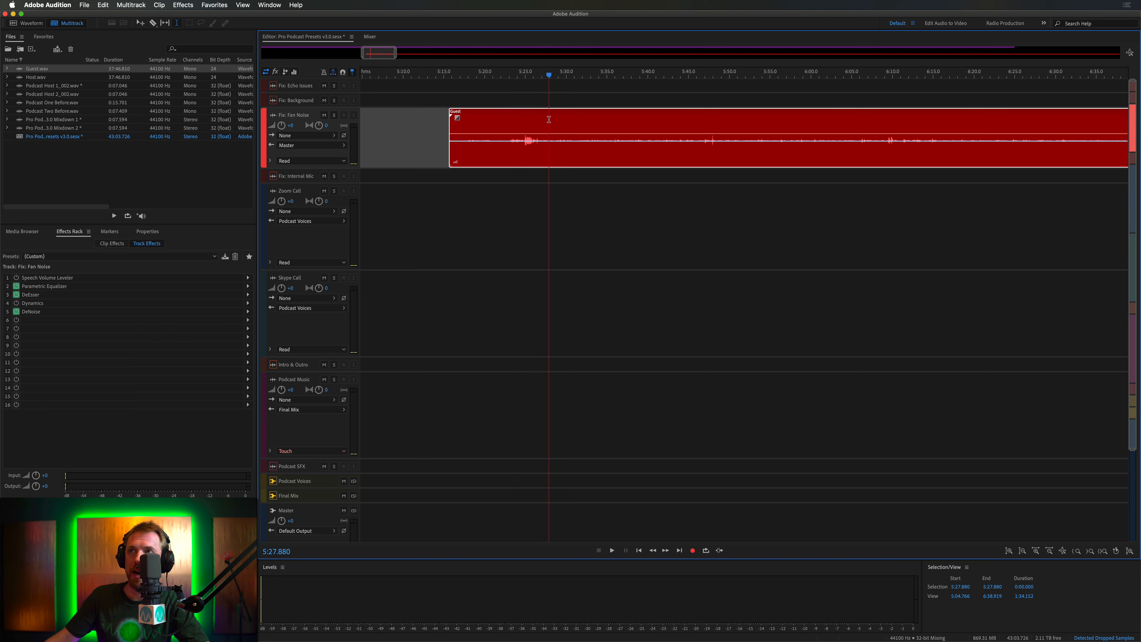
{"action": "key", "text": "space"}
{"action": "key", "text": "space"}
{"action": "scroll", "coordinate": [629, 69], "scroll_direction": "down", "scroll_amount": 5}
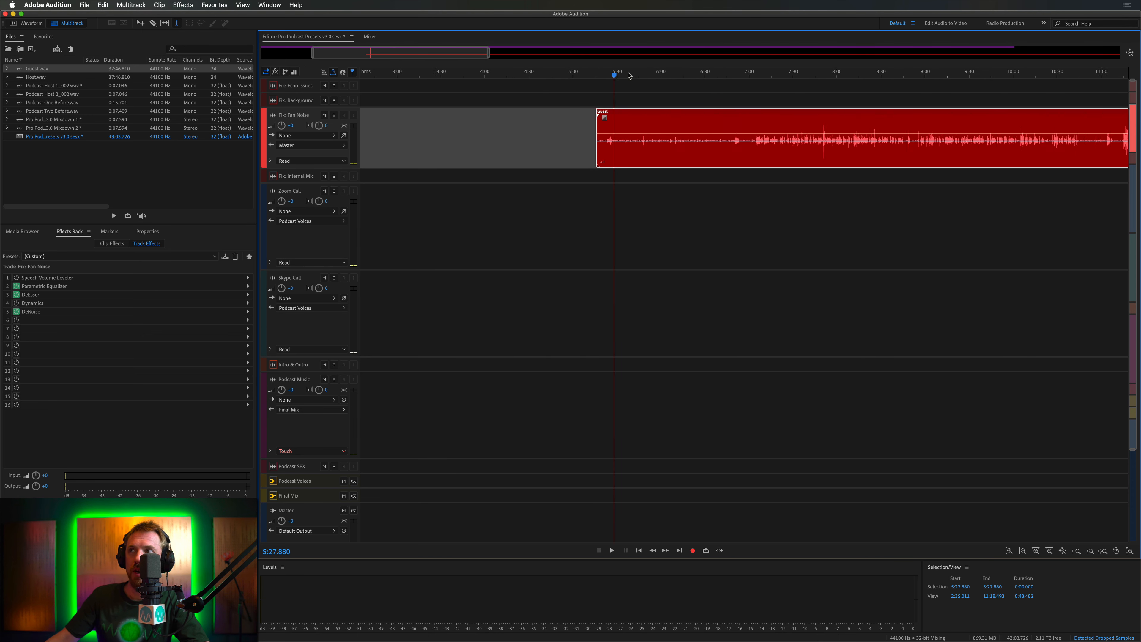
{"action": "key", "text": "space"}
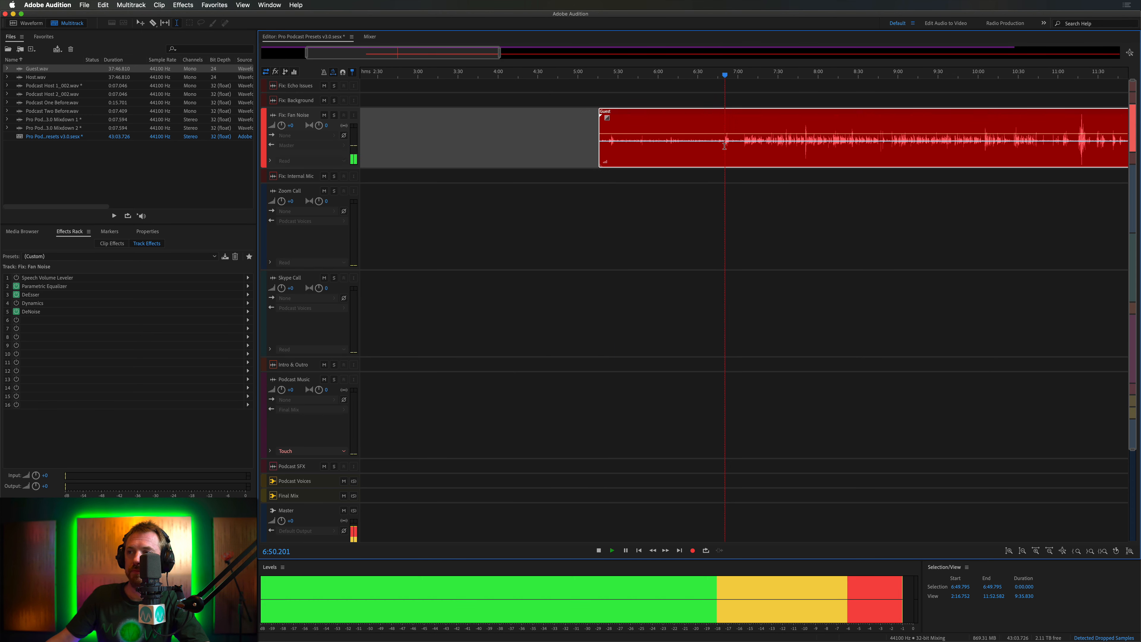
{"action": "key", "text": "space"}
{"action": "left_click", "coordinate": [735, 146]}
{"action": "key", "text": "space"}
{"action": "key", "text": "space"}
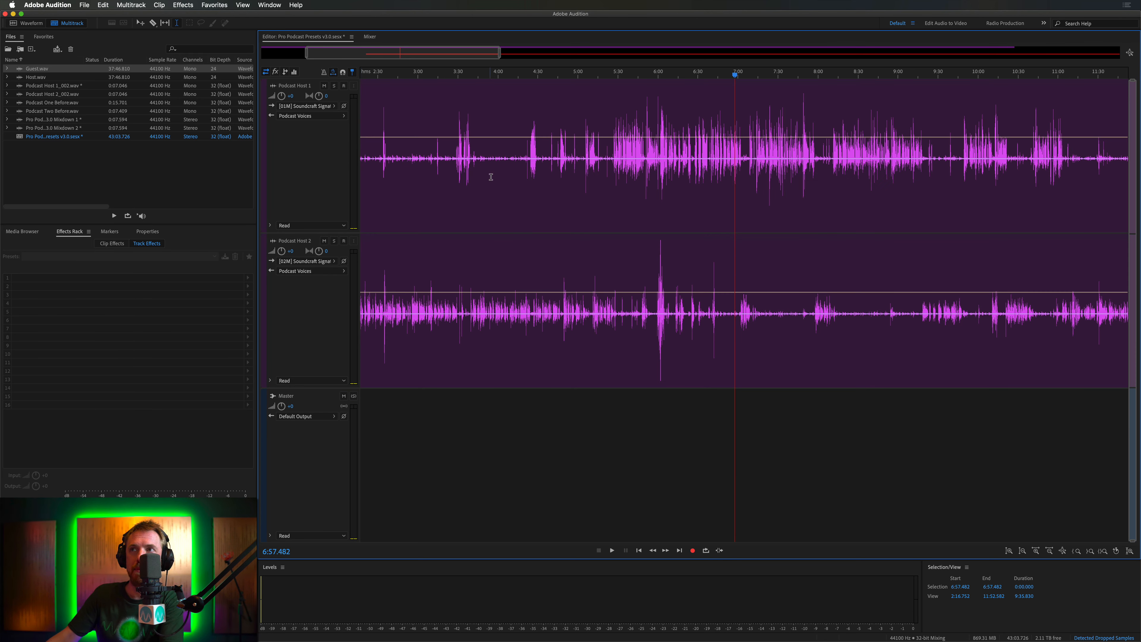
Move the Guest clip from Fix: Fan Noise to the Fix: Background track and expand that track.
{"action": "left_click", "coordinate": [491, 173]}
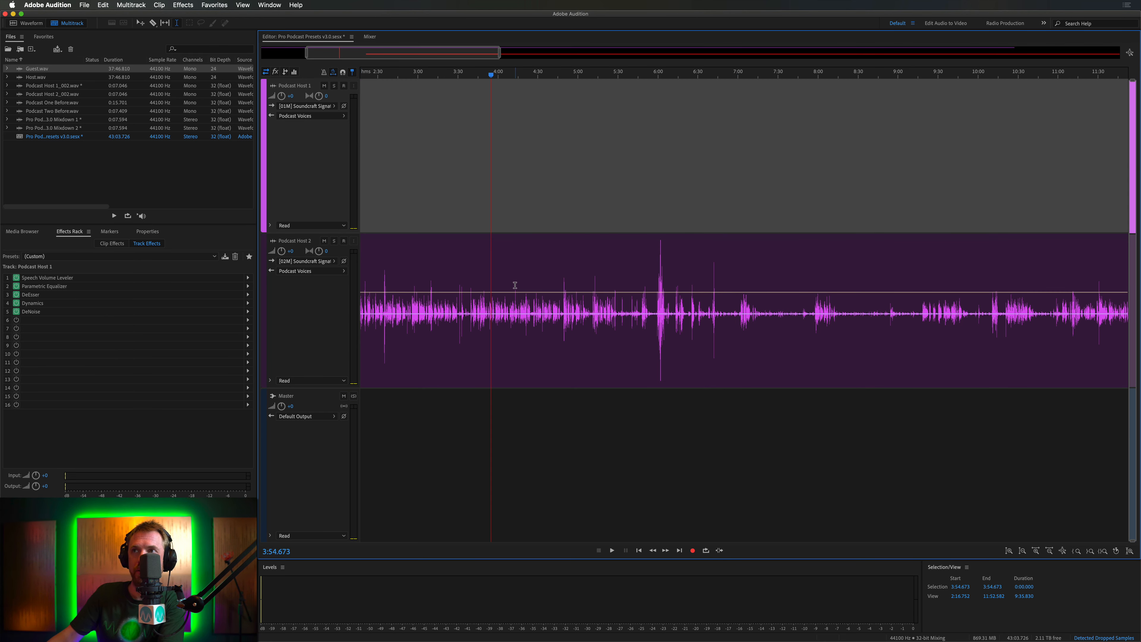
{"action": "left_click", "coordinate": [515, 285]}
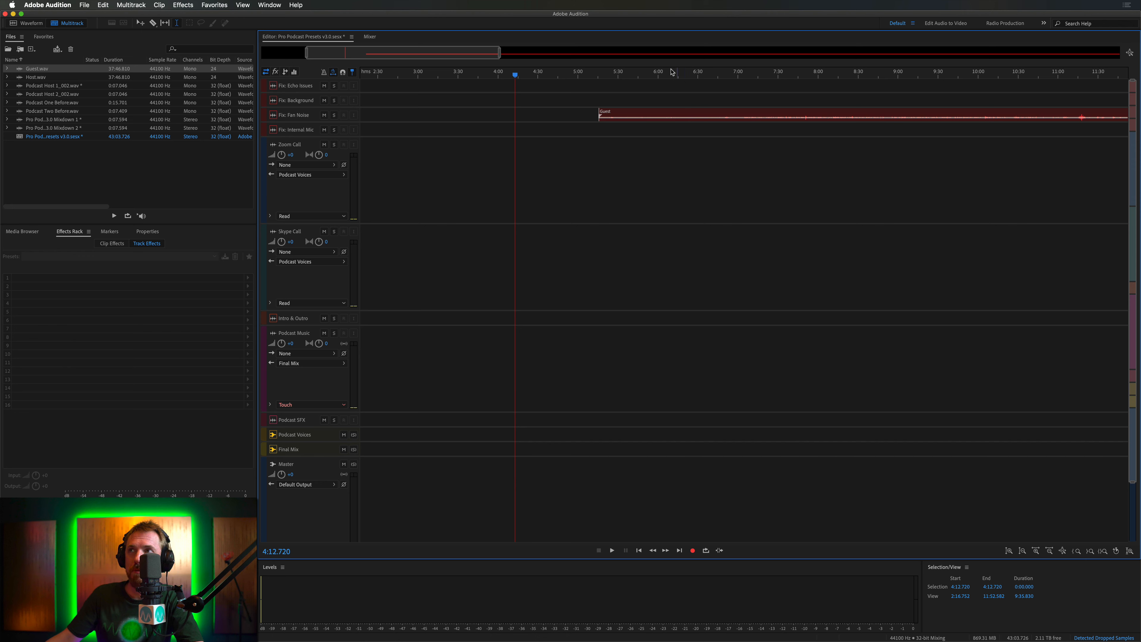
{"action": "left_click", "coordinate": [686, 80]}
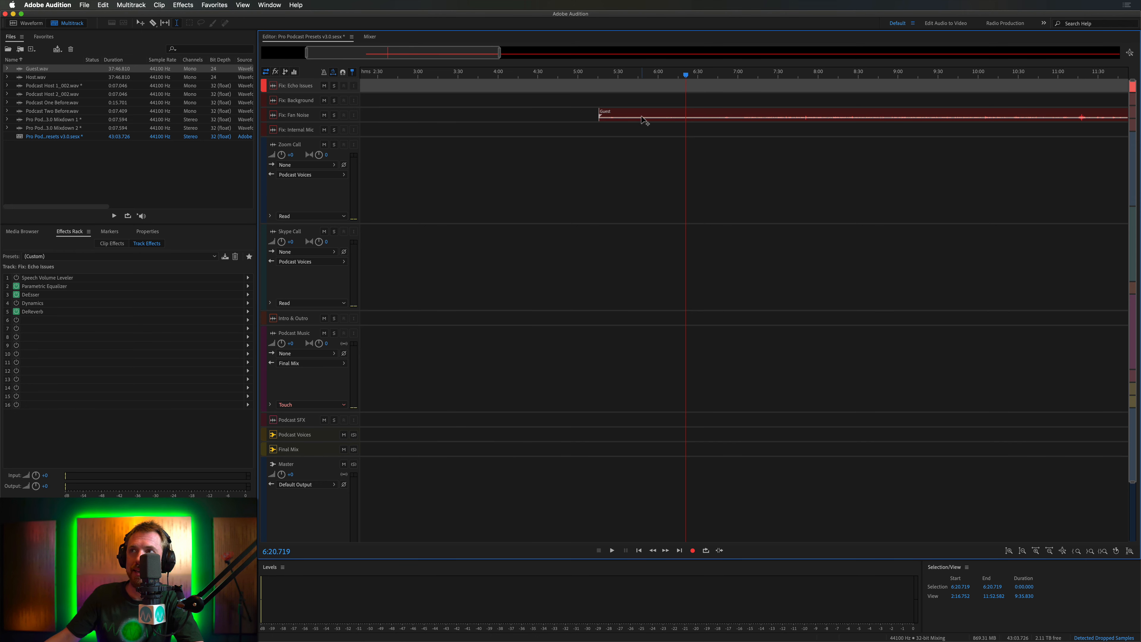
{"action": "left_click_drag", "start_coordinate": [643, 120], "coordinate": [629, 105]}
{"action": "double_click", "coordinate": [272, 100]}
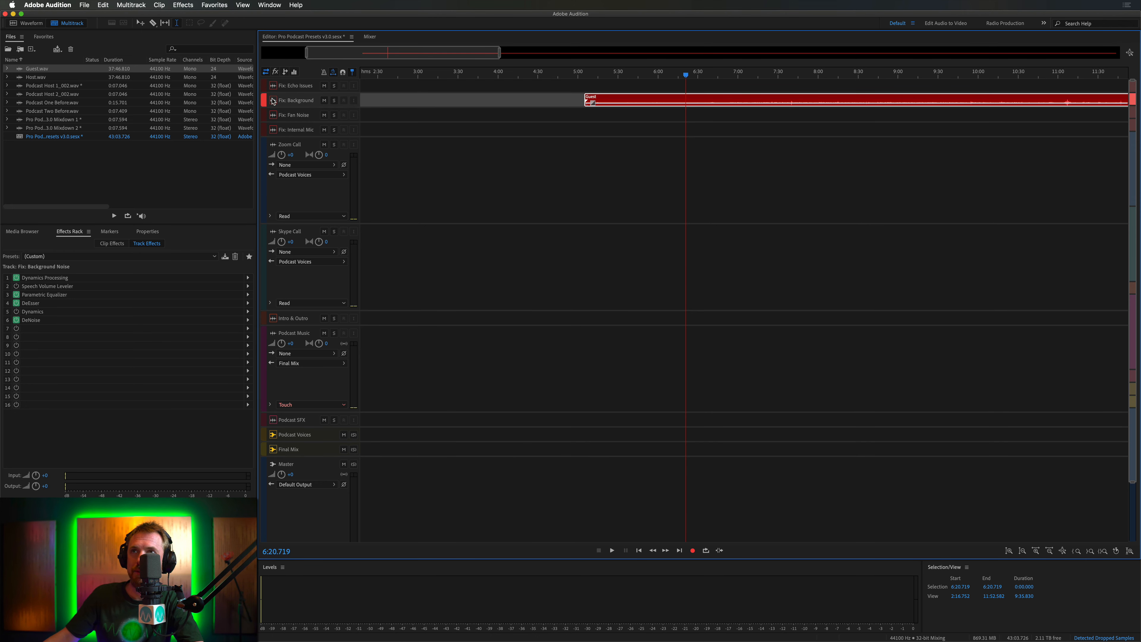
Listen to the guest audio on the Fix: Background track from about 13:27.
{"action": "scroll", "coordinate": [827, 99], "scroll_direction": "right", "scroll_amount": 10}
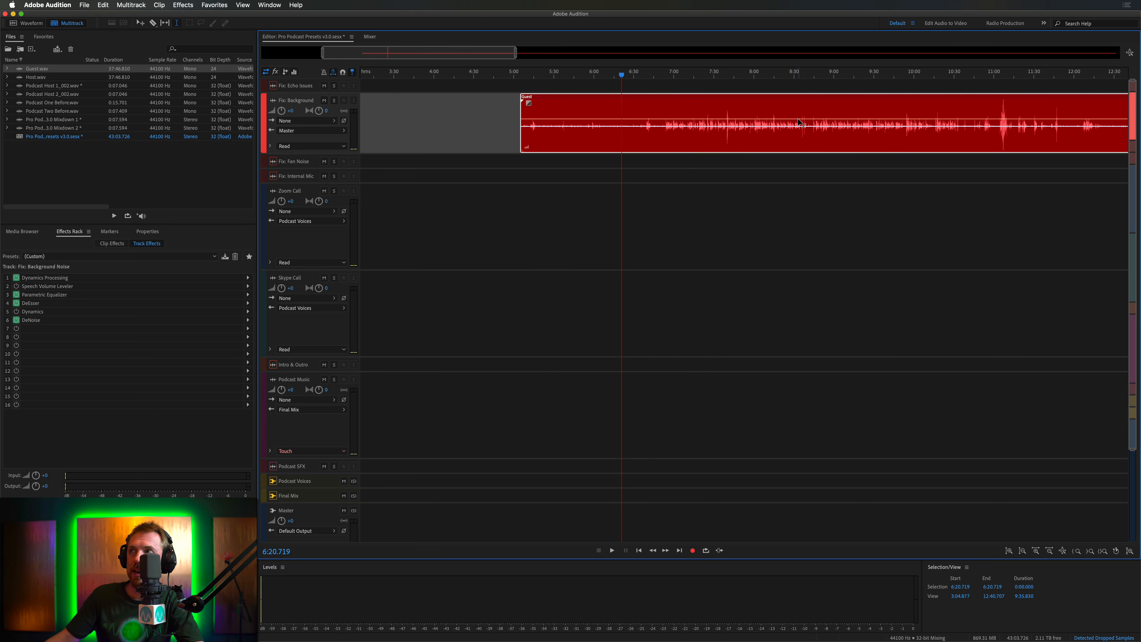
{"action": "key", "text": "space"}
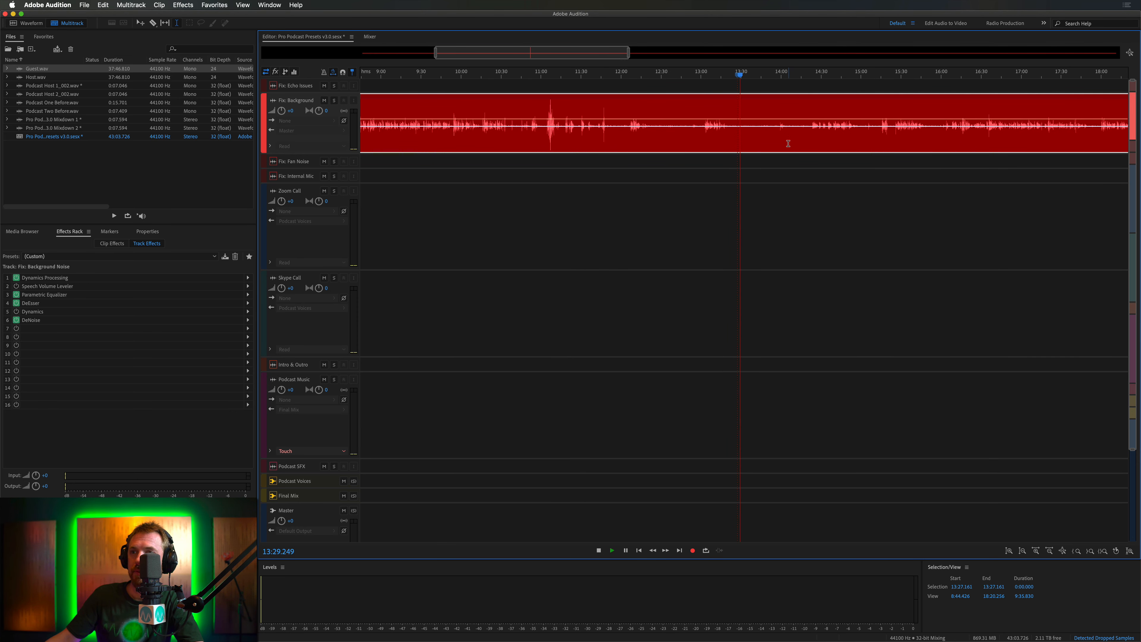
{"action": "key", "text": "space"}
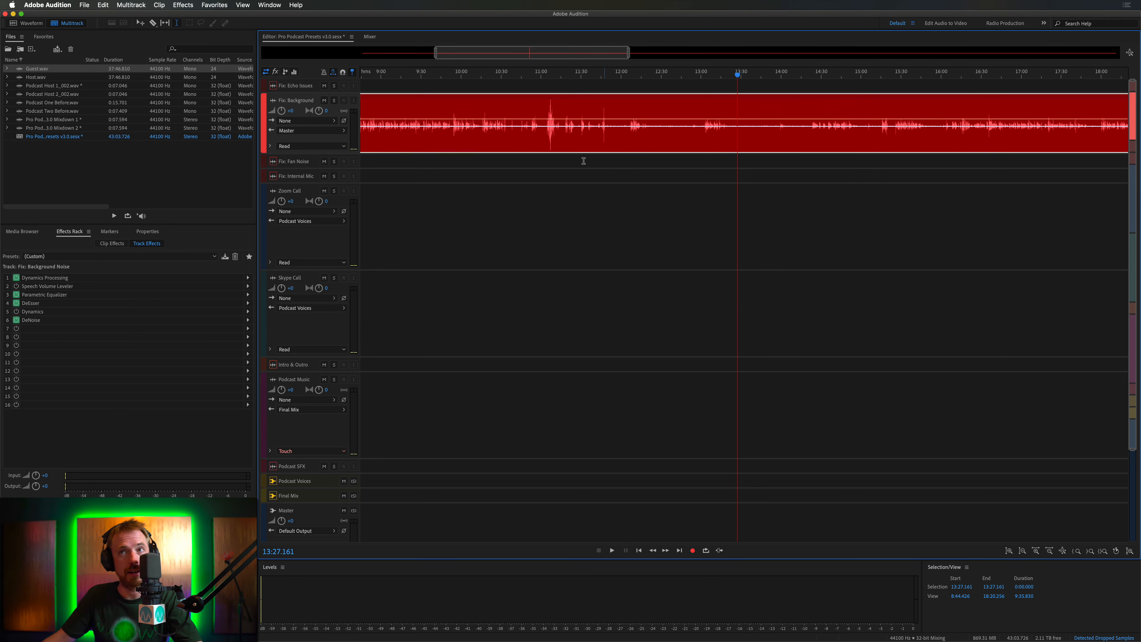
Remove the Guest clip from the Fix: Background track and select the Fix: Internal Mic track.
{"action": "left_click", "coordinate": [401, 139]}
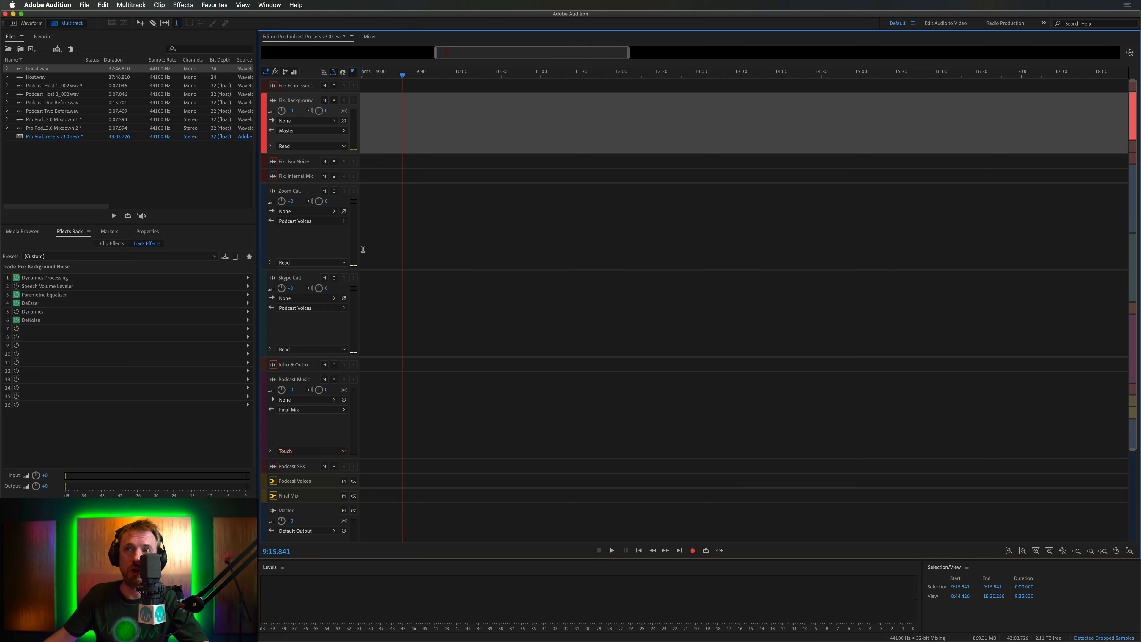
{"action": "left_click", "coordinate": [370, 177]}
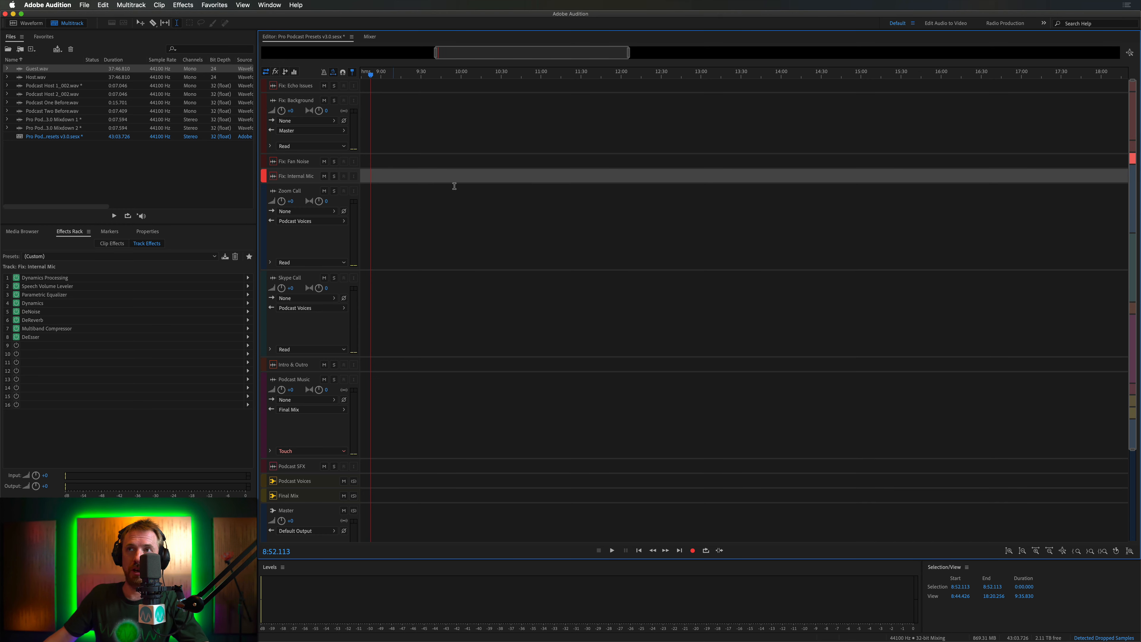
Set the default audio input to Built-in Microphone in the audio hardware preferences and accept the device change.
{"action": "left_click", "coordinate": [27, 23]}
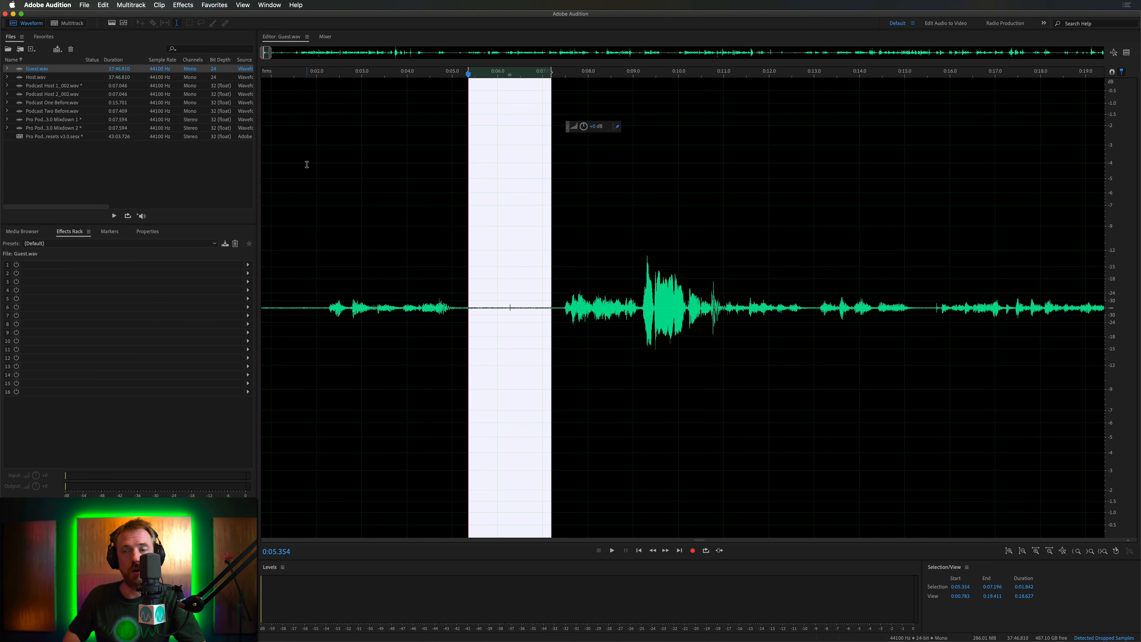
{"action": "key", "text": "super+comma"}
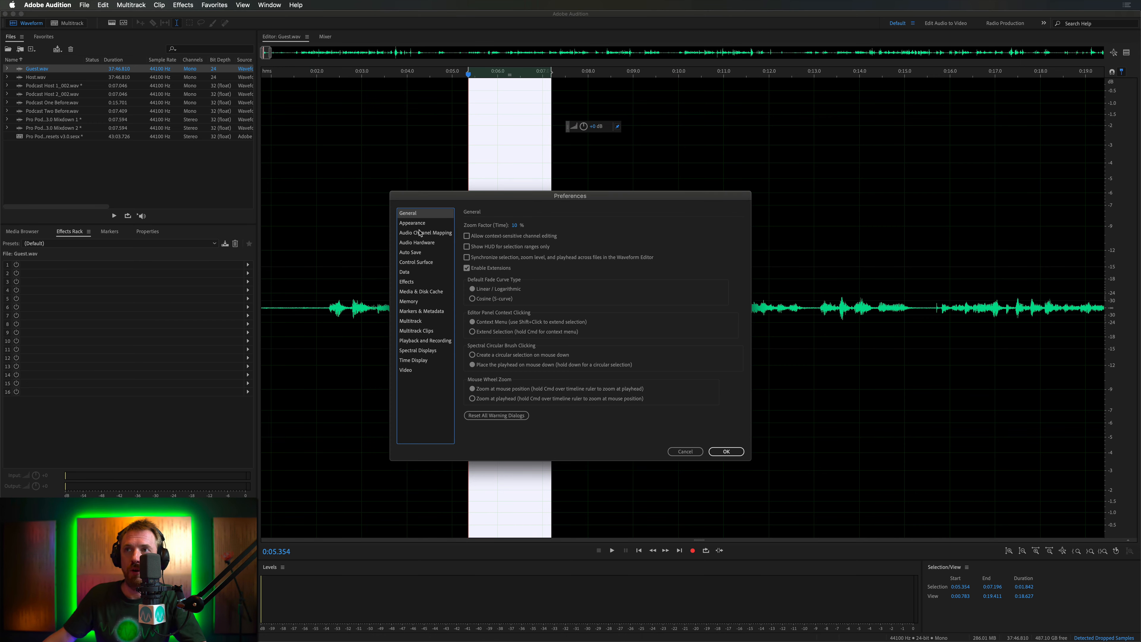
{"action": "left_click", "coordinate": [417, 242]}
{"action": "left_click", "coordinate": [584, 243]}
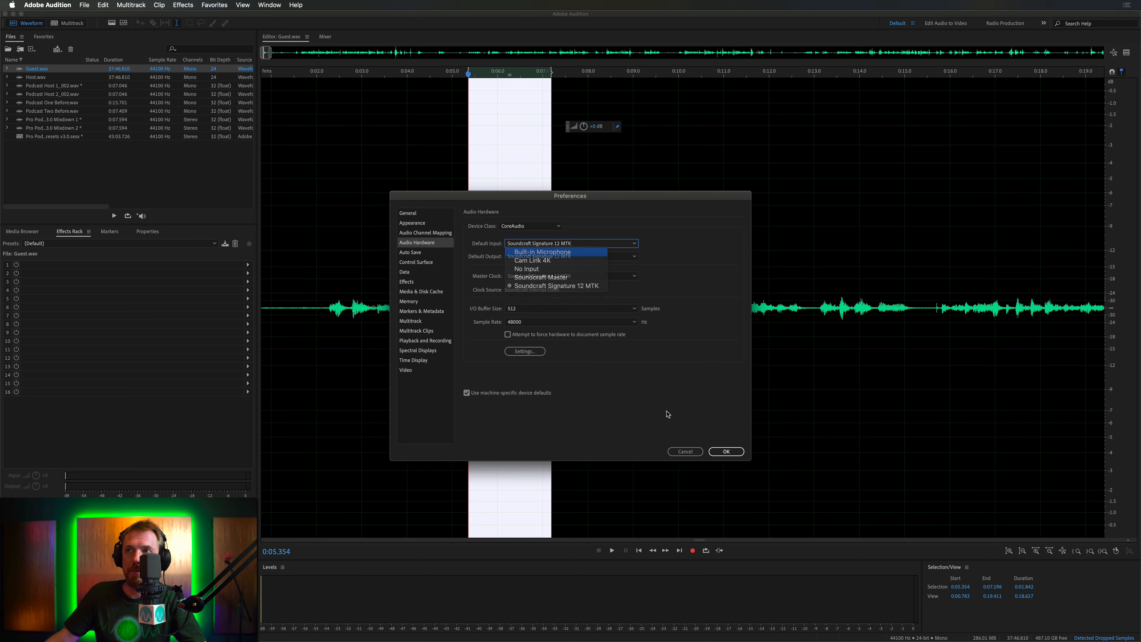
{"action": "key", "text": "Return"}
{"action": "left_click", "coordinate": [727, 452]}
{"action": "left_click", "coordinate": [656, 348]}
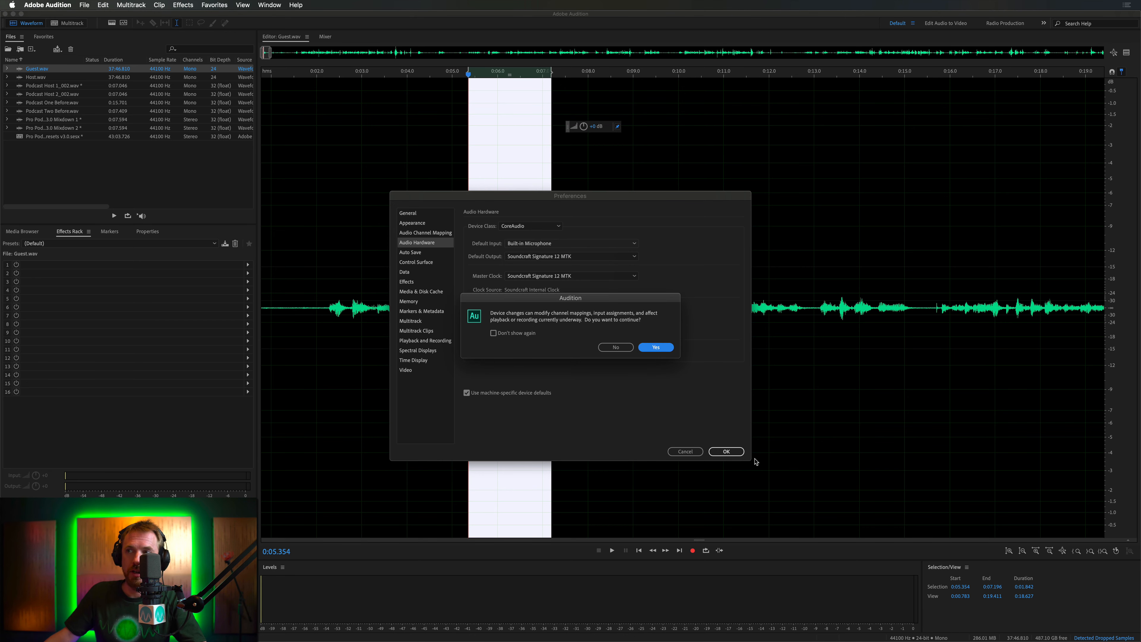
{"action": "left_click", "coordinate": [724, 451]}
Create a new mono 44100 Hz, 32-bit float audio file and record about 7.3 seconds of speech into it.
{"action": "key", "text": "super+shift+n"}
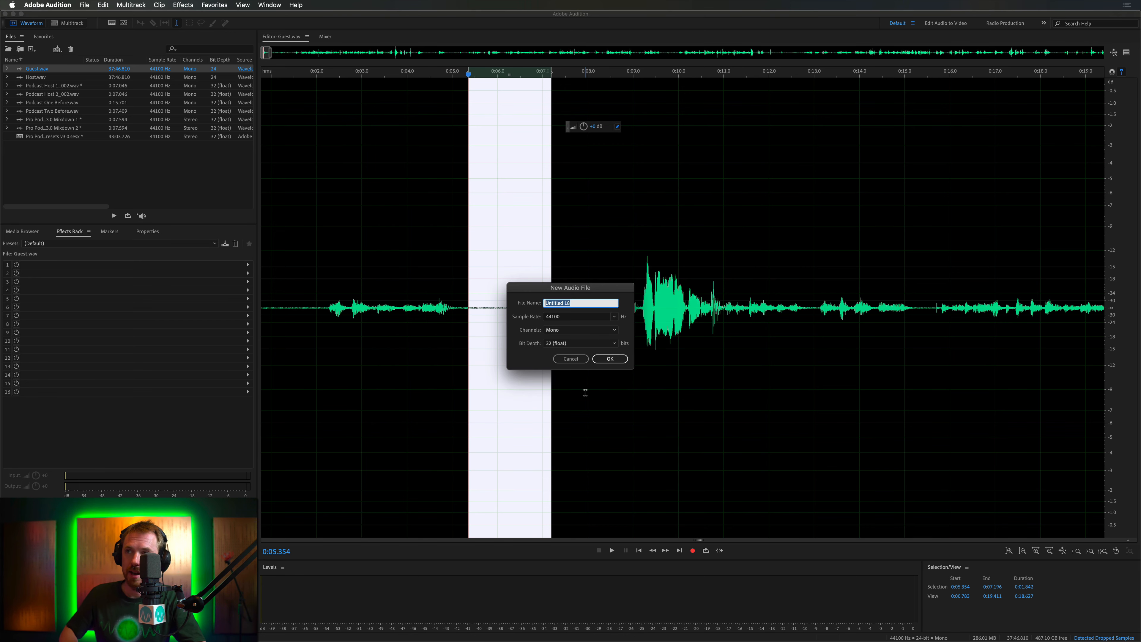
{"action": "key", "text": "Return"}
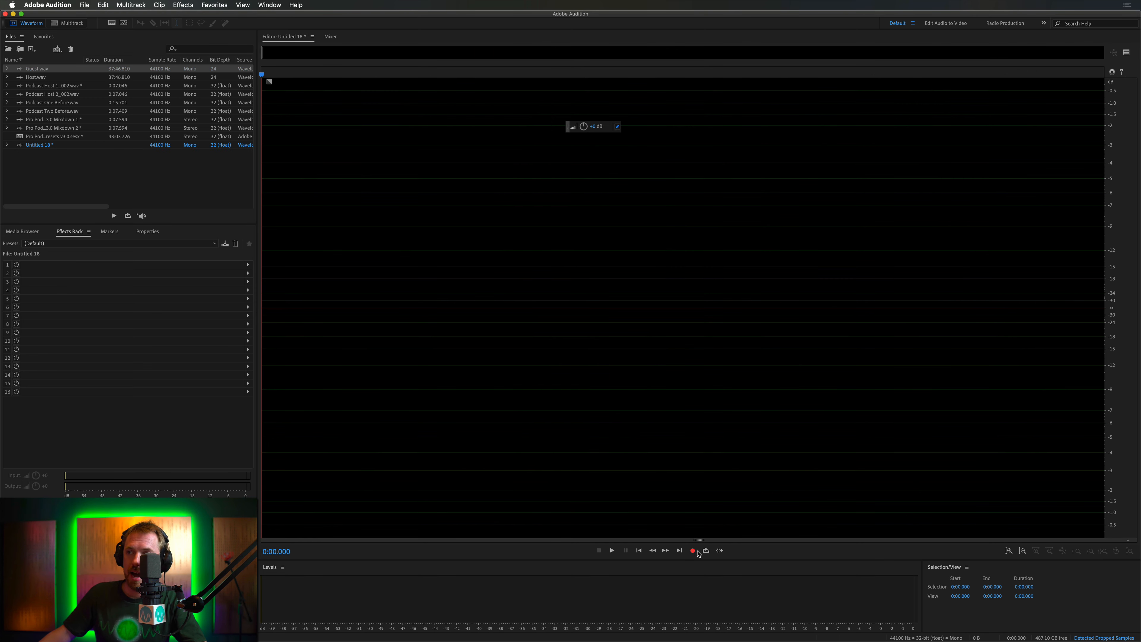
{"action": "left_click", "coordinate": [696, 551]}
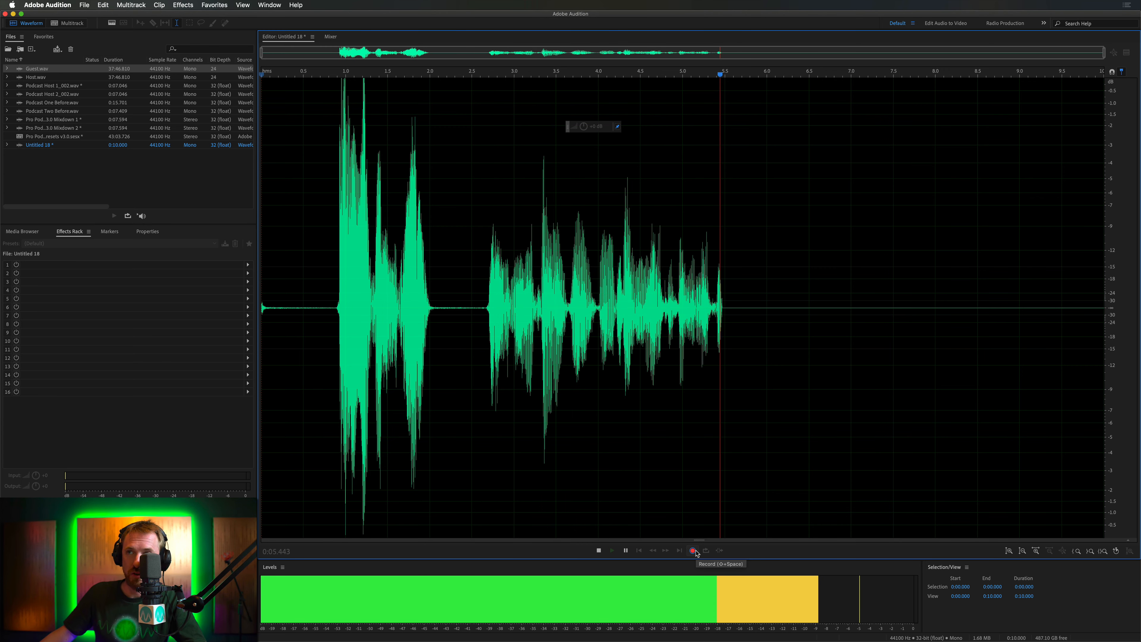
{"action": "left_click", "coordinate": [693, 550]}
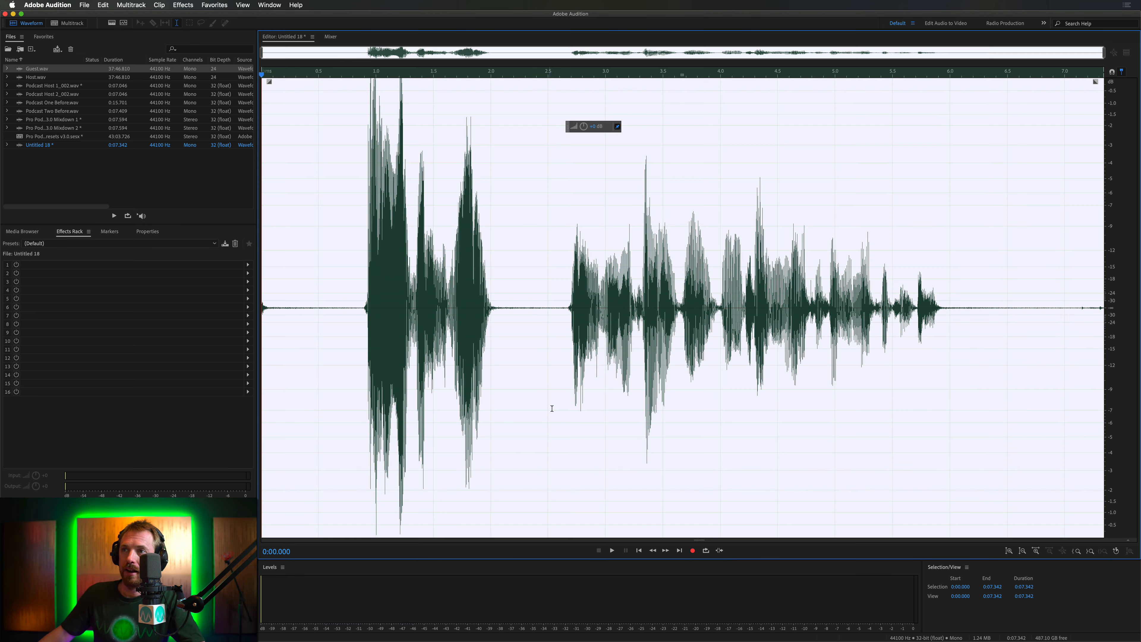
Crop the new recording to the section from about 2.1 to 6.9 seconds.
{"action": "left_click_drag", "start_coordinate": [506, 335], "coordinate": [1052, 380]}
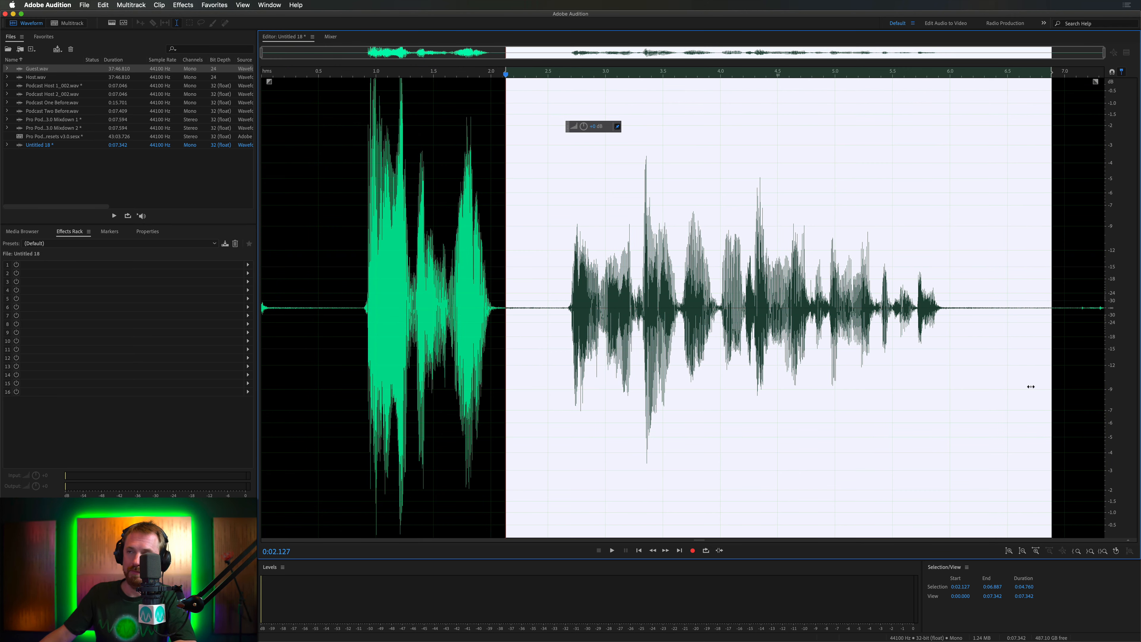
{"action": "key", "text": "shift+t"}
{"action": "left_click", "coordinate": [575, 330]}
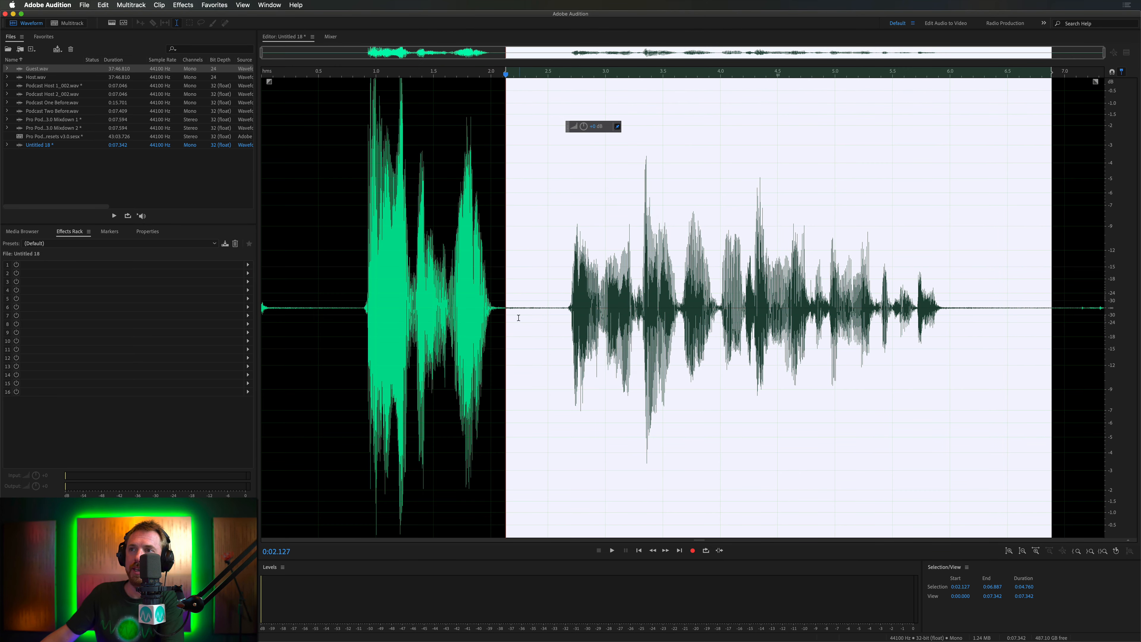
{"action": "key", "text": "super+t"}
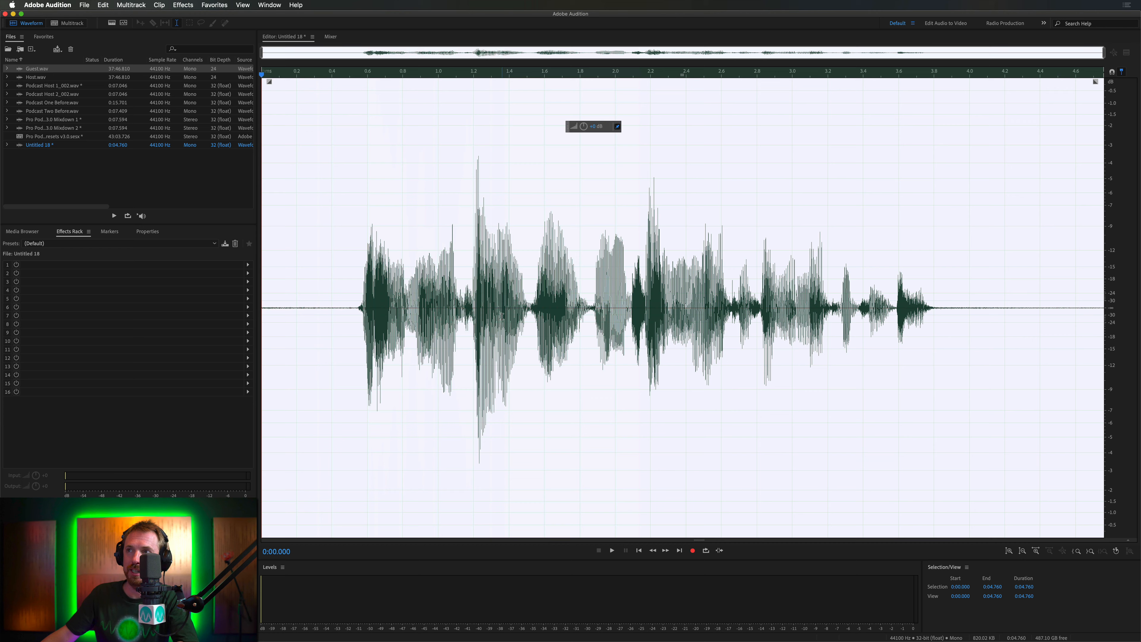
{"action": "left_click", "coordinate": [571, 320]}
Show the spectral frequency display of the cropped recording and listen to it from about 0.35 seconds.
{"action": "key", "text": "shift+d"}
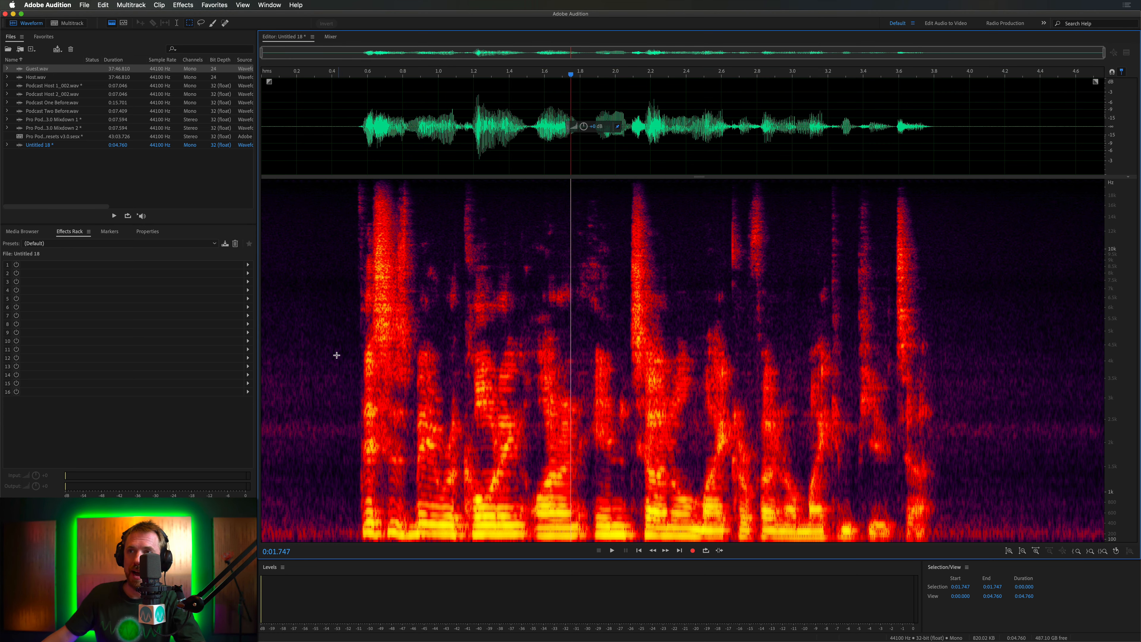
{"action": "left_click", "coordinate": [324, 162]}
{"action": "key", "text": "space"}
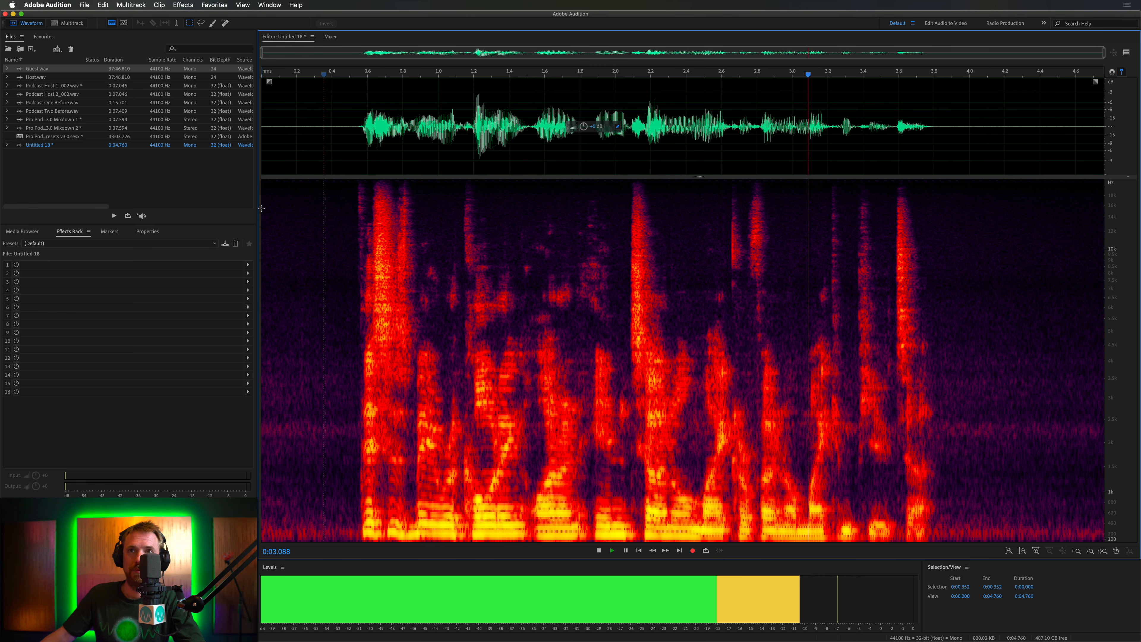
{"action": "key", "text": "space"}
Place the new recording on the multitrack session's Fix: Internal Mic track at about 9:04 and expand the track.
{"action": "left_click", "coordinate": [68, 23]}
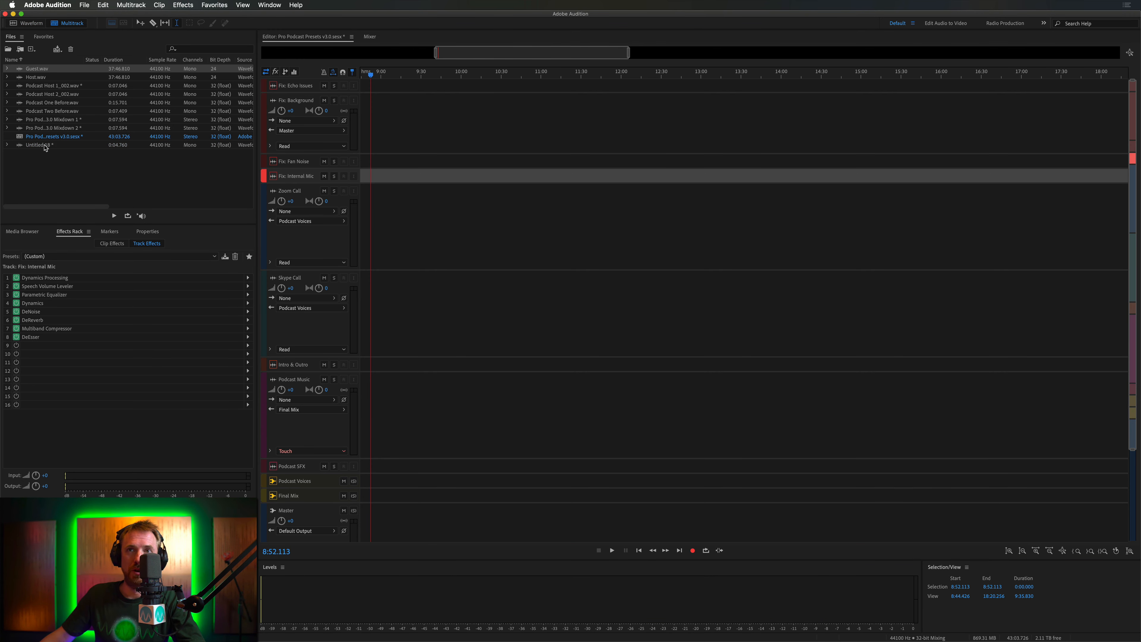
{"action": "left_click_drag", "start_coordinate": [45, 145], "coordinate": [390, 179]}
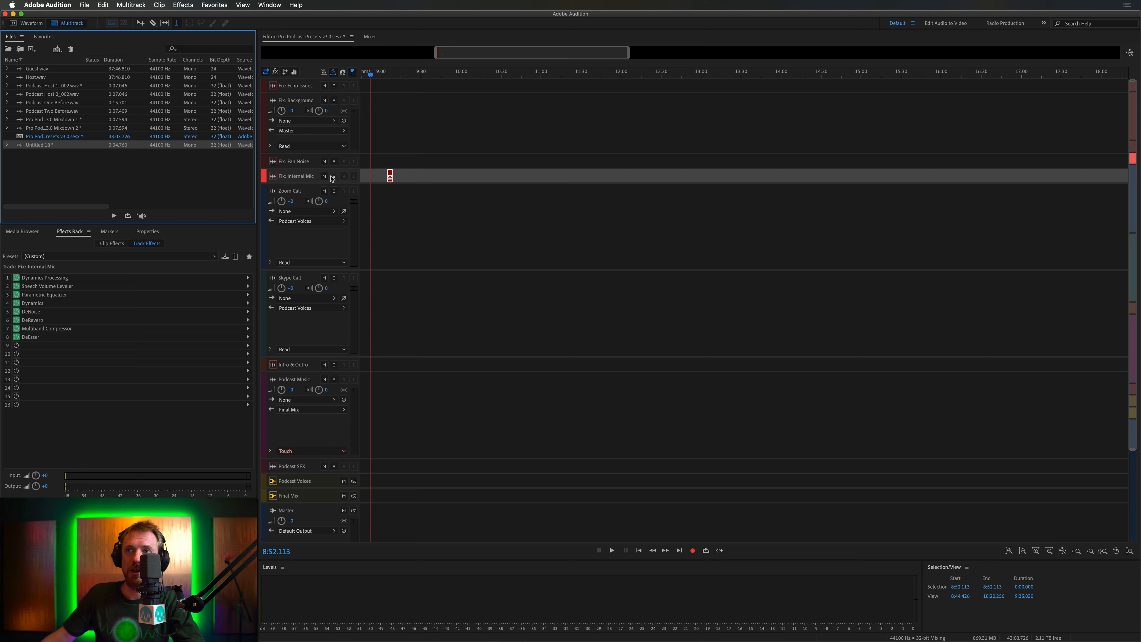
{"action": "left_click", "coordinate": [275, 176]}
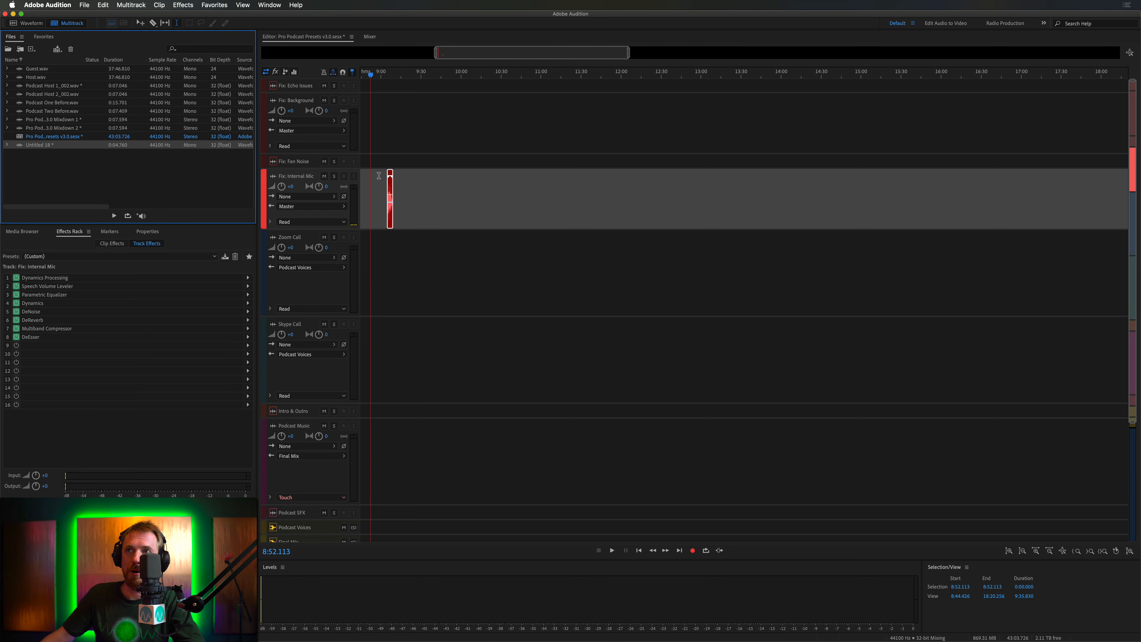
Audition the processed recording on the Fix: Internal Mic track from about 9:04.
{"action": "scroll", "coordinate": [387, 75], "scroll_direction": "up", "scroll_amount": 5}
{"action": "left_click", "coordinate": [391, 75]}
{"action": "key", "text": "space"}
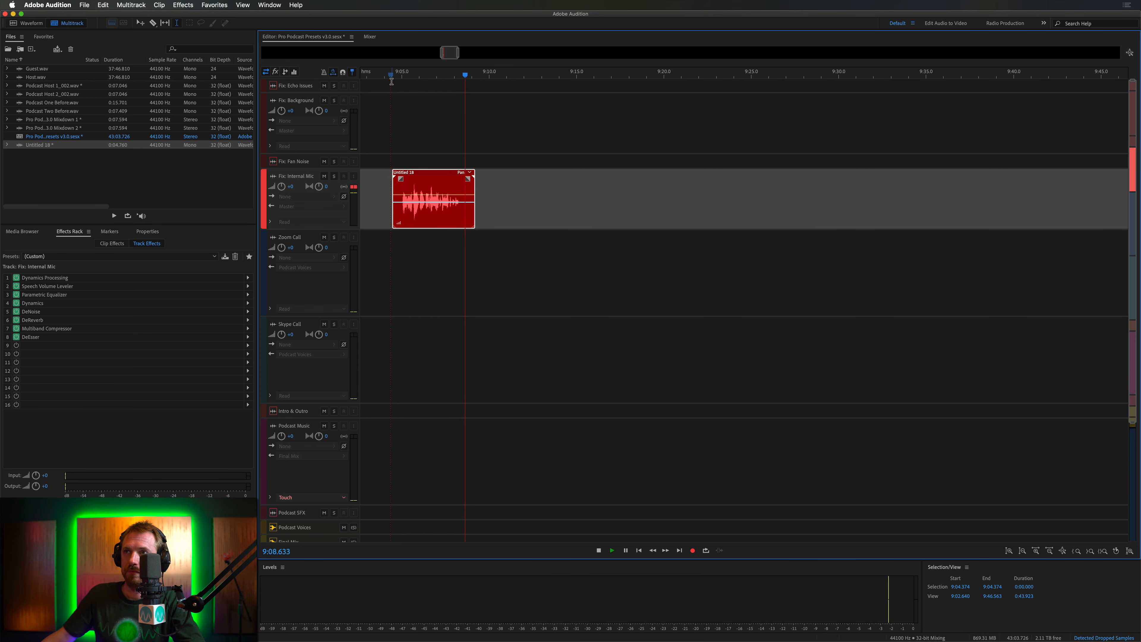
{"action": "key", "text": "space"}
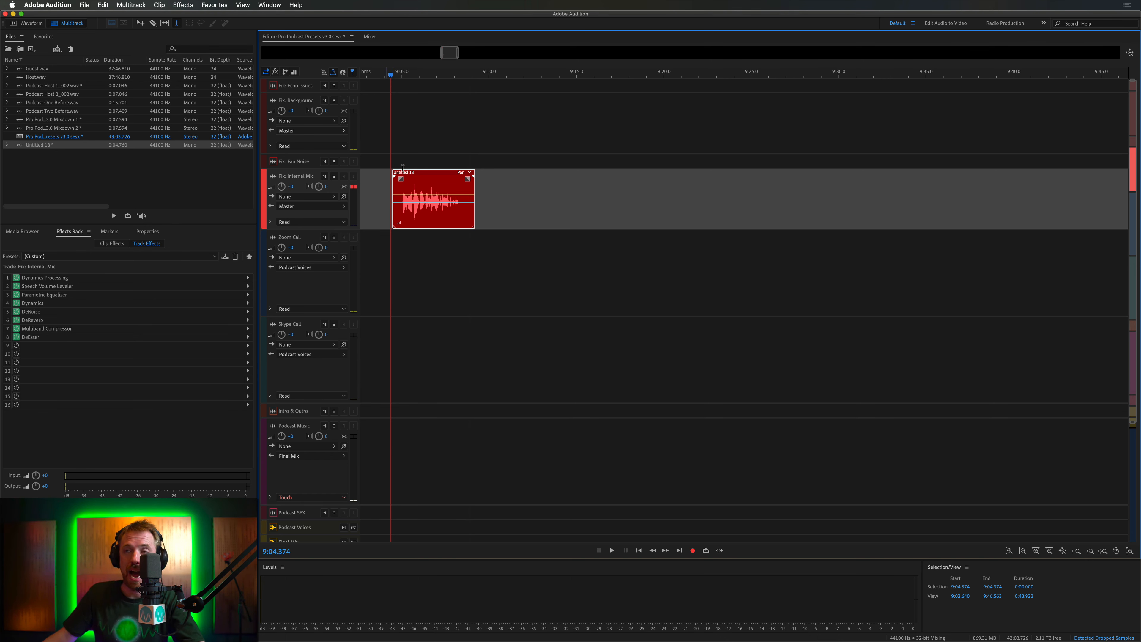
{"action": "left_click", "coordinate": [130, 4]}
{"action": "mouse_move", "coordinate": [166, 43]}
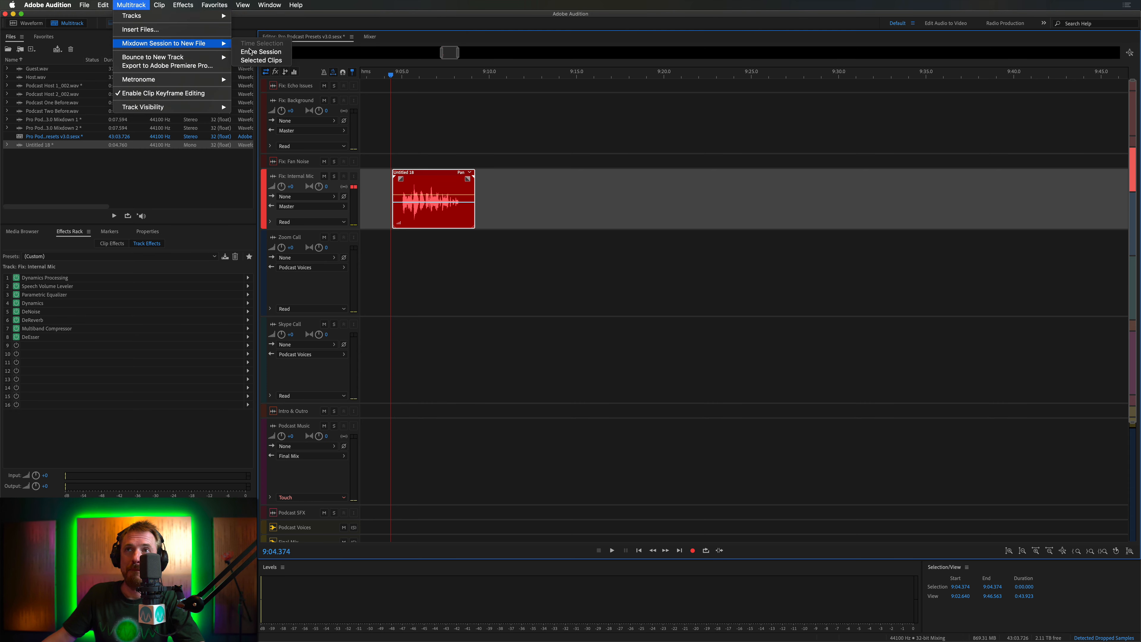
{"action": "left_click", "coordinate": [260, 52]}
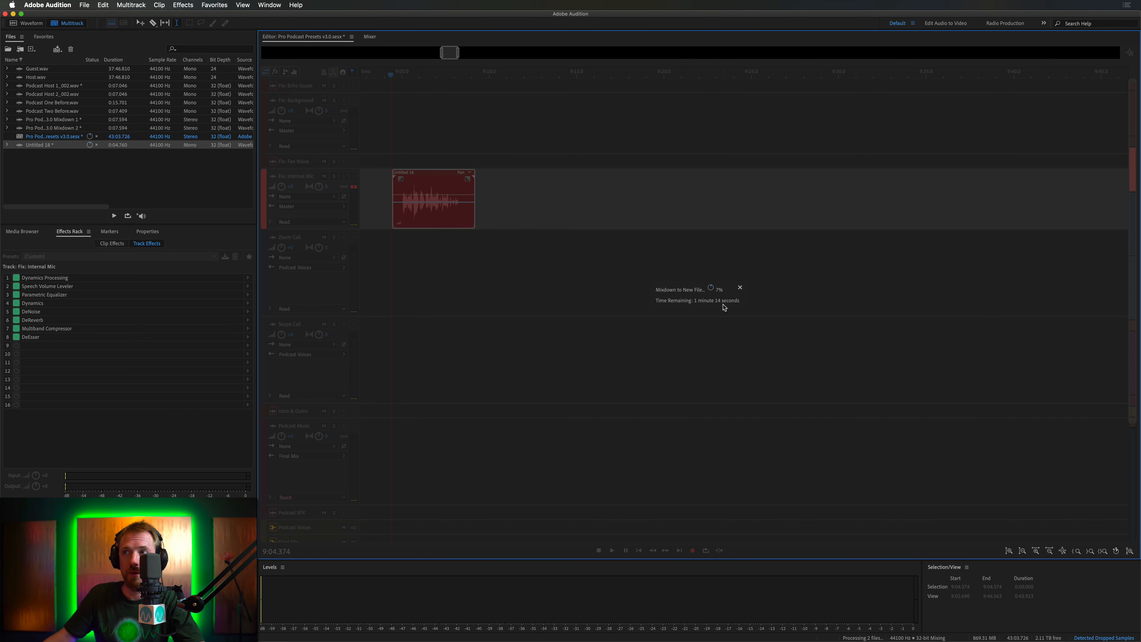
{"action": "left_click", "coordinate": [740, 286]}
Mix down only the time range around the Fix: Internal Mic clip, about 9:04.65 to 9:09.40, to a new file.
{"action": "left_click_drag", "start_coordinate": [395, 210], "coordinate": [479, 210]}
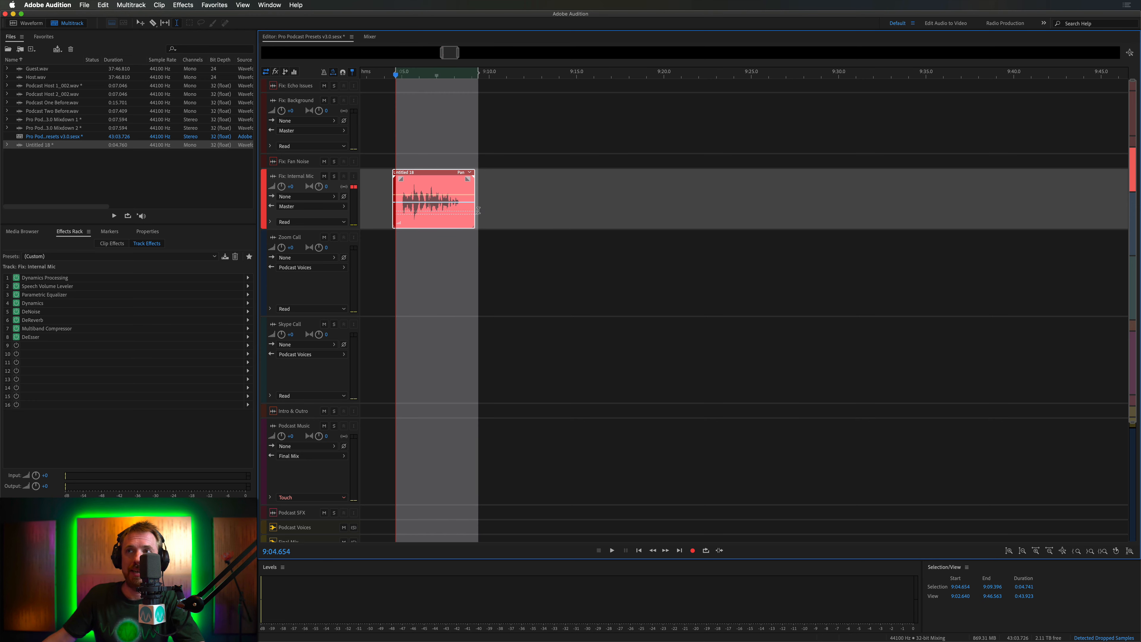
{"action": "left_click", "coordinate": [130, 5]}
{"action": "mouse_move", "coordinate": [148, 44]}
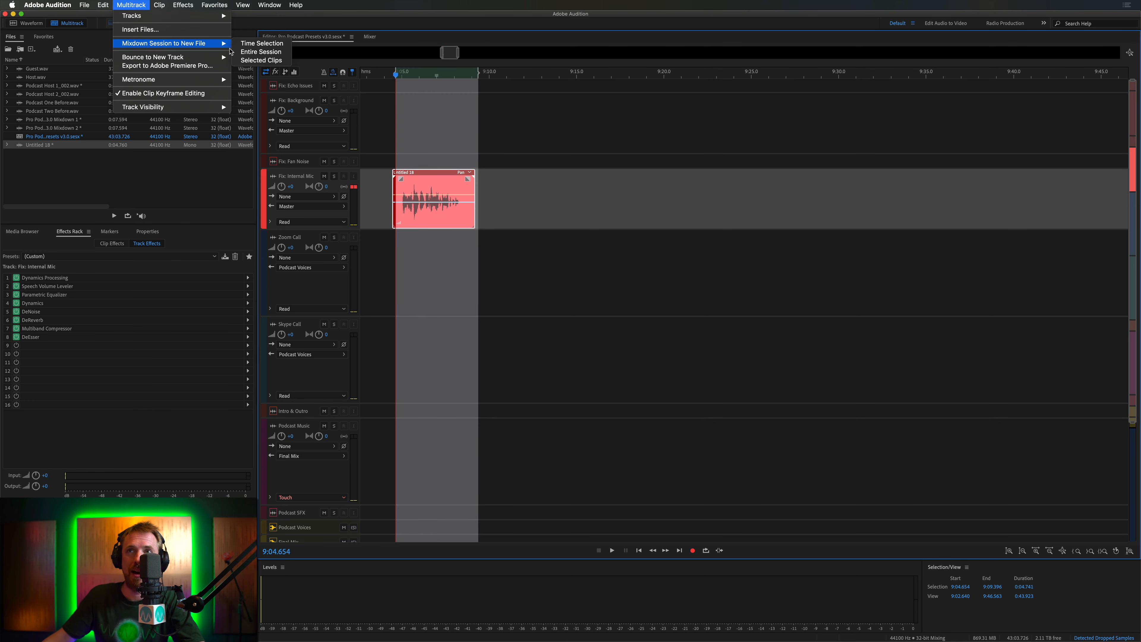
{"action": "left_click", "coordinate": [244, 45]}
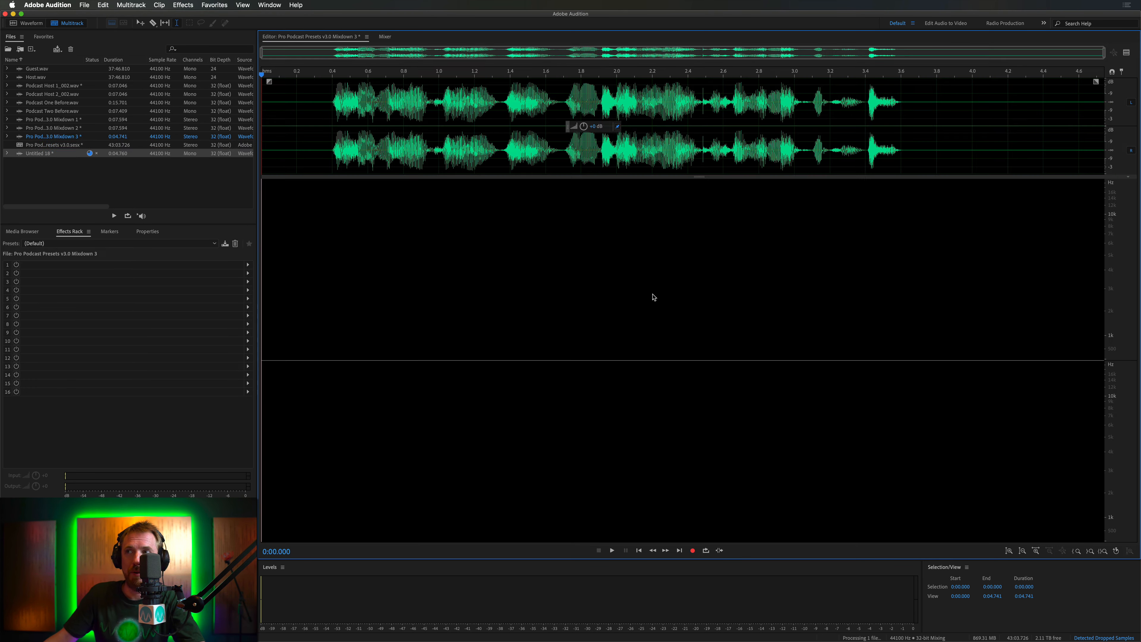
Examine the silent areas before and after the speech in the mixdown's spectral frequency display for remaining noise.
{"action": "left_click_drag", "start_coordinate": [313, 216], "coordinate": [261, 336]}
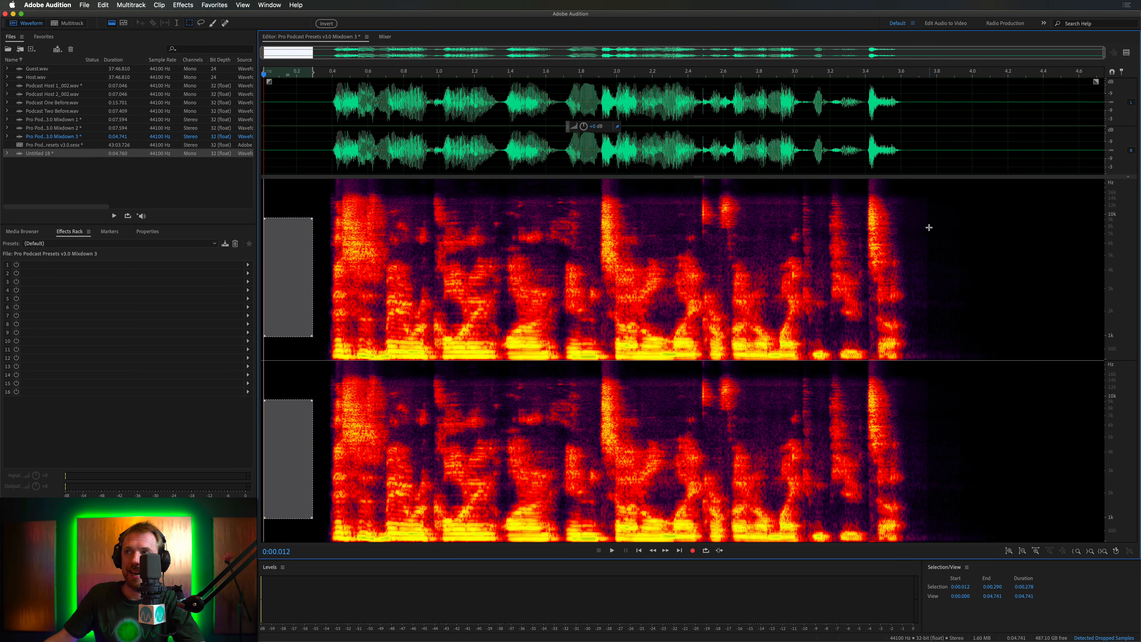
{"action": "left_click_drag", "start_coordinate": [940, 228], "coordinate": [1031, 321]}
{"action": "left_click_drag", "start_coordinate": [301, 398], "coordinate": [264, 460]}
Return to the multitrack session and delete the clip on the Fix: Internal Mic track.
{"action": "left_click", "coordinate": [67, 23]}
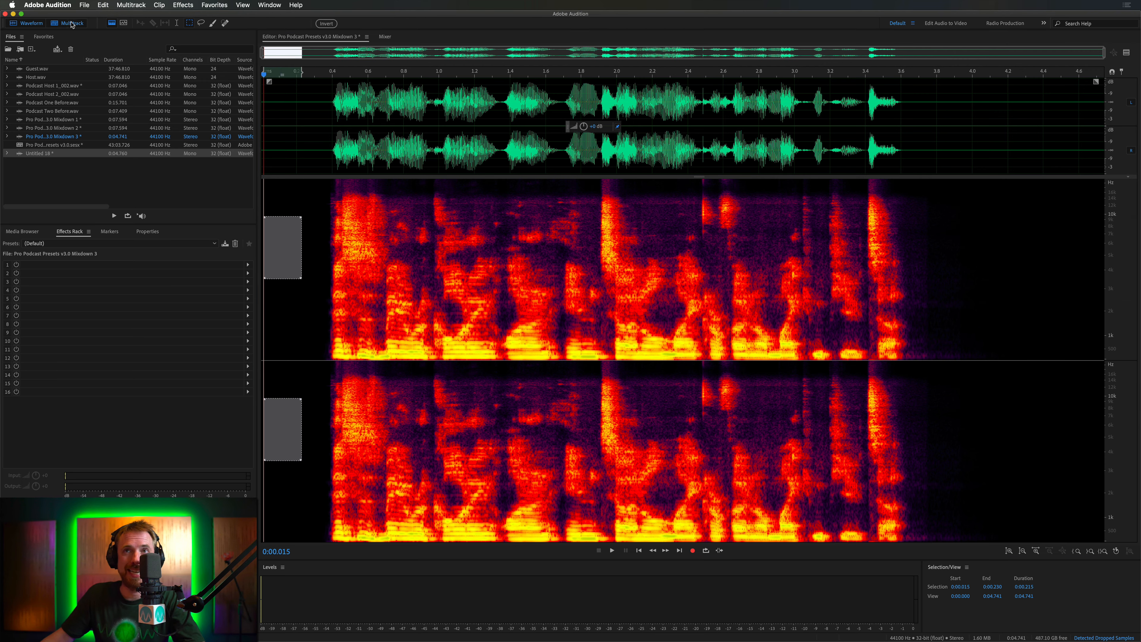
{"action": "left_click", "coordinate": [448, 253]}
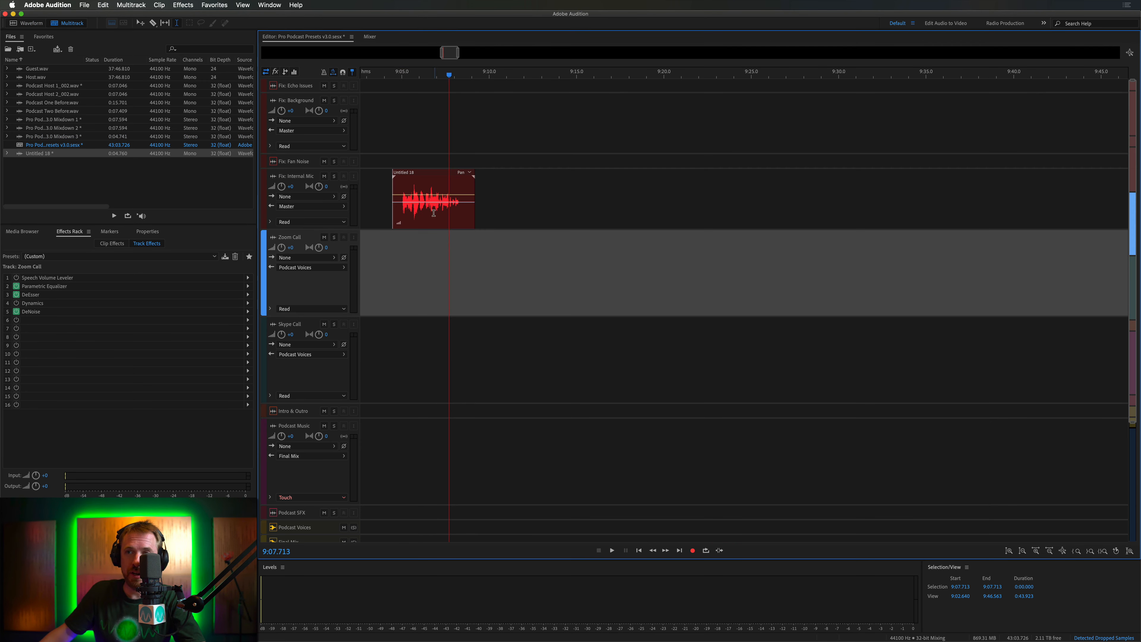
{"action": "left_click", "coordinate": [377, 409]}
{"action": "left_click", "coordinate": [414, 207]}
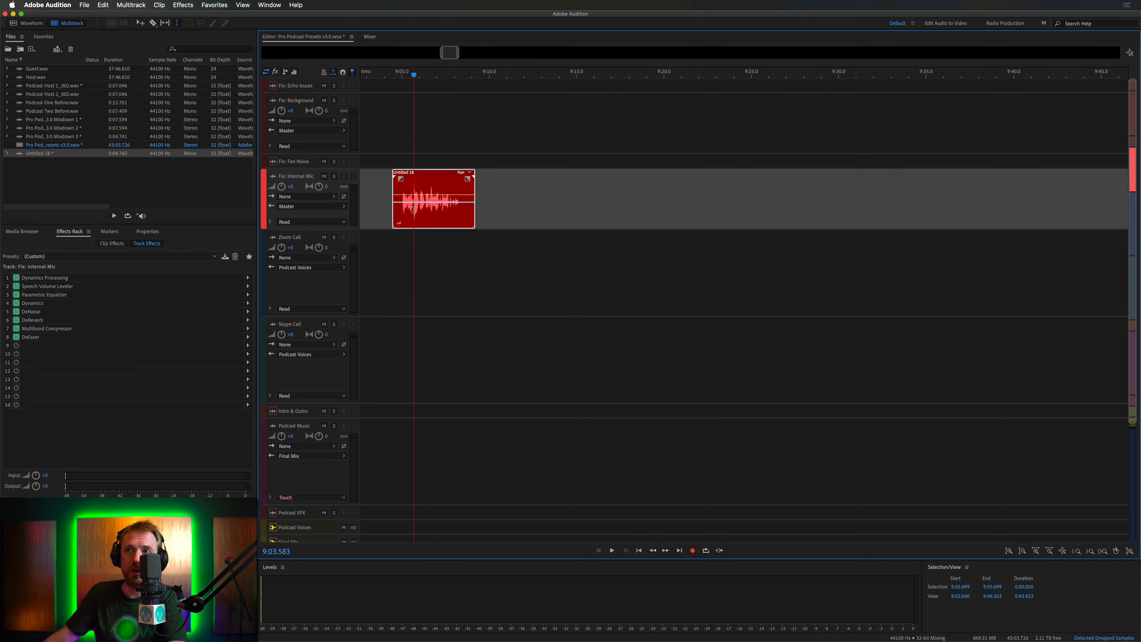
{"action": "key", "text": "Delete"}
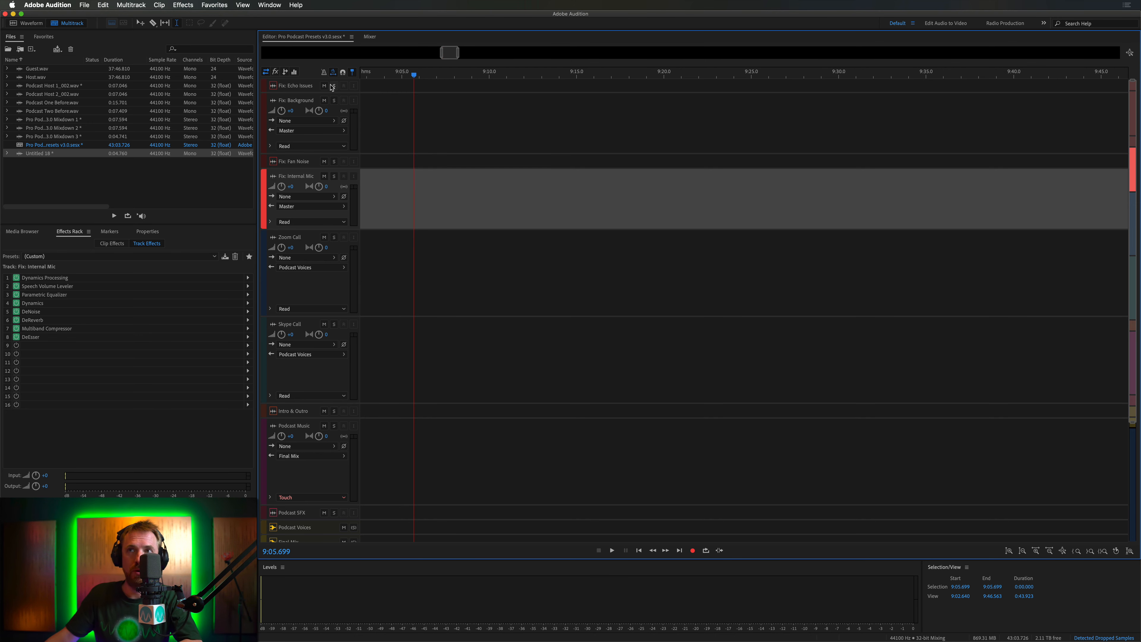
Place Podcast Host 1_002.wav on the Podcast Host 1 track, starting at about 9:02.6.
{"action": "key", "text": "alt+1"}
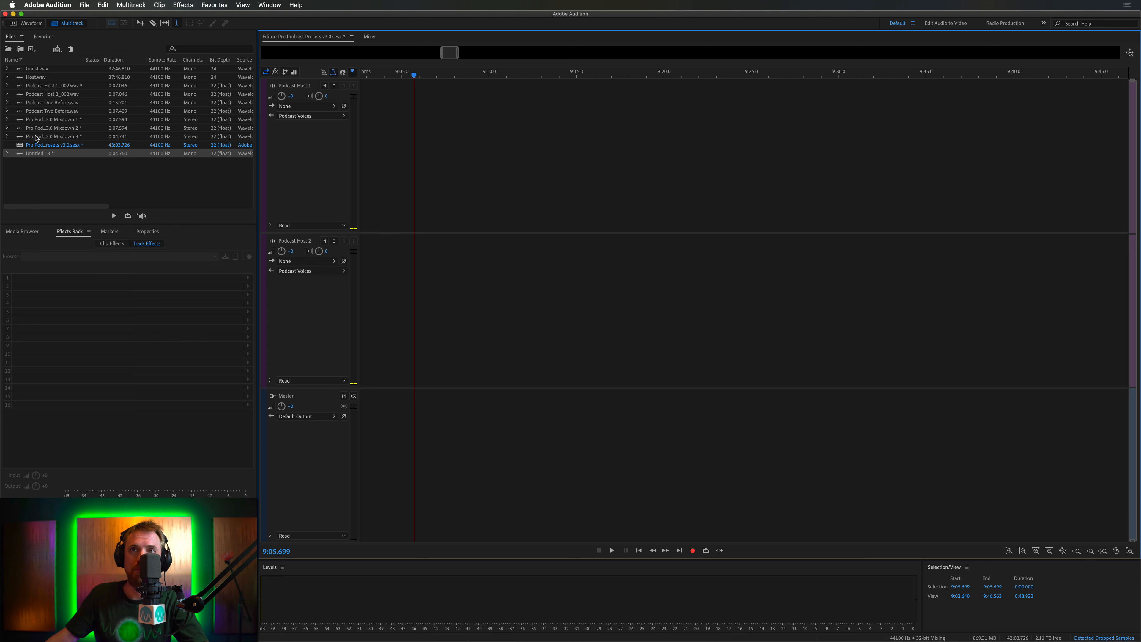
{"action": "left_click", "coordinate": [43, 86]}
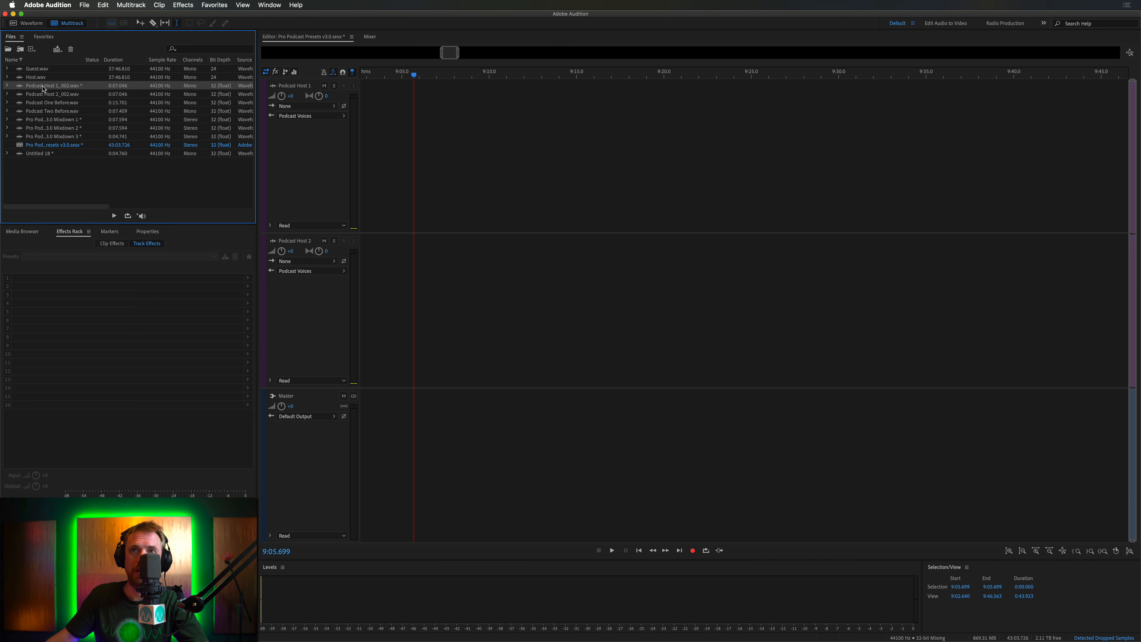
{"action": "left_click_drag", "start_coordinate": [43, 86], "coordinate": [353, 134]}
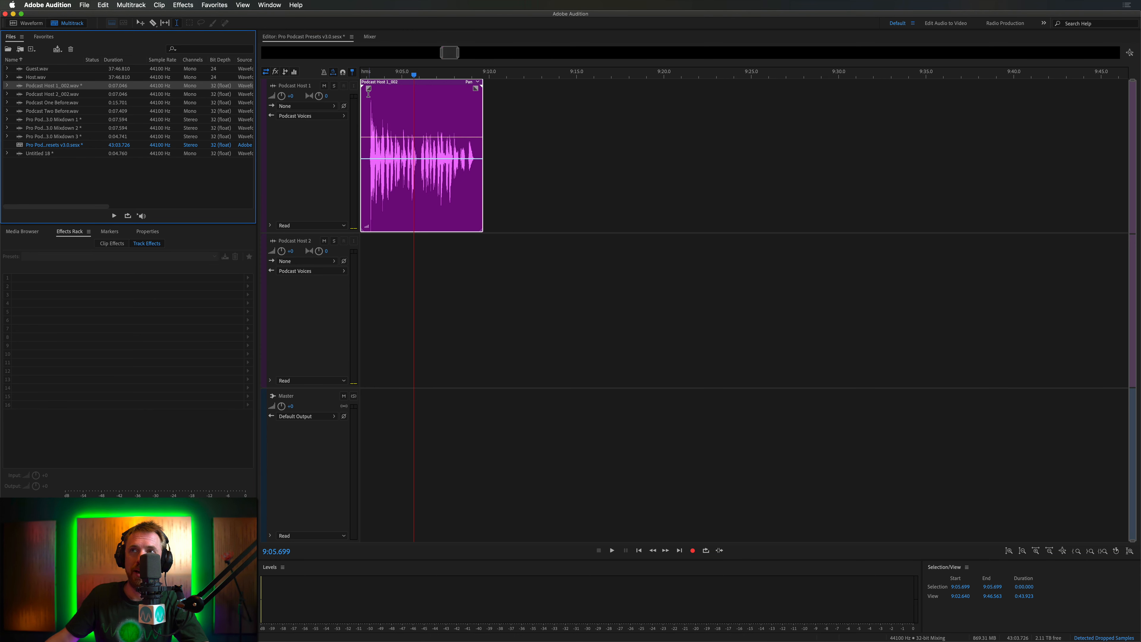
Audition the host clip on the Podcast Host 1 track from about 9:02.26.
{"action": "left_click_drag", "start_coordinate": [361, 76], "coordinate": [354, 76]}
{"action": "key", "text": "space"}
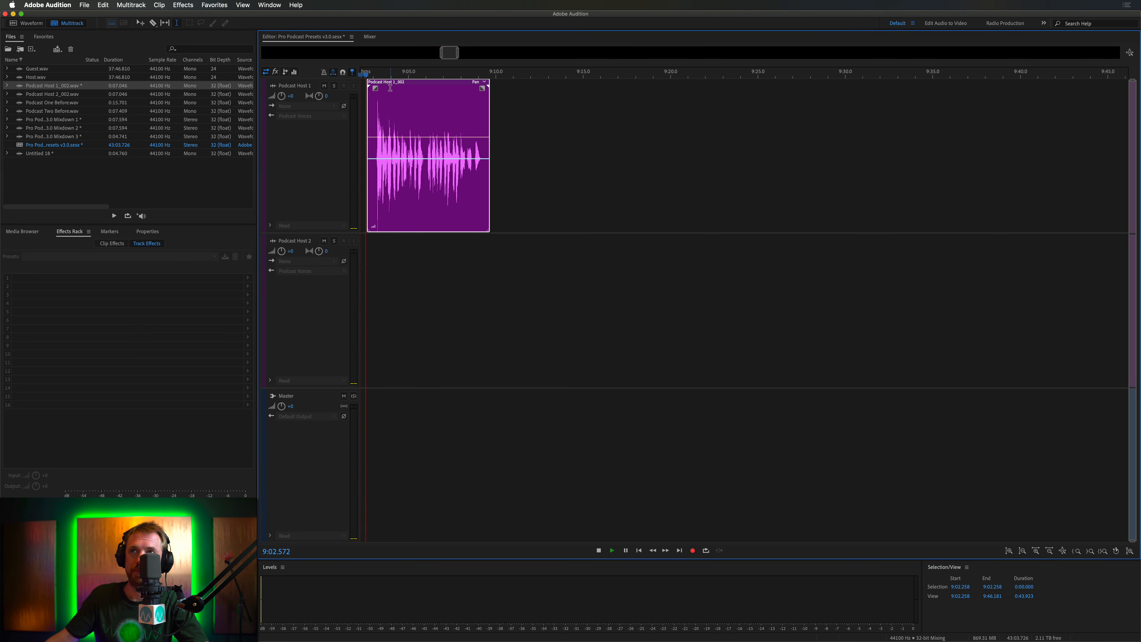
{"action": "scroll", "coordinate": [627, 133], "scroll_direction": "left", "scroll_amount": 10}
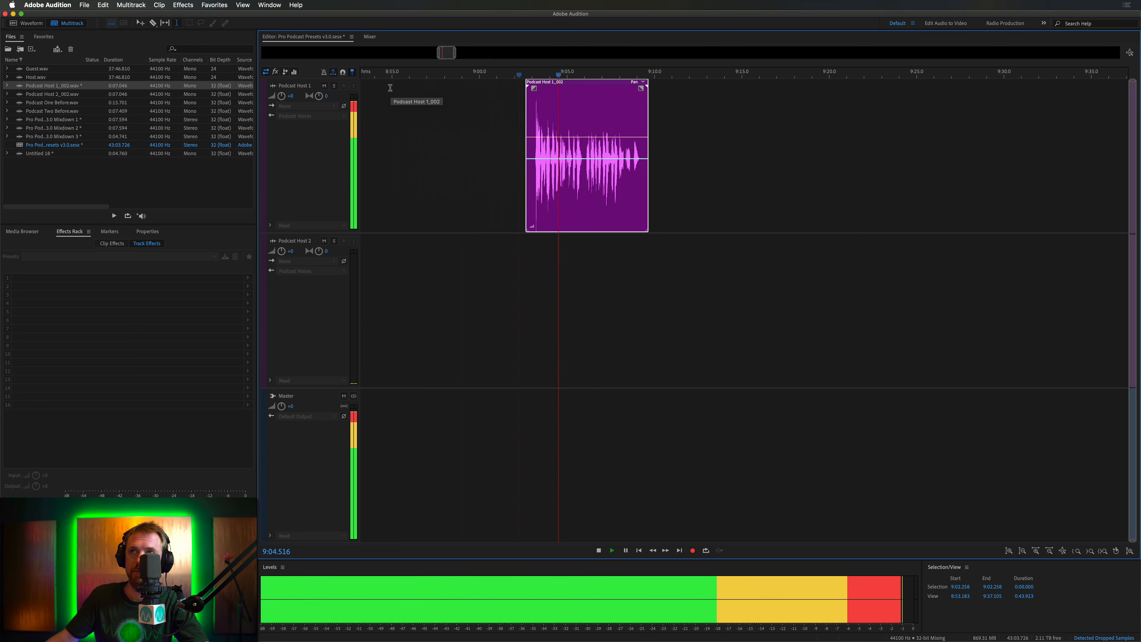
{"action": "scroll", "coordinate": [627, 134], "scroll_direction": "left", "scroll_amount": 1}
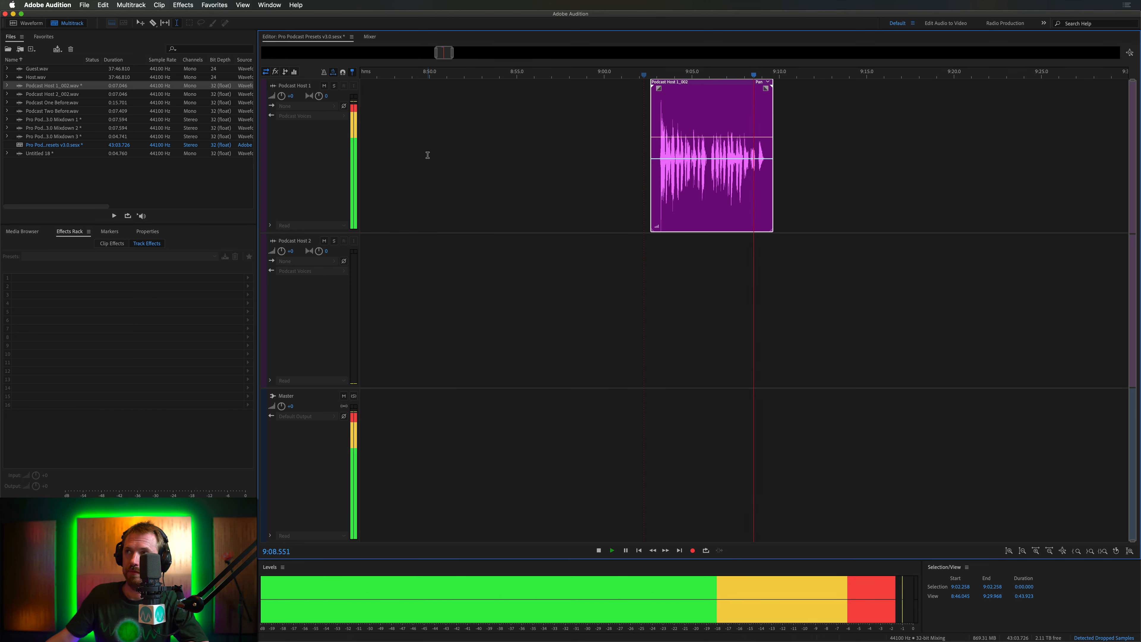
{"action": "key", "text": "space"}
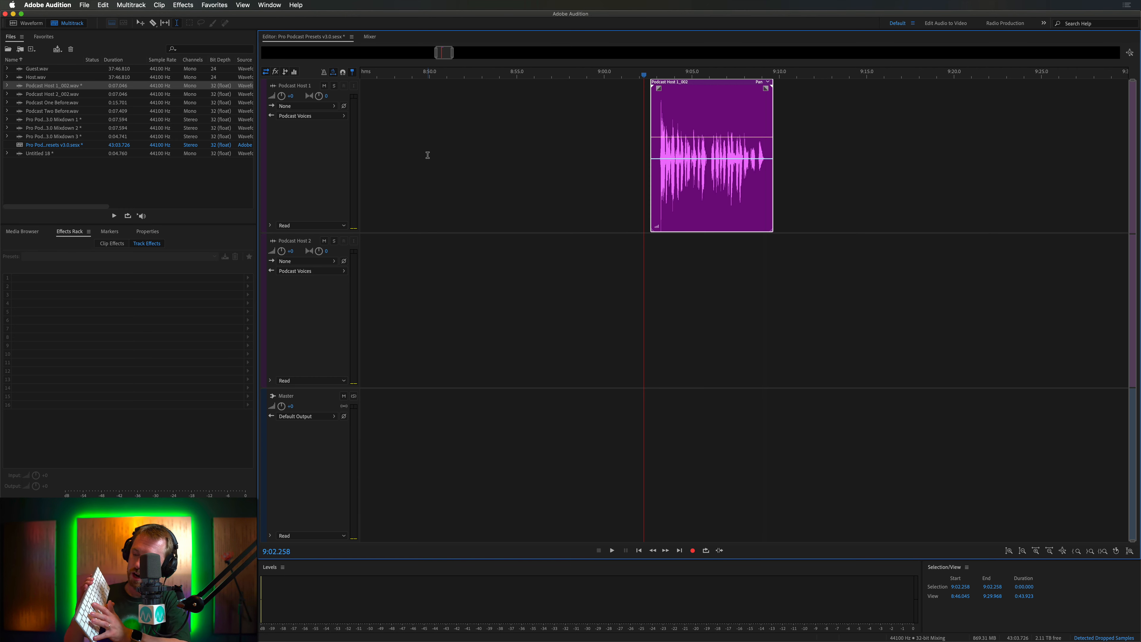
Add the music bed 04 RETRO - DMAJ - 110BPM to the Intro & Outro track, starting at about 9:00.8.
{"action": "key", "text": "super+z"}
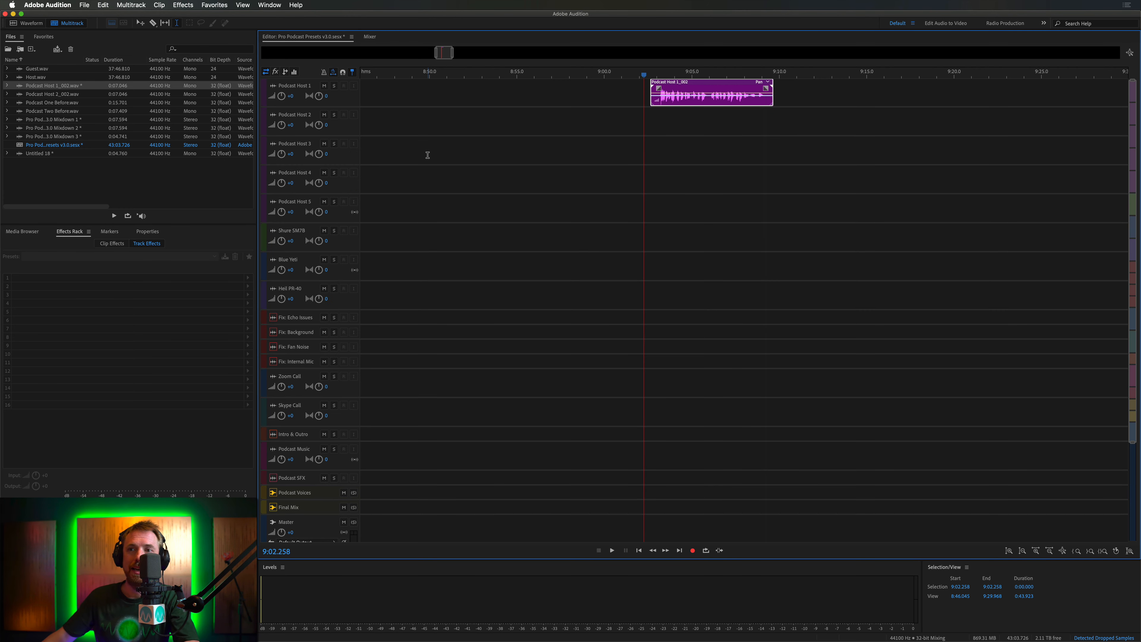
{"action": "left_click", "coordinate": [22, 231]}
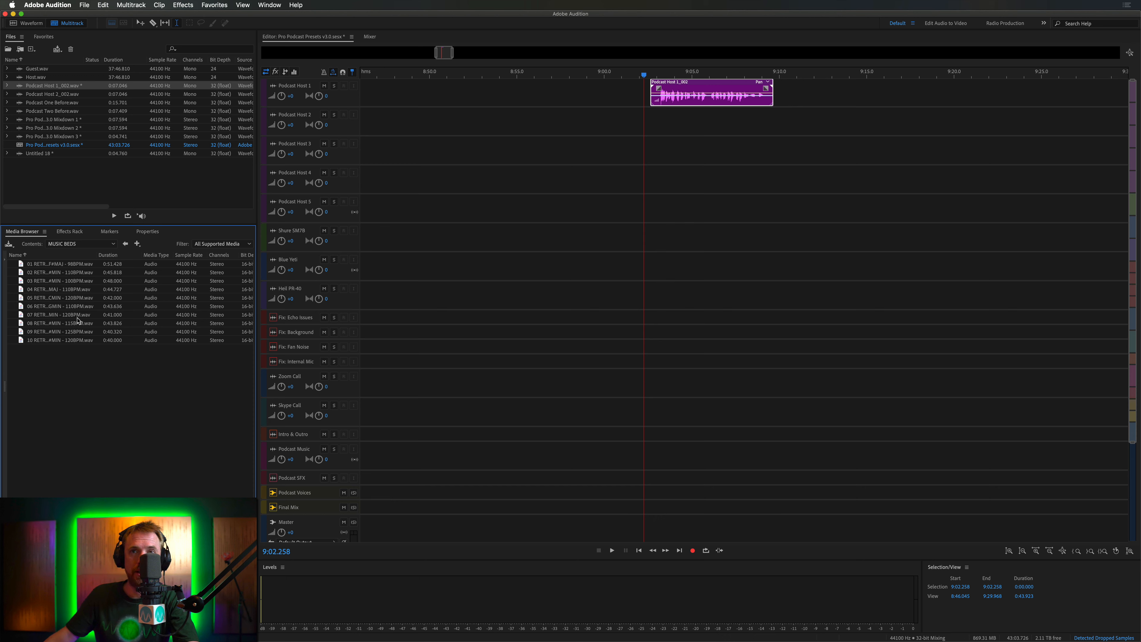
{"action": "left_click", "coordinate": [67, 292]}
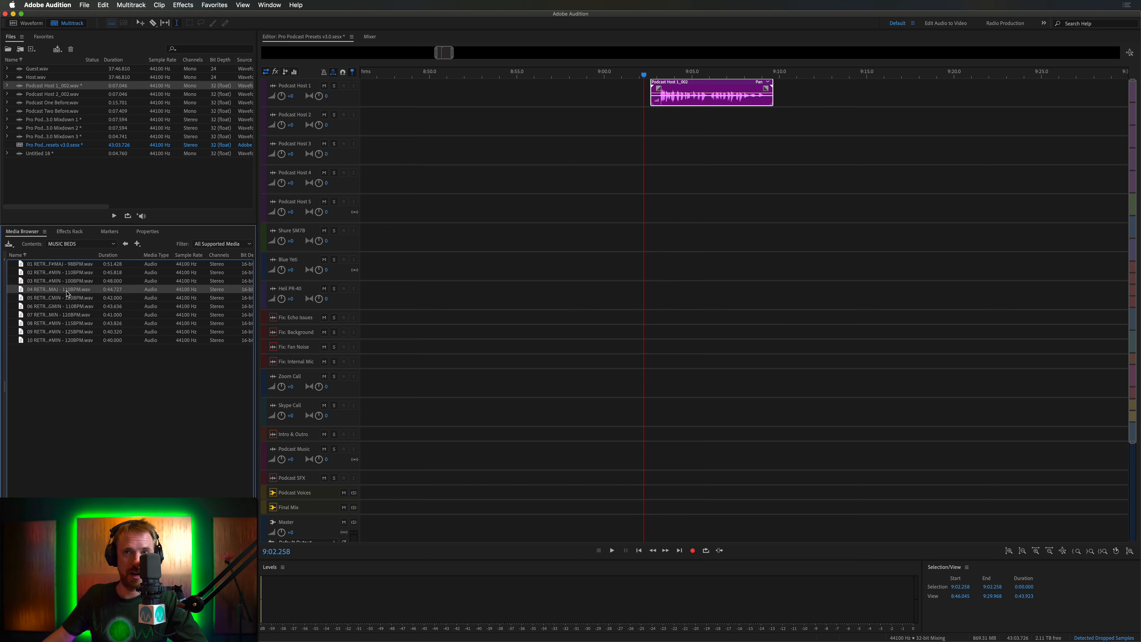
{"action": "left_click_drag", "start_coordinate": [68, 293], "coordinate": [618, 433]}
Audition the host voice together with the music bed on the Intro & Outro track from about 9:00.9.
{"action": "left_click", "coordinate": [620, 379]}
{"action": "key", "text": "space"}
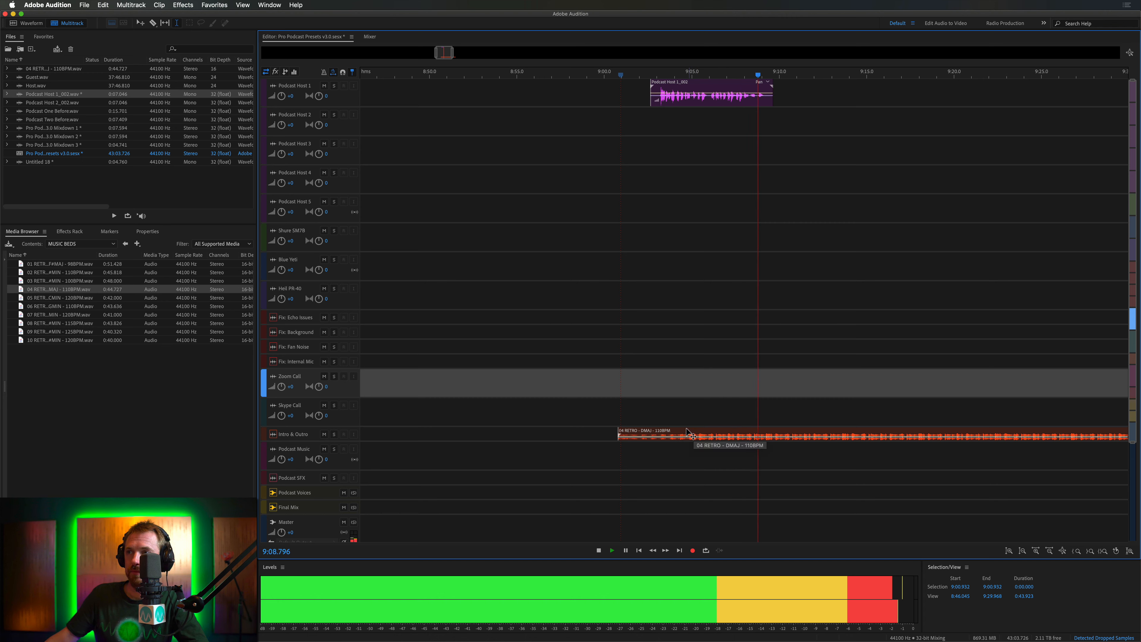
{"action": "key", "text": "space"}
Move the music bed to the Podcast Music track, starting at about 8:57.8, and audition it with the voice from about 9:01.7.
{"action": "left_click_drag", "start_coordinate": [686, 432], "coordinate": [645, 450]}
{"action": "left_click", "coordinate": [635, 421]}
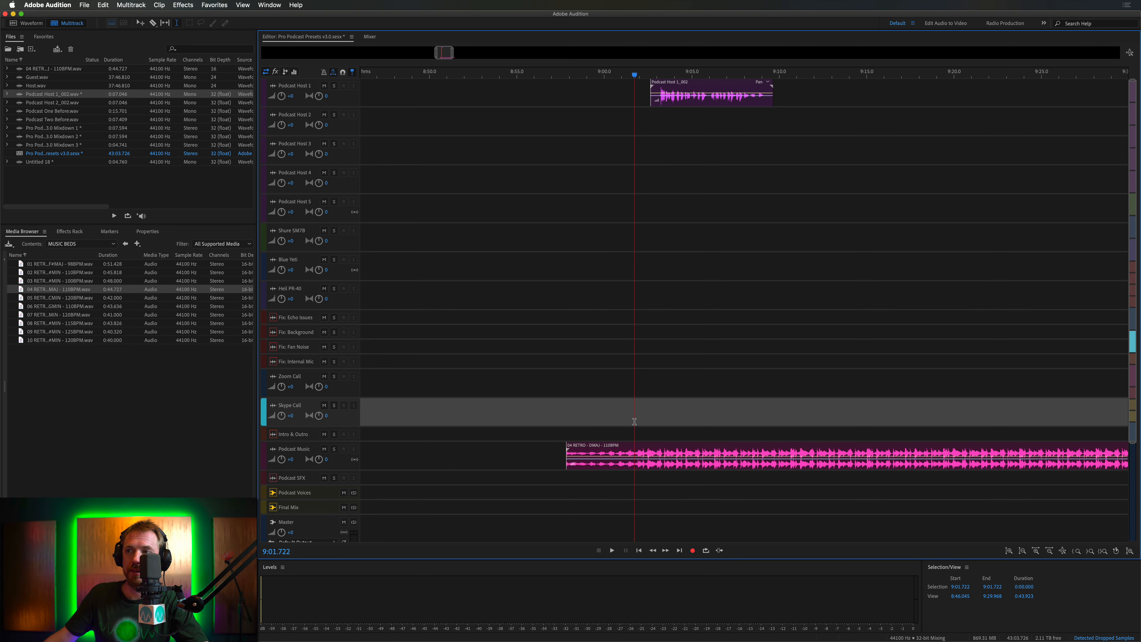
{"action": "key", "text": "space"}
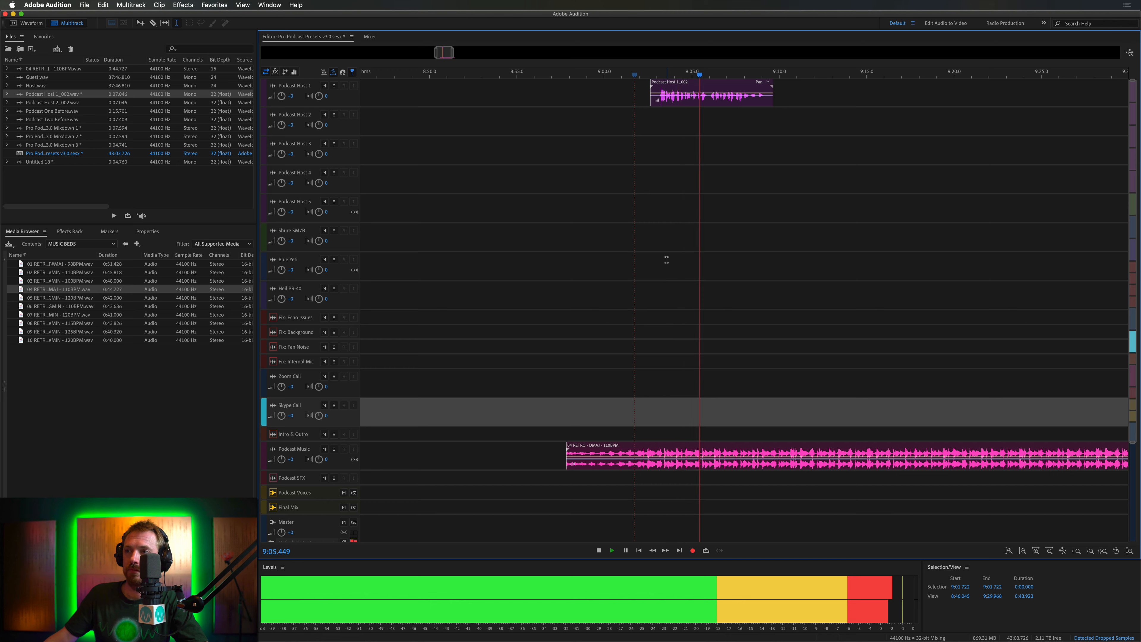
{"action": "key", "text": "space"}
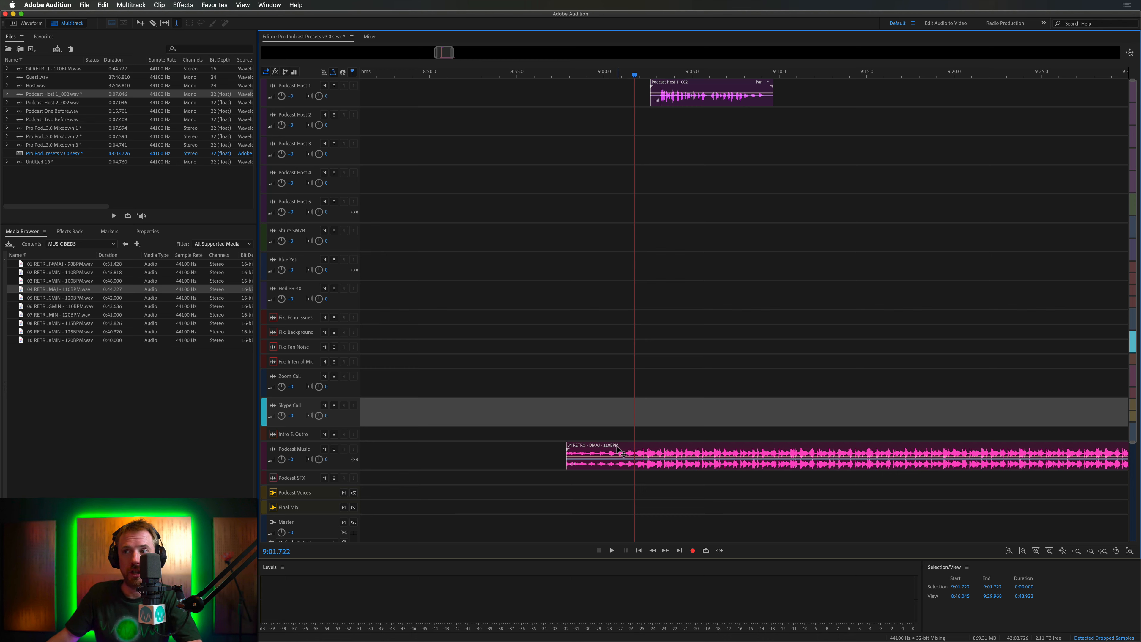
Delete the music bed from the Podcast Music track and the voice clip from the Podcast Host 1 track.
{"action": "left_click", "coordinate": [389, 477]}
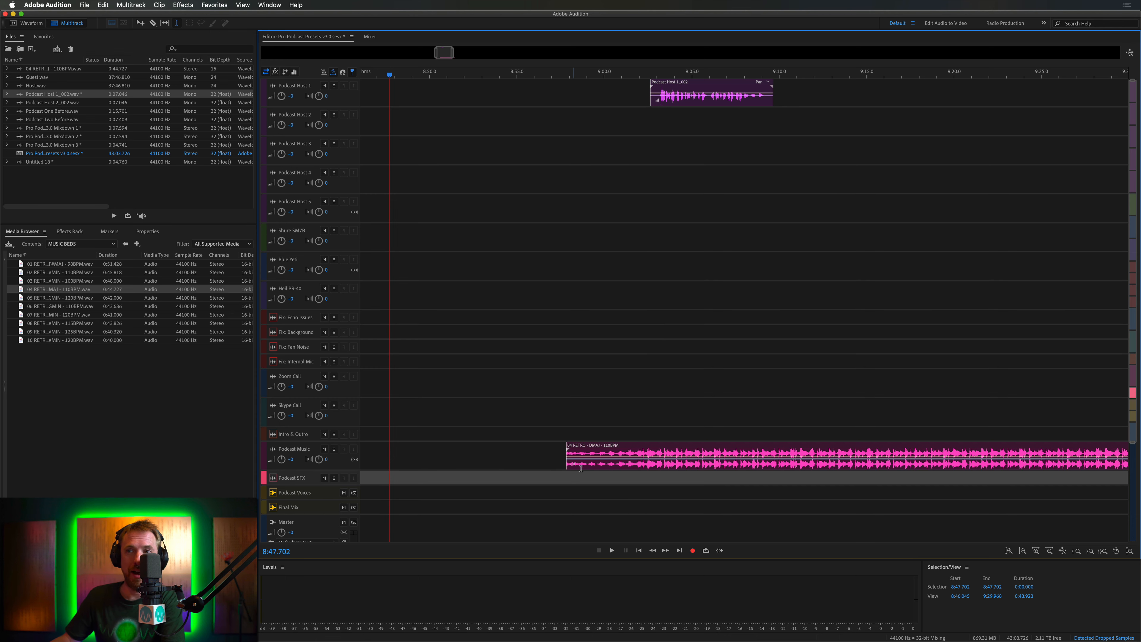
{"action": "left_click", "coordinate": [603, 449]}
{"action": "key", "text": "Delete"}
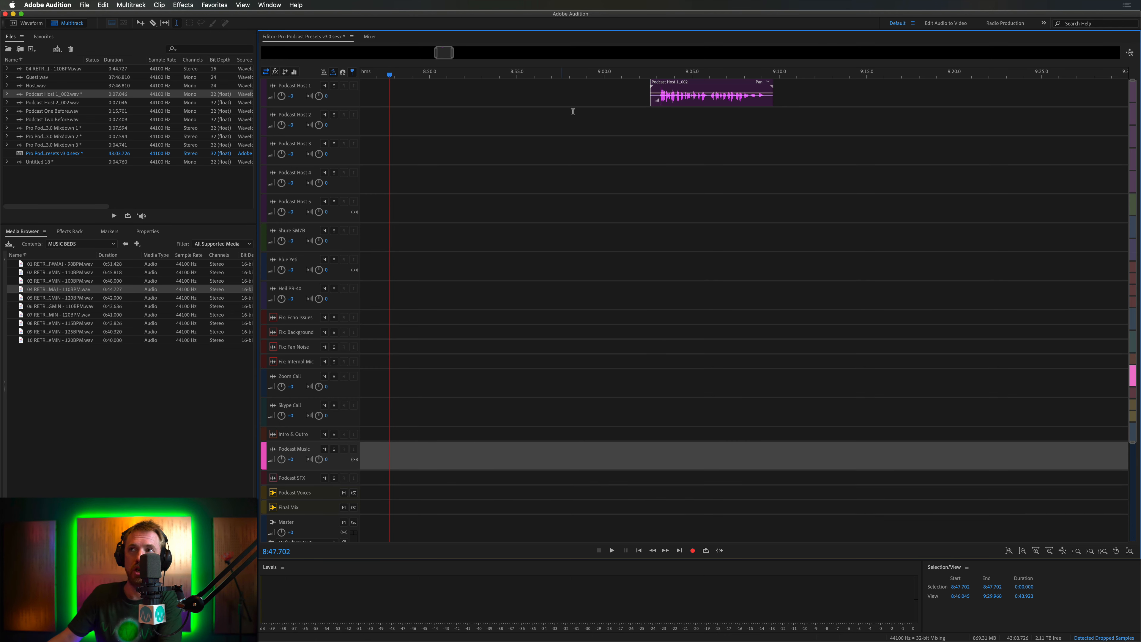
{"action": "left_click", "coordinate": [679, 96]}
{"action": "key", "text": "Delete"}
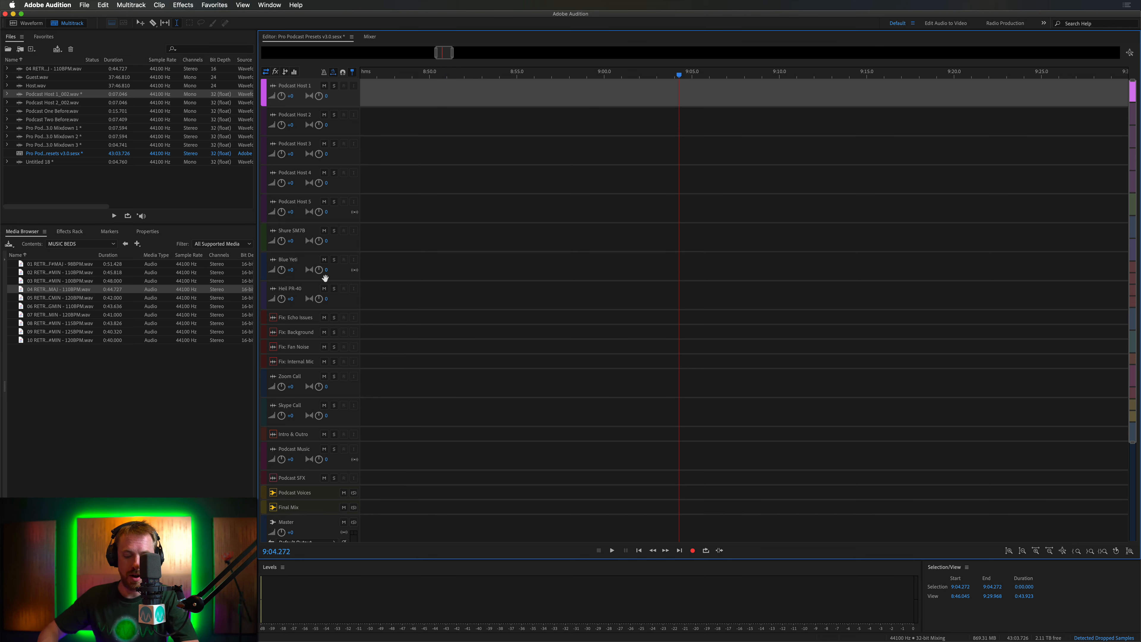
{"action": "scroll", "coordinate": [288, 274], "scroll_direction": "up", "scroll_amount": 6}
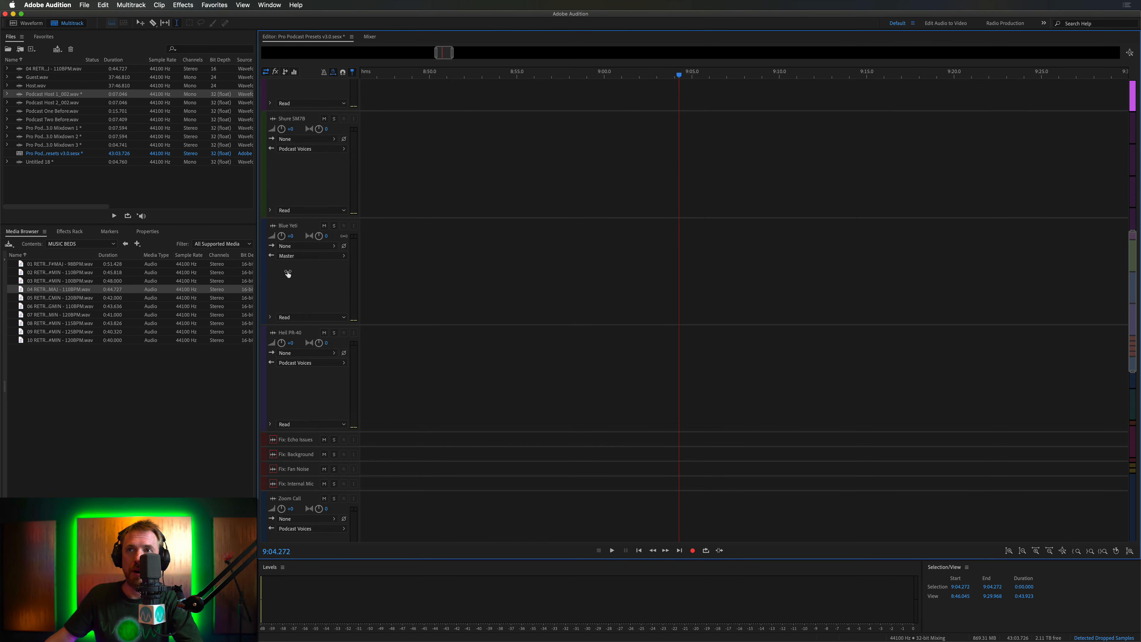